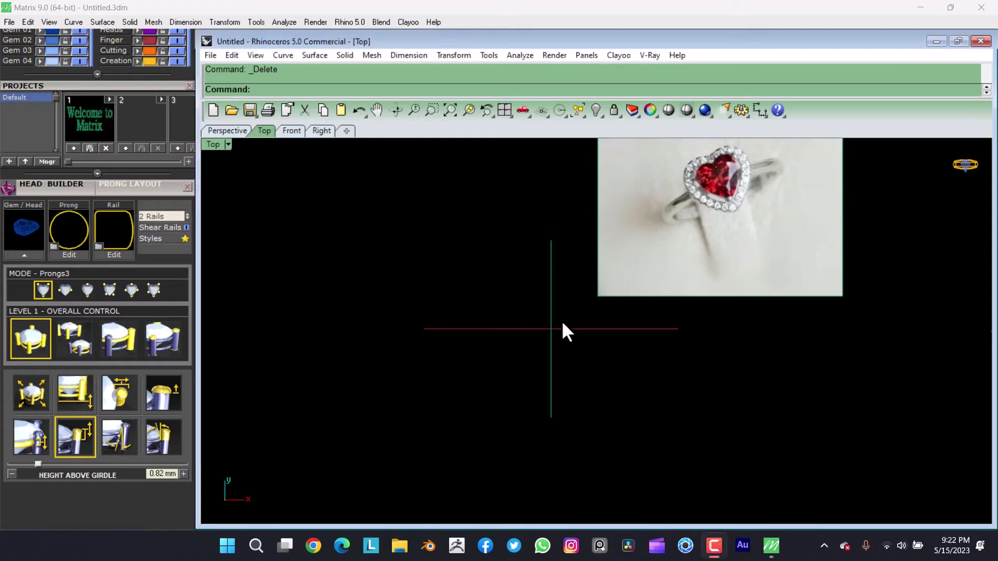
- Tilt the Top view to inspect the reference circle, then deselect it
{"action": "right_click_drag", "start_coordinate": [564, 330], "coordinate": [586, 264], "text": "ctrl+shift"}
{"action": "left_click", "coordinate": [581, 293]}
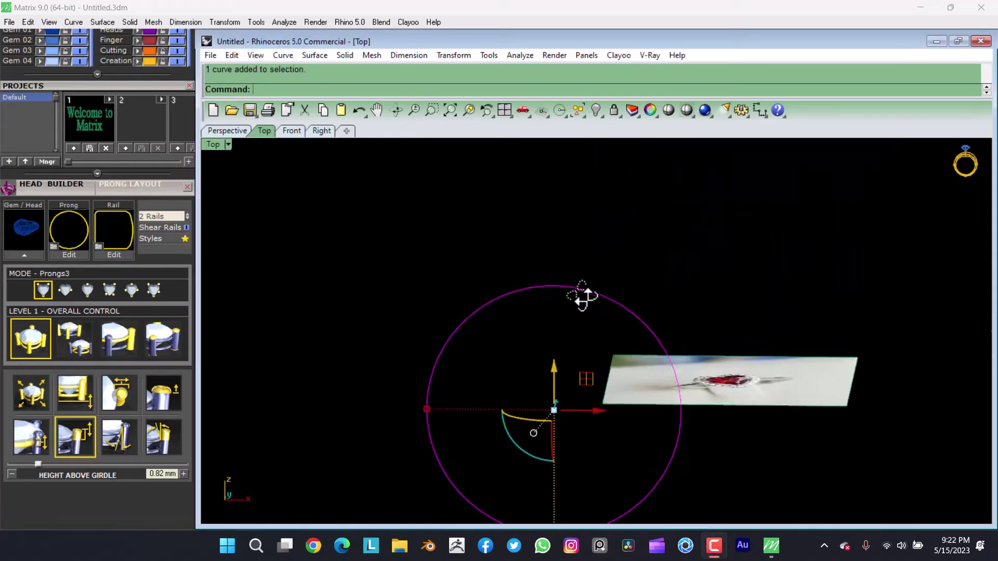
{"action": "left_click", "coordinate": [574, 241]}
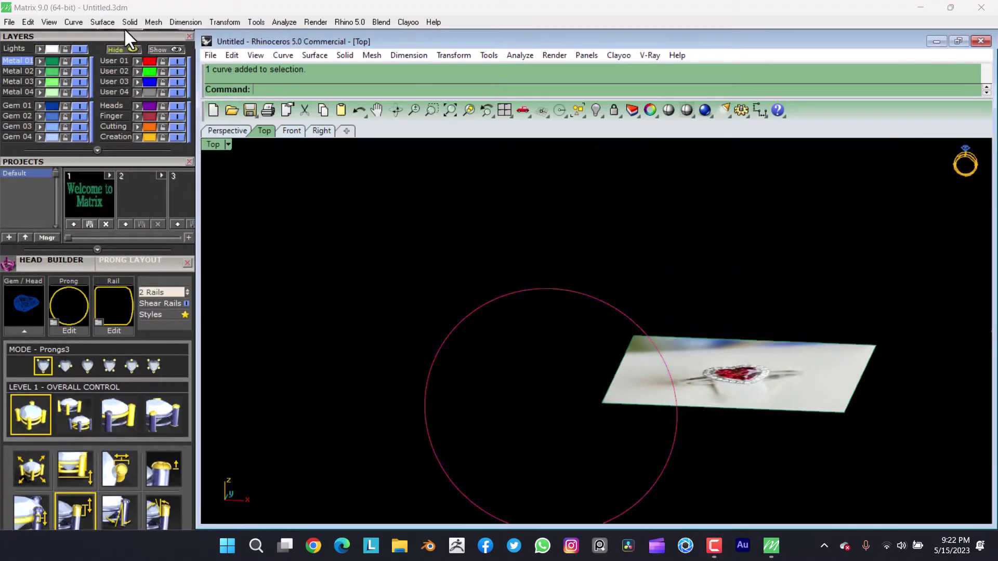
- Scroll the Matrix side panel to the Gem Loader's heart-size dial
{"action": "scroll", "coordinate": [102, 140], "scroll_direction": "up", "scroll_amount": 5}
{"action": "scroll", "coordinate": [96, 168], "scroll_direction": "up", "scroll_amount": 2}
{"action": "scroll", "coordinate": [84, 270], "scroll_direction": "down", "scroll_amount": 4}
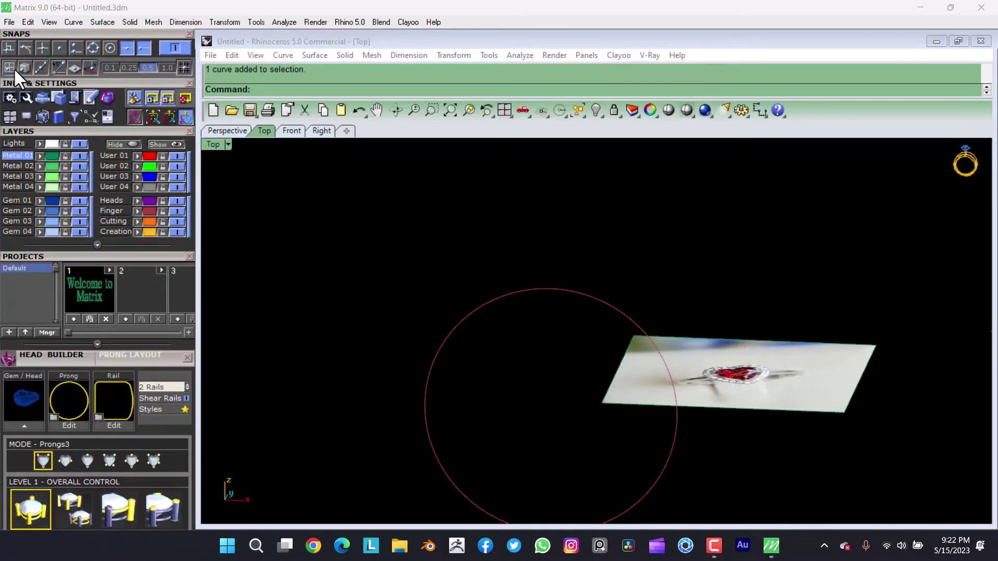
{"action": "scroll", "coordinate": [49, 80], "scroll_direction": "up", "scroll_amount": 2}
{"action": "scroll", "coordinate": [8, 92], "scroll_direction": "up", "scroll_amount": 3}
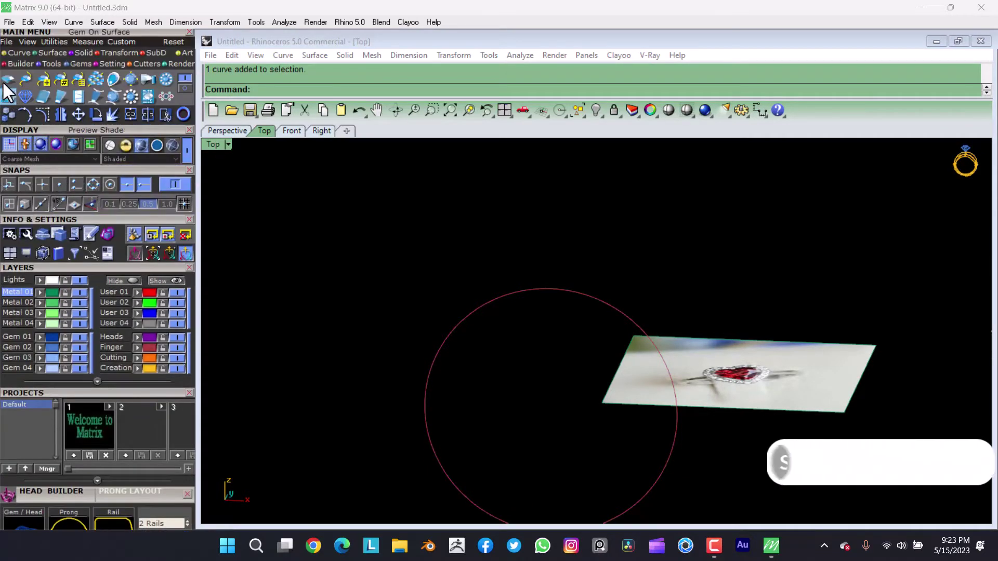
{"action": "scroll", "coordinate": [128, 220], "scroll_direction": "down", "scroll_amount": 8}
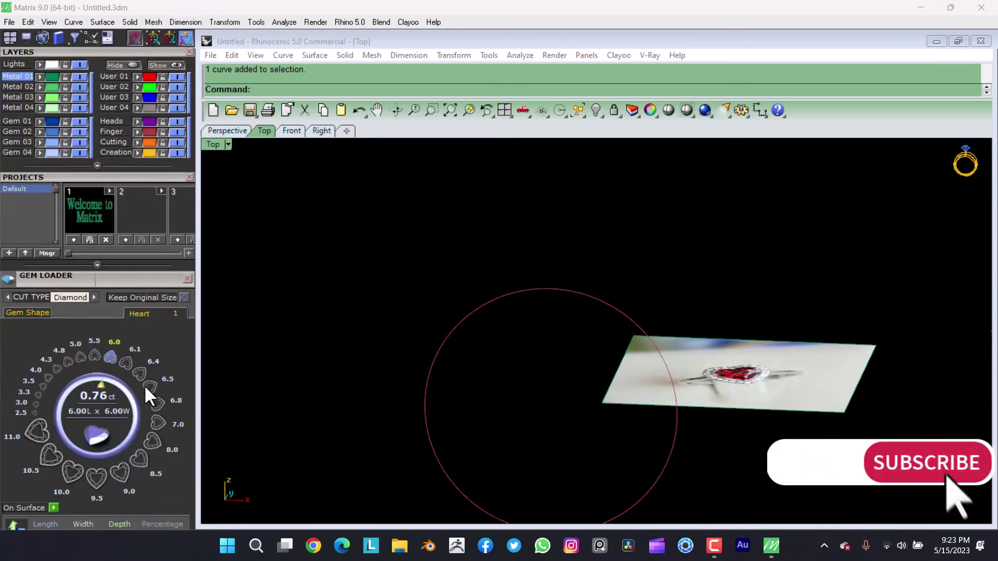
- Load a 9.00 mm, 2.58 ct heart gem and switch to editing its Gem Profile outline
{"action": "left_click", "coordinate": [124, 474]}
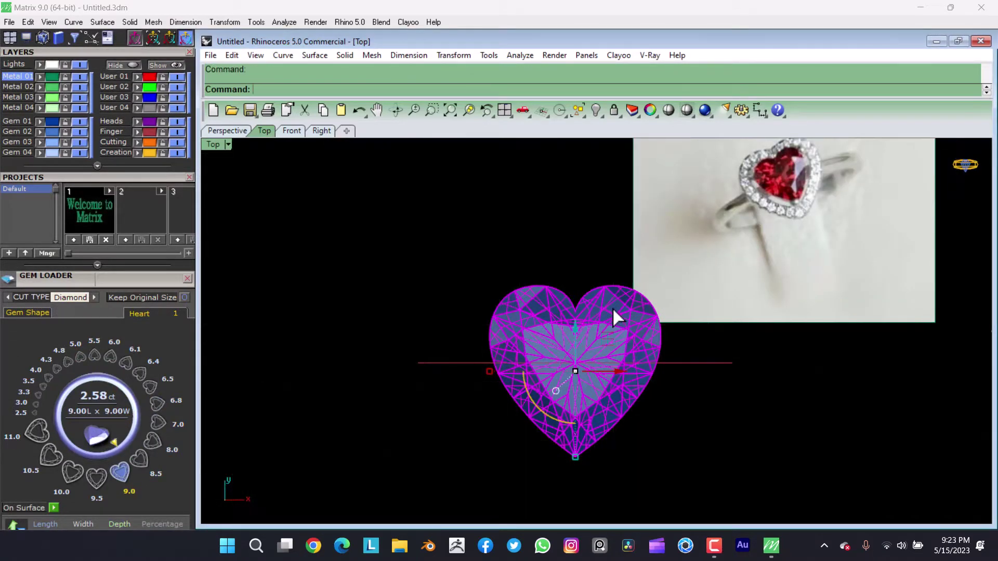
{"action": "right_click", "coordinate": [612, 307]}
{"action": "left_click", "coordinate": [680, 468]}
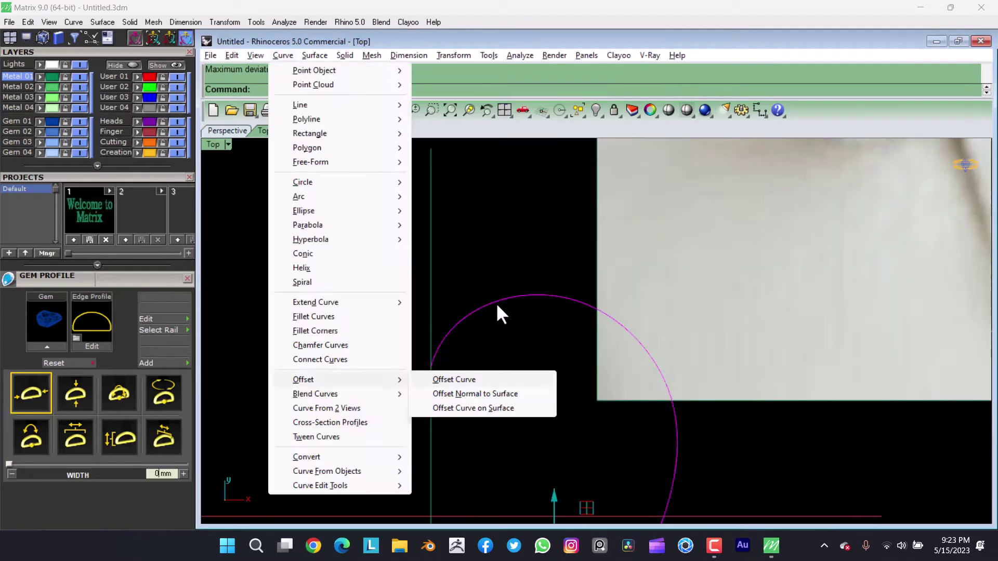
- Reshape the offset heart outline by moving its control points and endpoint
{"action": "left_click", "coordinate": [529, 283]}
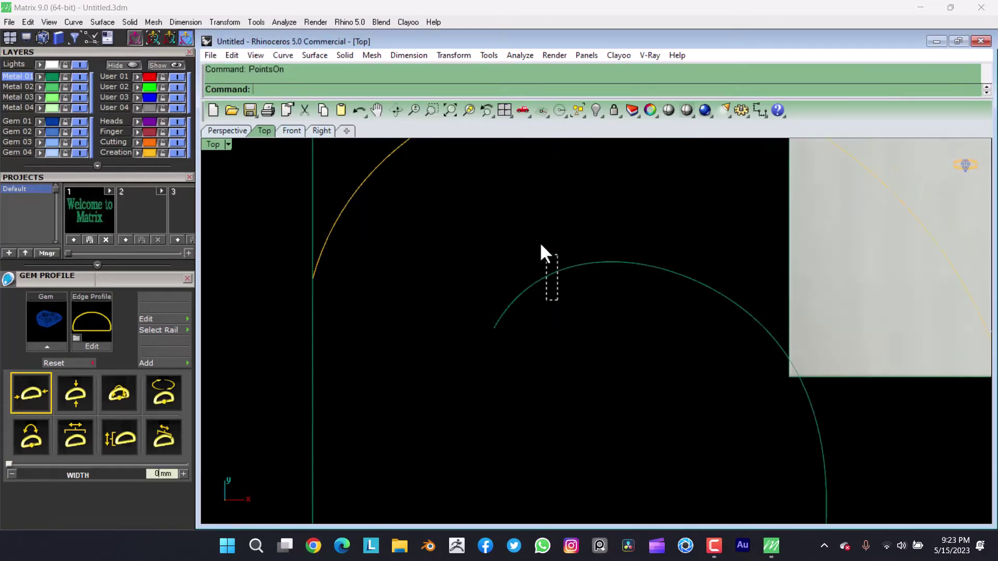
{"action": "left_click_drag", "start_coordinate": [541, 249], "coordinate": [541, 250]}
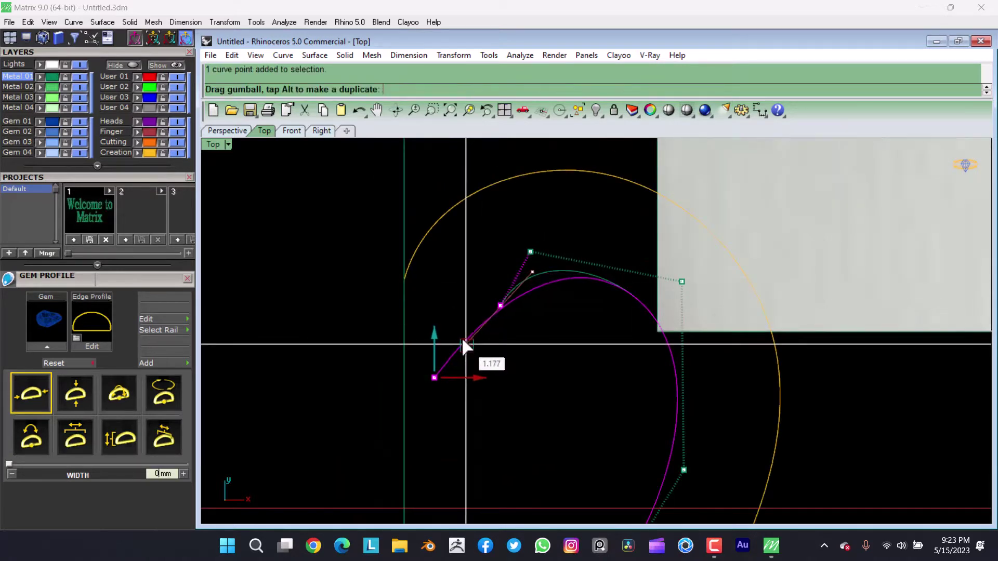
{"action": "scroll", "coordinate": [463, 341], "scroll_direction": "down", "scroll_amount": 2}
{"action": "key", "text": "Escape"}
{"action": "scroll", "coordinate": [451, 282], "scroll_direction": "down", "scroll_amount": 2}
{"action": "scroll", "coordinate": [469, 245], "scroll_direction": "up", "scroll_amount": 2}
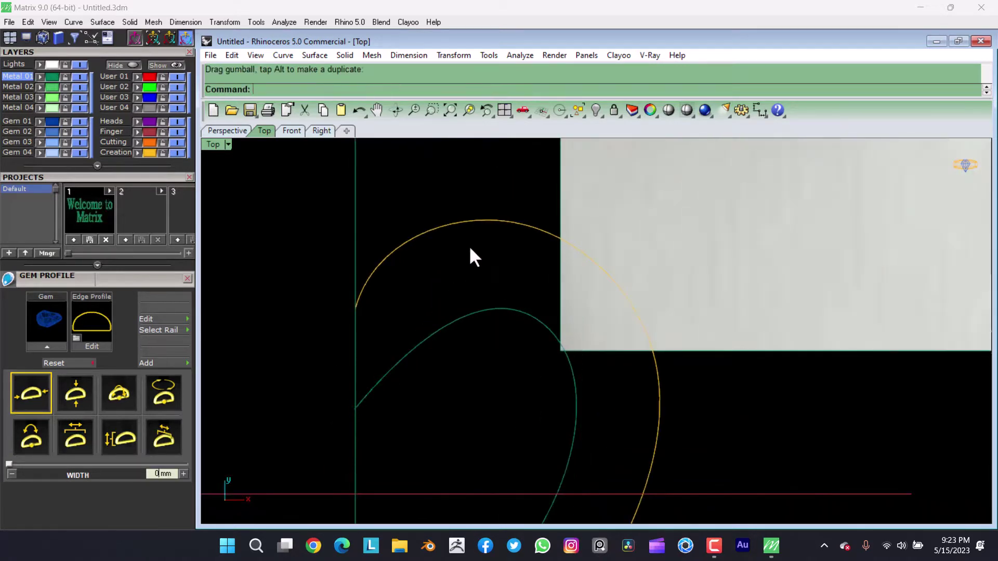
{"action": "key", "text": "ctrl+z"}
{"action": "left_click_drag", "start_coordinate": [382, 323], "coordinate": [382, 323]}
{"action": "key", "text": "Escape"}
{"action": "scroll", "coordinate": [491, 204], "scroll_direction": "down", "scroll_amount": 2}
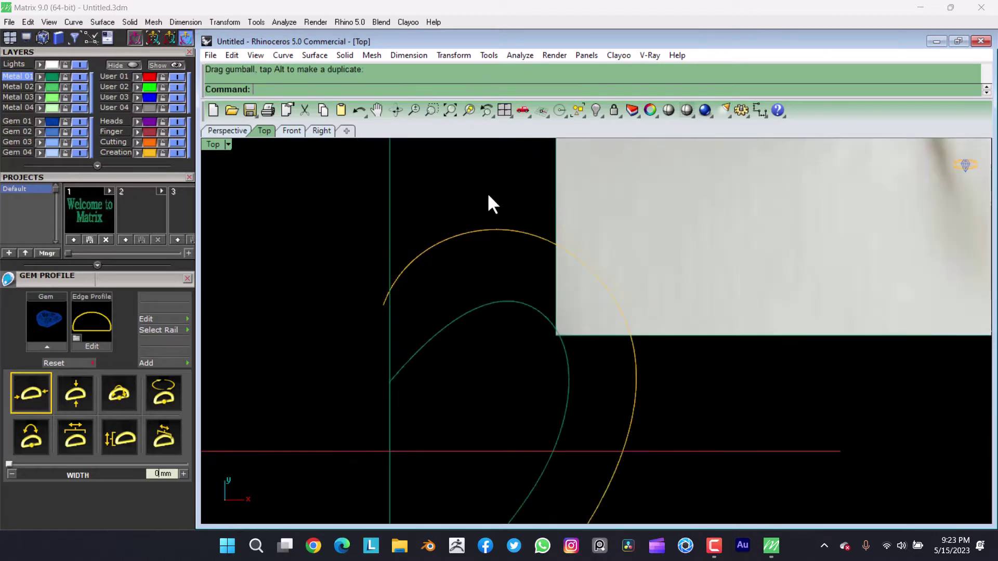
{"action": "key", "text": "Return"}
{"action": "scroll", "coordinate": [470, 313], "scroll_direction": "down", "scroll_amount": 3}
{"action": "scroll", "coordinate": [441, 244], "scroll_direction": "up", "scroll_amount": 2}
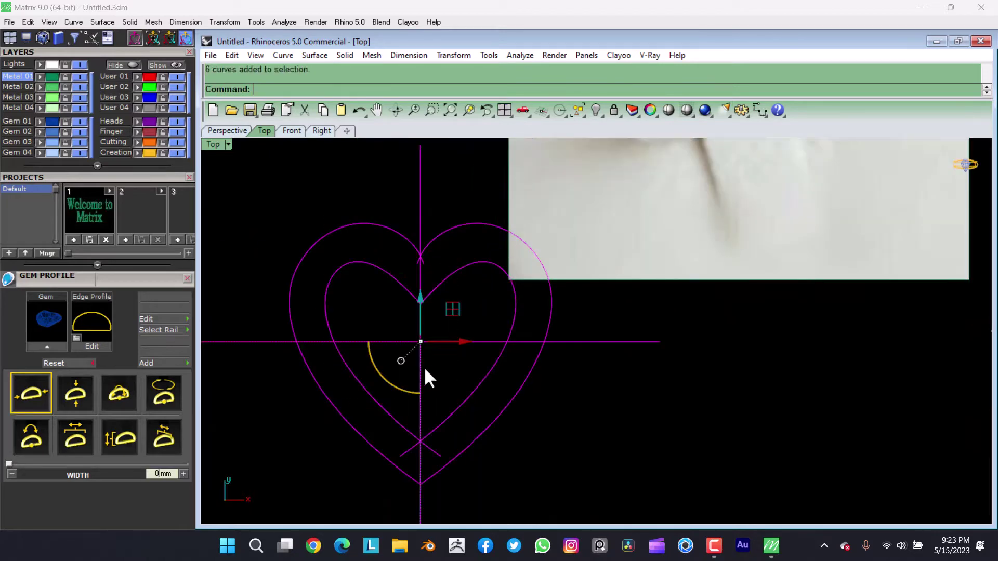
{"action": "left_click", "coordinate": [641, 344]}
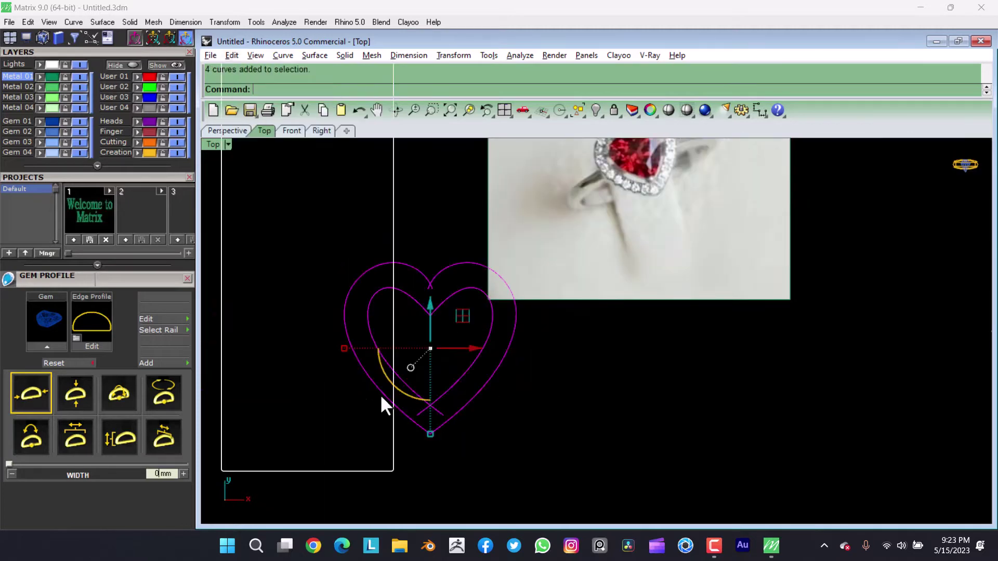
- Trim away the overlapping outline segments at the heart tip
{"action": "key", "text": "Return"}
{"action": "scroll", "coordinate": [433, 248], "scroll_direction": "up", "scroll_amount": 3}
{"action": "scroll", "coordinate": [401, 310], "scroll_direction": "up", "scroll_amount": 3}
{"action": "left_click", "coordinate": [438, 371]}
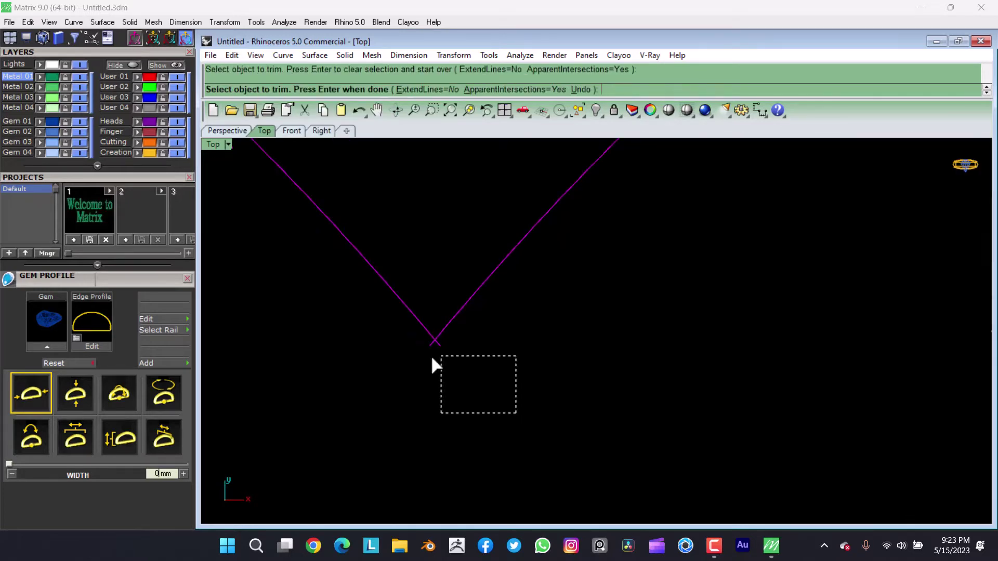
{"action": "scroll", "coordinate": [470, 270], "scroll_direction": "down", "scroll_amount": 2}
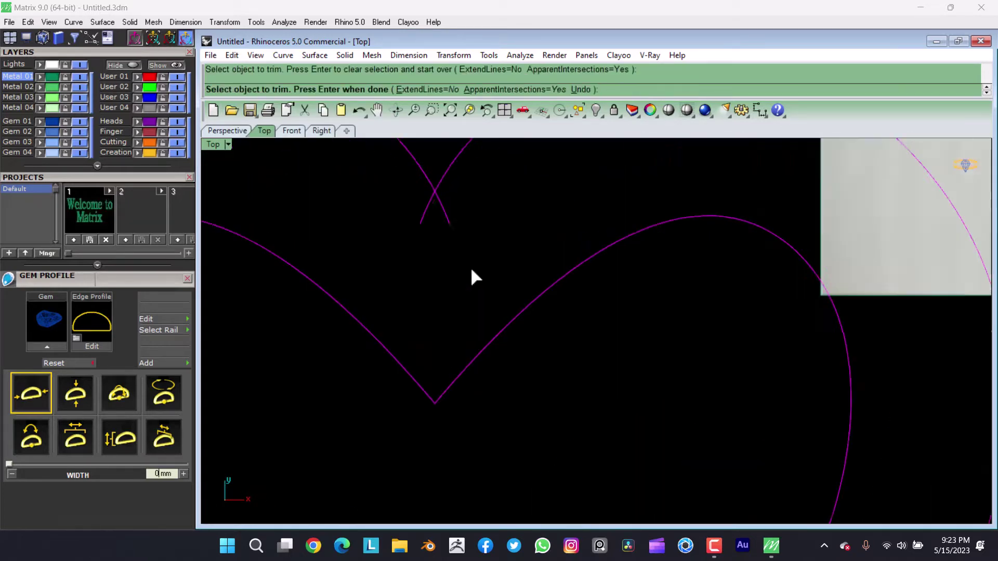
{"action": "left_click", "coordinate": [446, 224]}
{"action": "scroll", "coordinate": [461, 413], "scroll_direction": "up", "scroll_amount": 5}
{"action": "scroll", "coordinate": [442, 353], "scroll_direction": "down", "scroll_amount": 5}
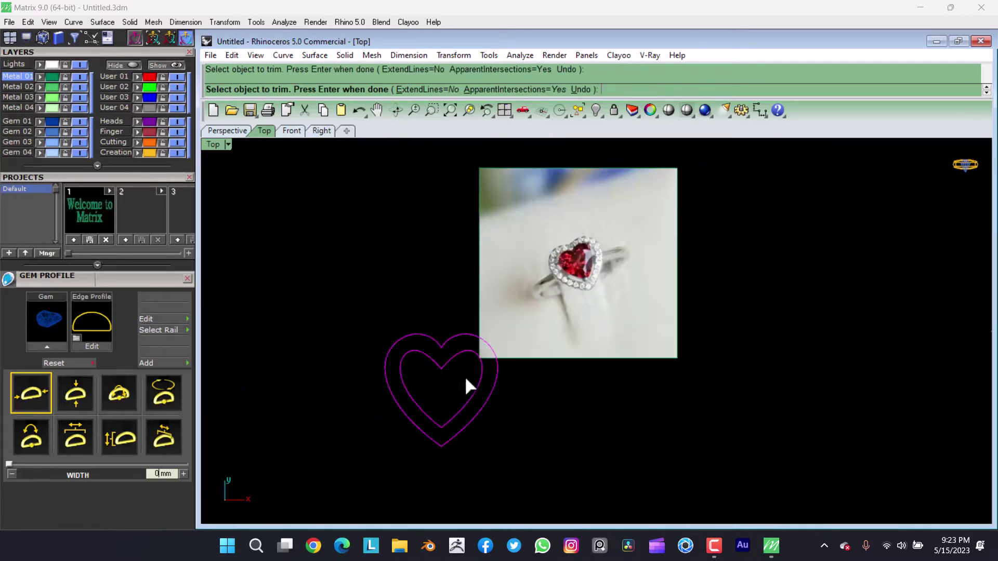
{"action": "key", "text": "Return"}
- Join the pieces into two closed hearts, tweak their points, and select both
{"action": "key", "text": "ctrl+j"}
{"action": "scroll", "coordinate": [471, 367], "scroll_direction": "up", "scroll_amount": 3}
{"action": "key", "text": "F10"}
{"action": "scroll", "coordinate": [416, 332], "scroll_direction": "up", "scroll_amount": 2}
{"action": "scroll", "coordinate": [410, 354], "scroll_direction": "down", "scroll_amount": 2}
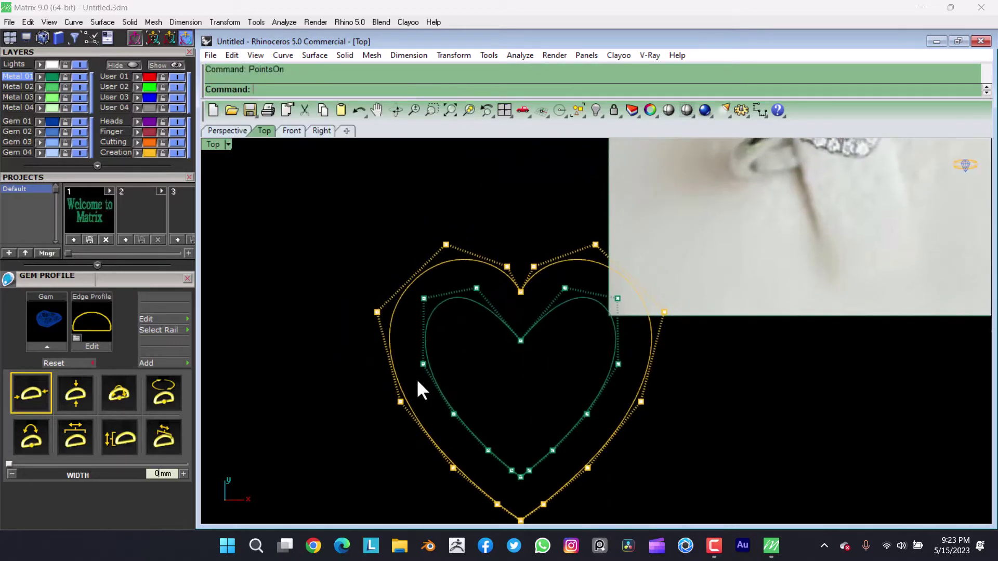
{"action": "scroll", "coordinate": [374, 416], "scroll_direction": "up", "scroll_amount": 2}
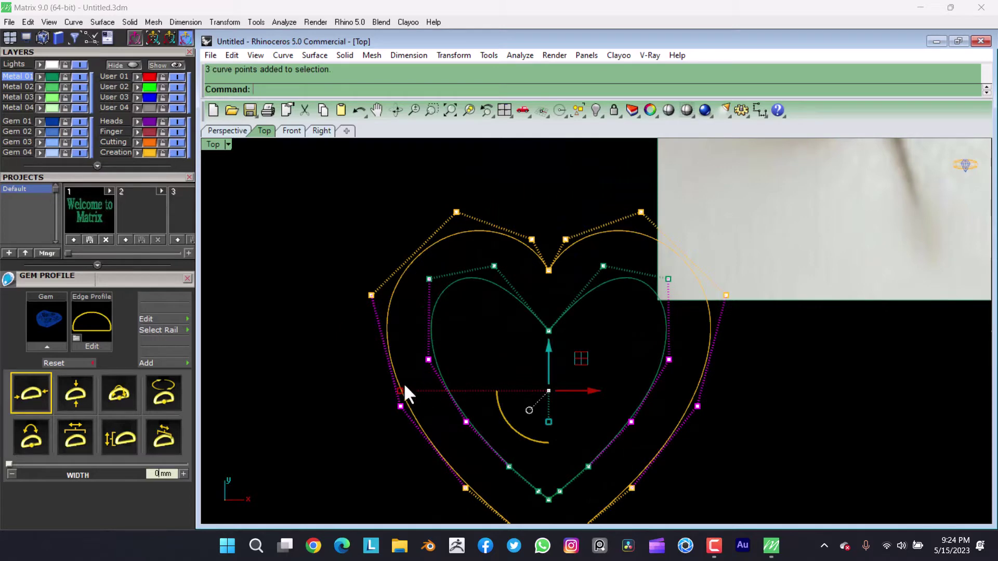
{"action": "key", "text": "Escape"}
{"action": "scroll", "coordinate": [562, 366], "scroll_direction": "down", "scroll_amount": 3}
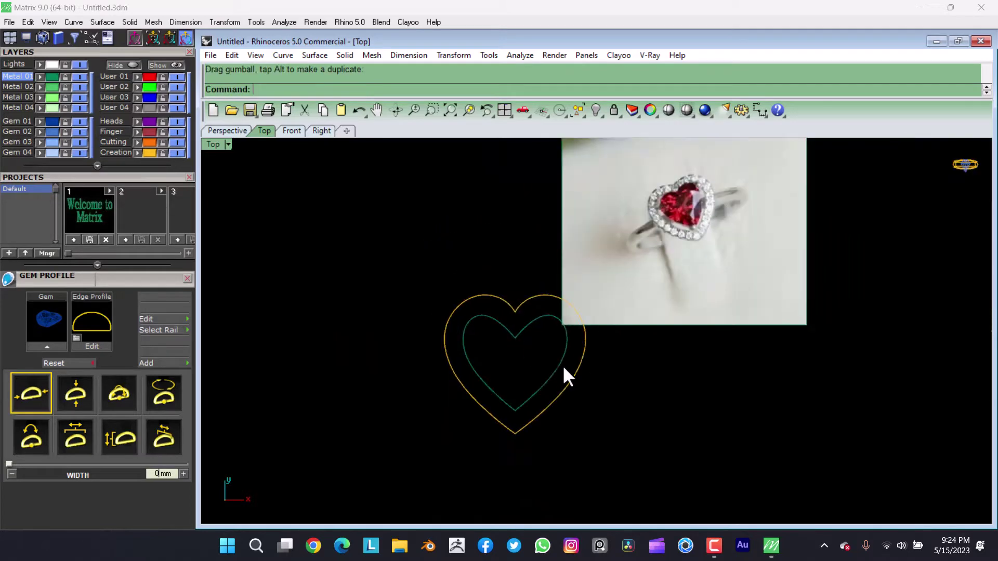
{"action": "scroll", "coordinate": [546, 382], "scroll_direction": "up", "scroll_amount": 2}
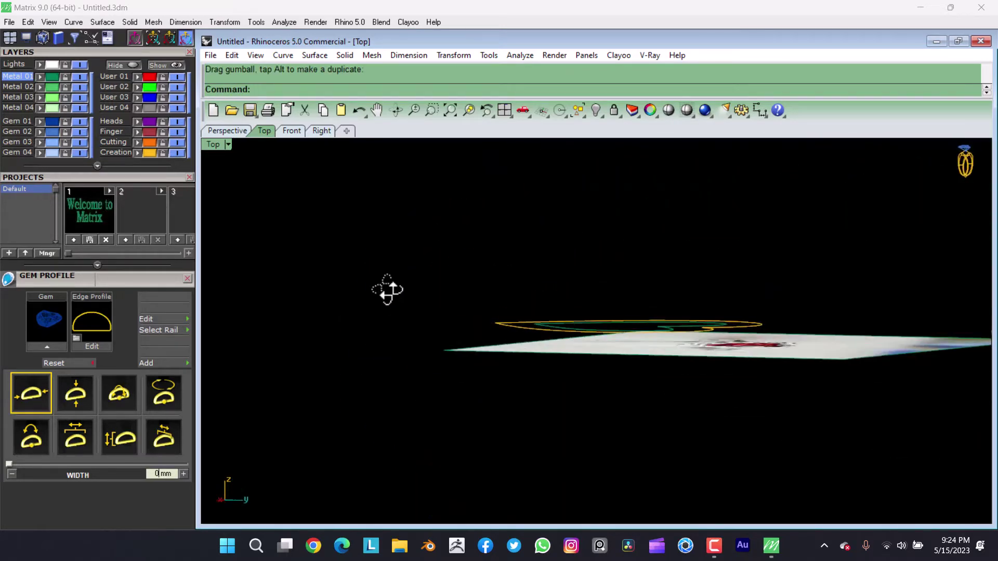
{"action": "key", "text": "ctrl+a"}
- Patch a surface across both hearts and trim out the inner heart area
{"action": "left_click", "coordinate": [314, 55]}
{"action": "left_click", "coordinate": [334, 252]}
{"action": "key", "text": "alt+e"}
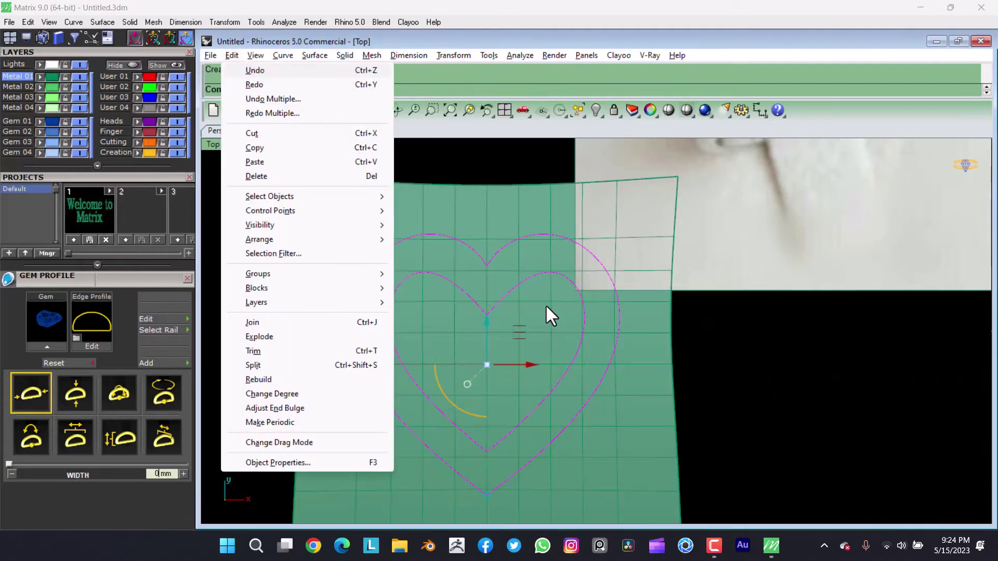
{"action": "key", "text": "t"}
{"action": "left_click", "coordinate": [489, 364]}
{"action": "key", "text": "Return"}
- Inspect the heart ring surface and delete the leftover heart curves
{"action": "right_click_drag", "start_coordinate": [545, 267], "coordinate": [407, 270], "text": "ctrl+shift"}
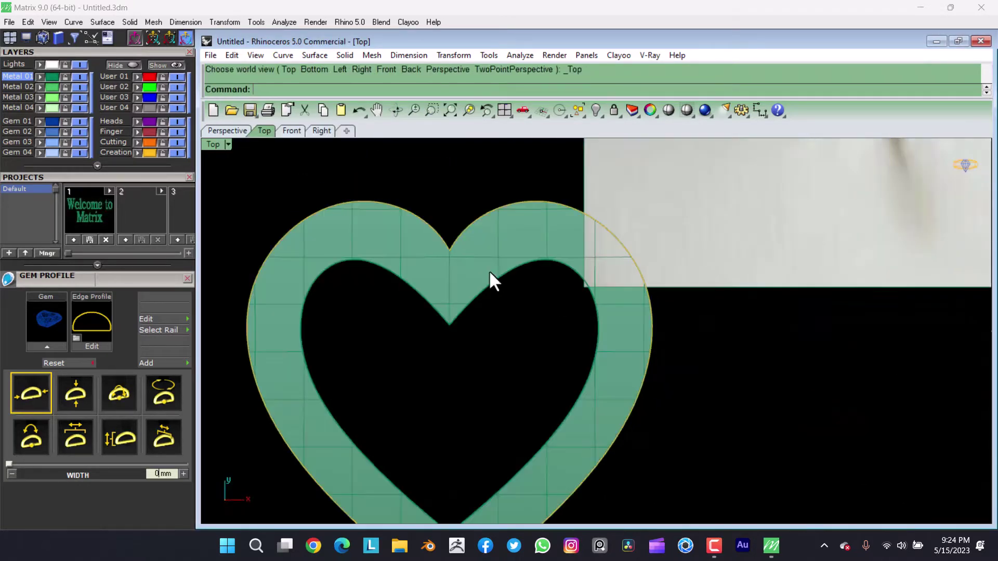
{"action": "scroll", "coordinate": [468, 281], "scroll_direction": "up", "scroll_amount": 2}
{"action": "scroll", "coordinate": [458, 284], "scroll_direction": "up", "scroll_amount": 2}
{"action": "scroll", "coordinate": [468, 283], "scroll_direction": "down", "scroll_amount": 1}
{"action": "left_click", "coordinate": [517, 260]}
{"action": "key", "text": "alt+e"}
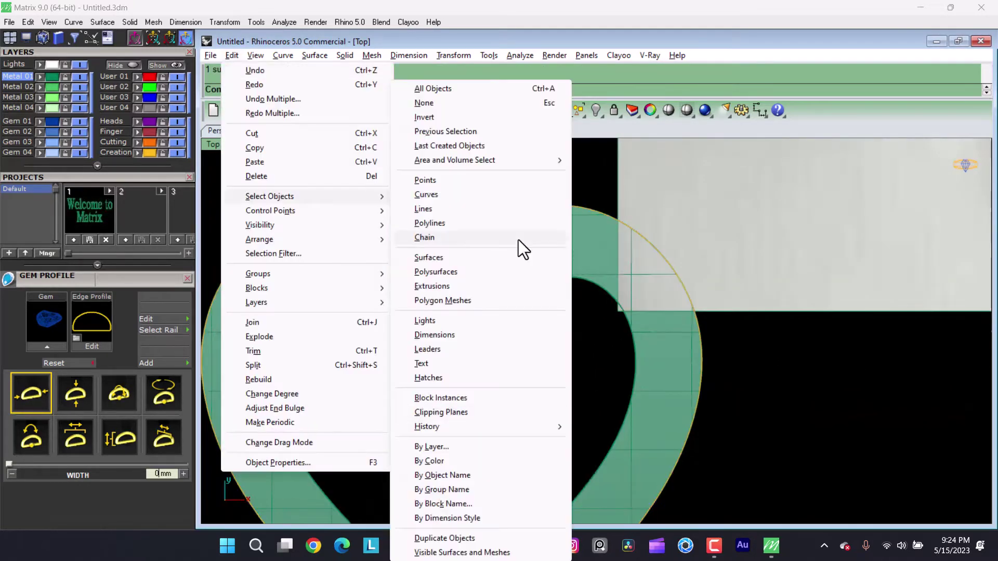
{"action": "key", "text": "d"}
{"action": "key", "text": "alt+e"}
{"action": "key", "text": "Escape"}
- Move the reference photo plane in the Top view and duplicate the ring's edges
{"action": "scroll", "coordinate": [483, 240], "scroll_direction": "down", "scroll_amount": 3}
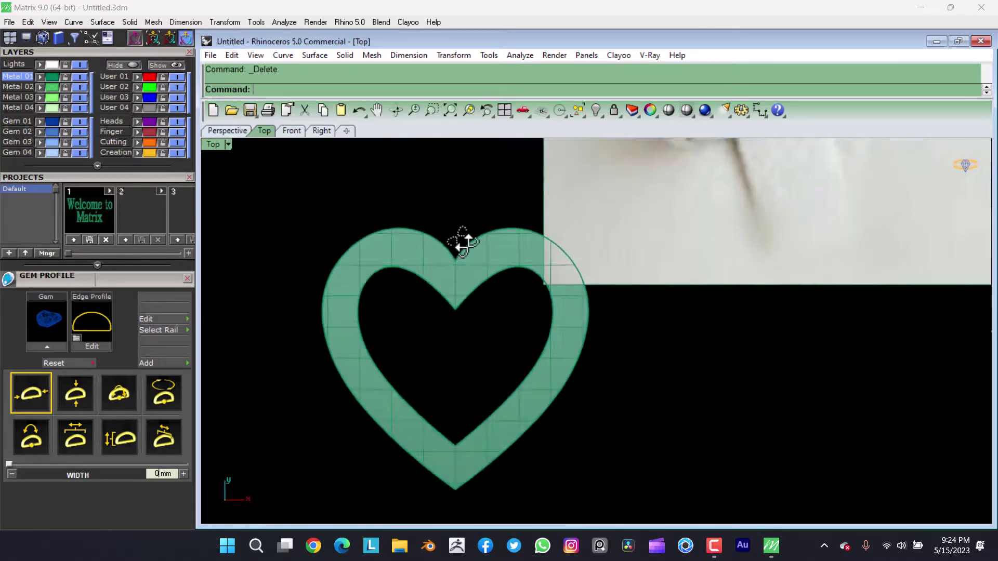
{"action": "key", "text": "ctrl+F2"}
{"action": "key", "text": "ctrl+F1"}
{"action": "scroll", "coordinate": [676, 260], "scroll_direction": "down", "scroll_amount": 3}
{"action": "left_click", "coordinate": [643, 296]}
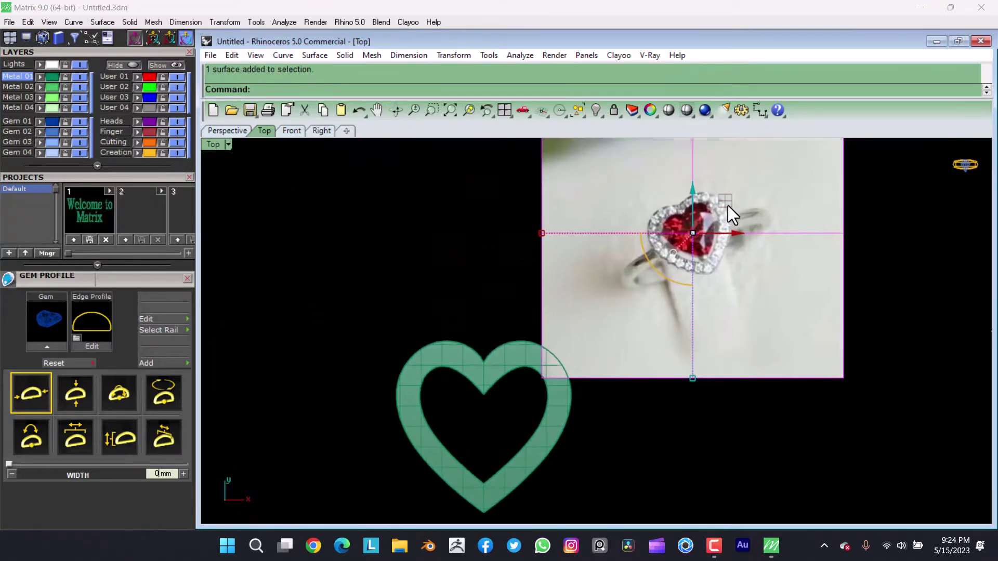
{"action": "left_click_drag", "start_coordinate": [728, 205], "coordinate": [552, 305]}
{"action": "scroll", "coordinate": [552, 305], "scroll_direction": "up", "scroll_amount": 3}
{"action": "key", "text": "Return"}
{"action": "scroll", "coordinate": [488, 270], "scroll_direction": "down", "scroll_amount": 1}
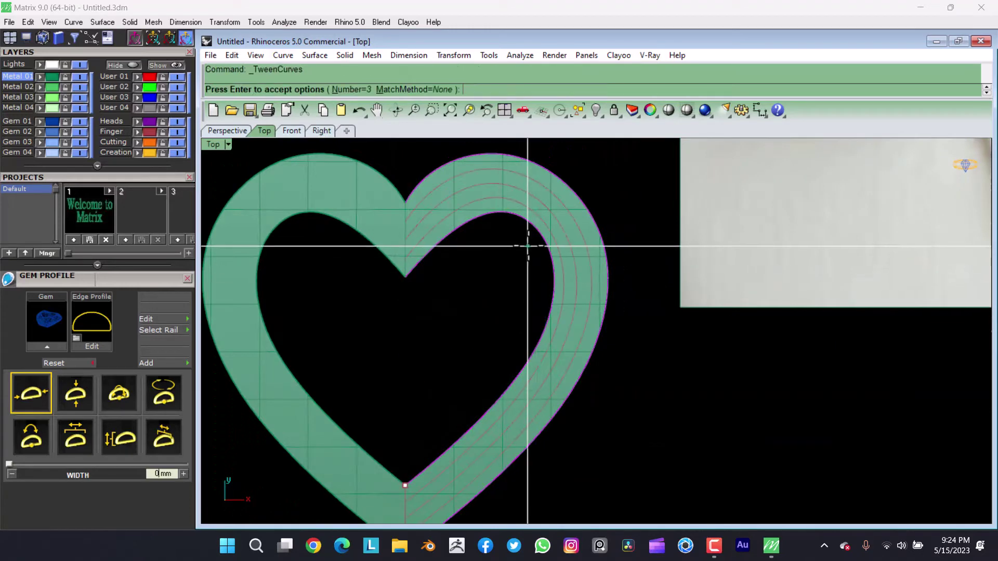
{"action": "type", "text": "1"}
- Finish the tween centre curve and lock the heart ring surface
{"action": "key", "text": "Return"}
{"action": "left_click", "coordinate": [604, 240]}
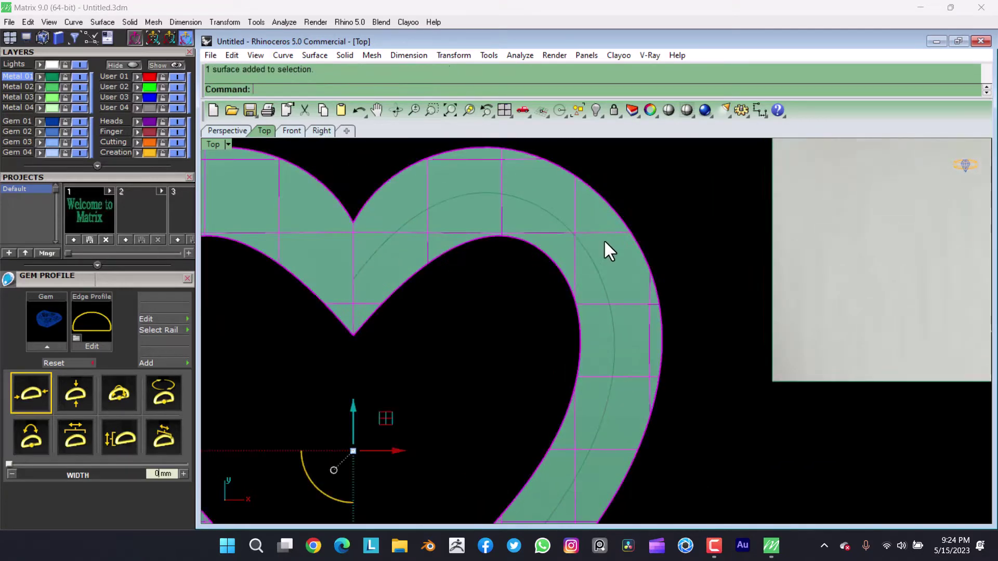
{"action": "key", "text": "ctrl+l"}
- Drag two of the centre curve's control points to reshape it
{"action": "scroll", "coordinate": [605, 233], "scroll_direction": "up", "scroll_amount": 3}
{"action": "key", "text": "F10"}
{"action": "scroll", "coordinate": [535, 258], "scroll_direction": "down", "scroll_amount": 2}
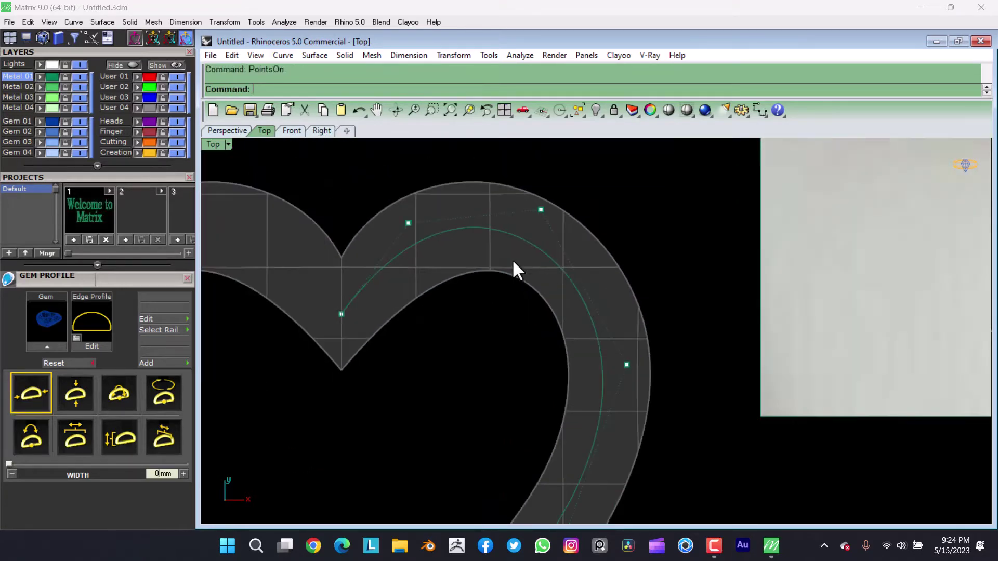
{"action": "key", "text": "Escape"}
{"action": "right_click_drag", "start_coordinate": [671, 320], "coordinate": [658, 156]}
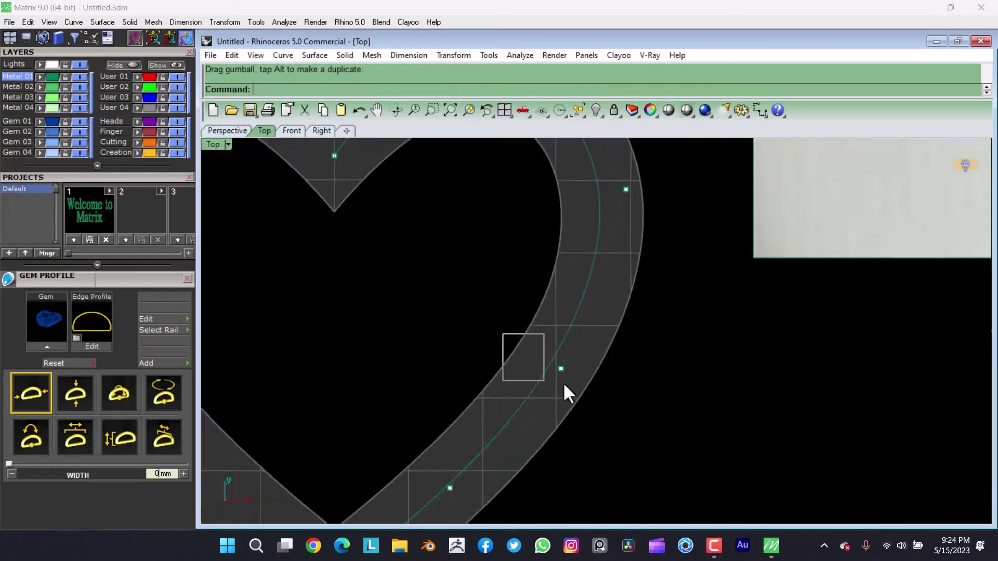
{"action": "key", "text": "Escape"}
{"action": "right_click_drag", "start_coordinate": [596, 353], "coordinate": [437, 304]}
{"action": "scroll", "coordinate": [363, 312], "scroll_direction": "up", "scroll_amount": 2}
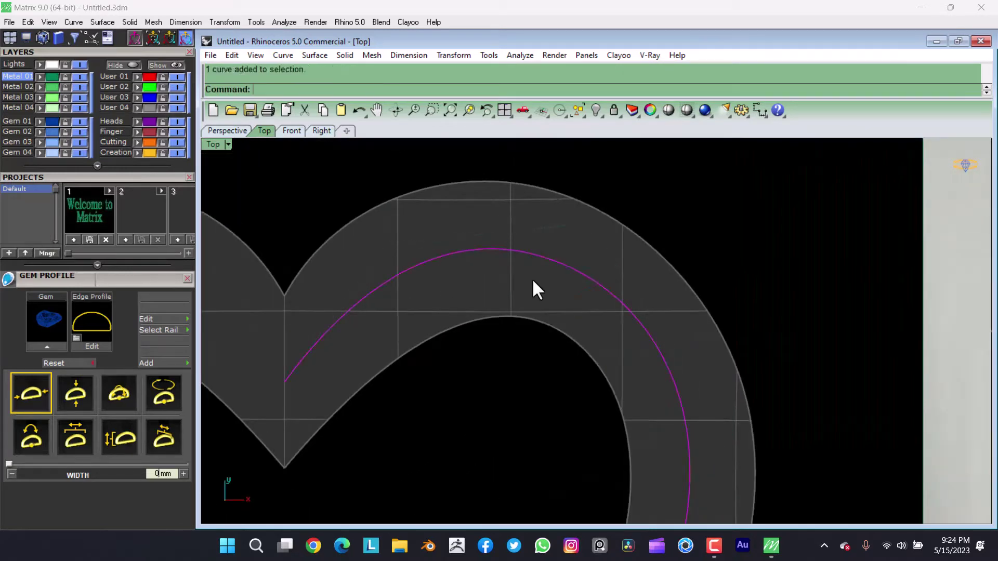
- Rebuild the centre curve and confirm with OK
{"action": "type", "text": "rebuild"}
{"action": "key", "text": "Return"}
{"action": "left_click", "coordinate": [552, 329]}
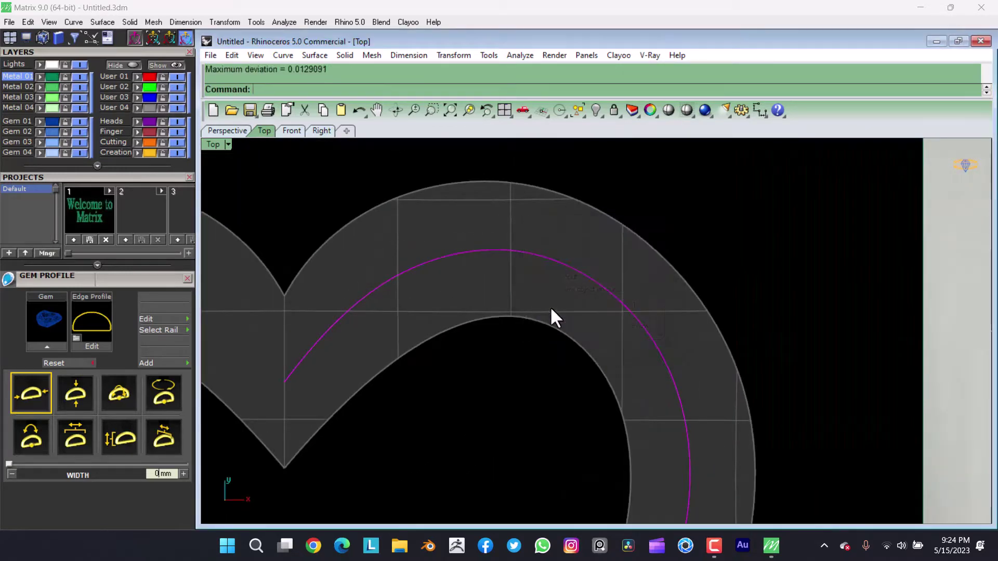
- Try Gem on Curve along the centre curve with 1.1 mm gems, then cancel it
{"action": "middle_click", "coordinate": [480, 290]}
{"action": "left_click", "coordinate": [532, 304]}
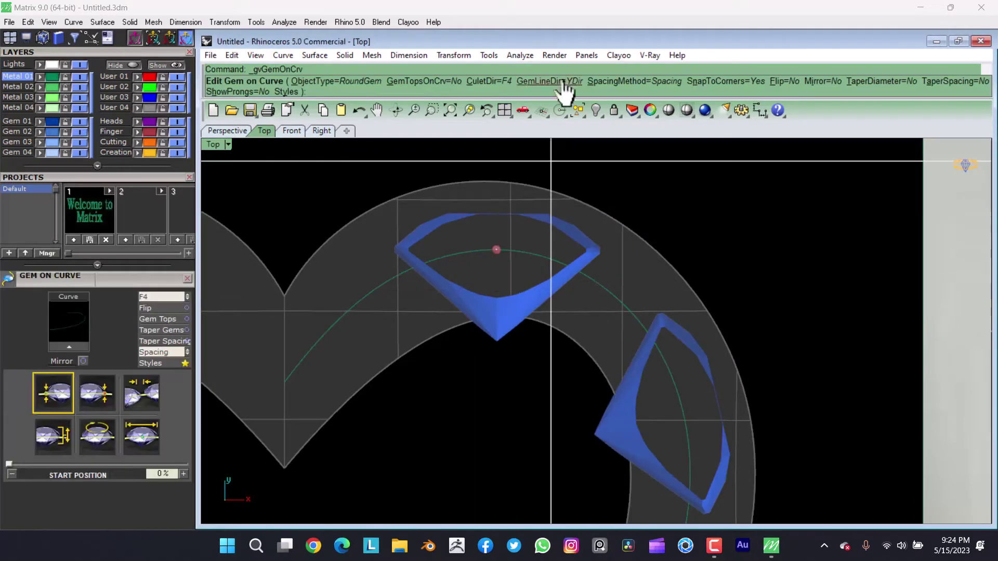
{"action": "key", "text": "Escape"}
{"action": "left_click", "coordinate": [520, 235]}
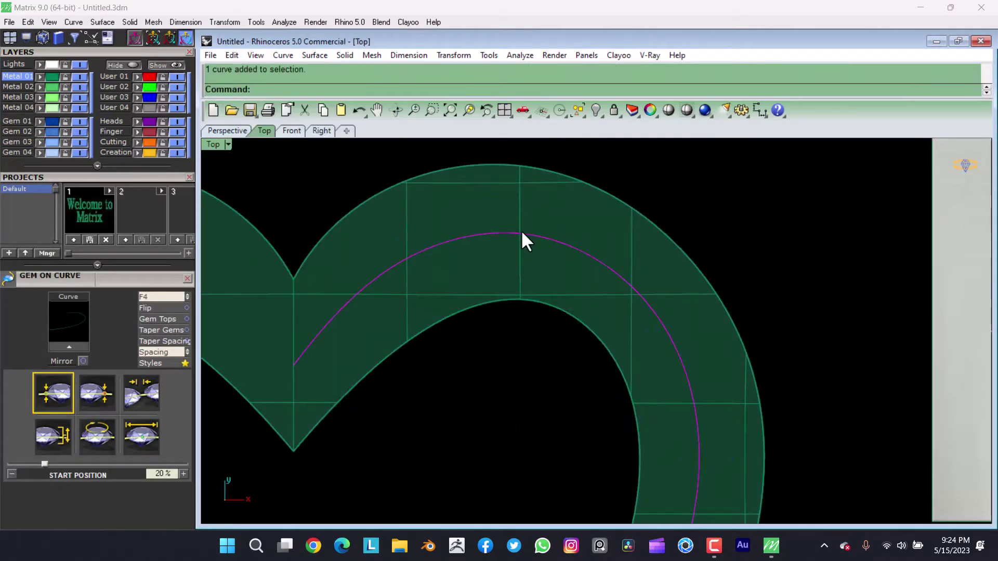
{"action": "middle_click", "coordinate": [526, 242]}
{"action": "left_click", "coordinate": [551, 245]}
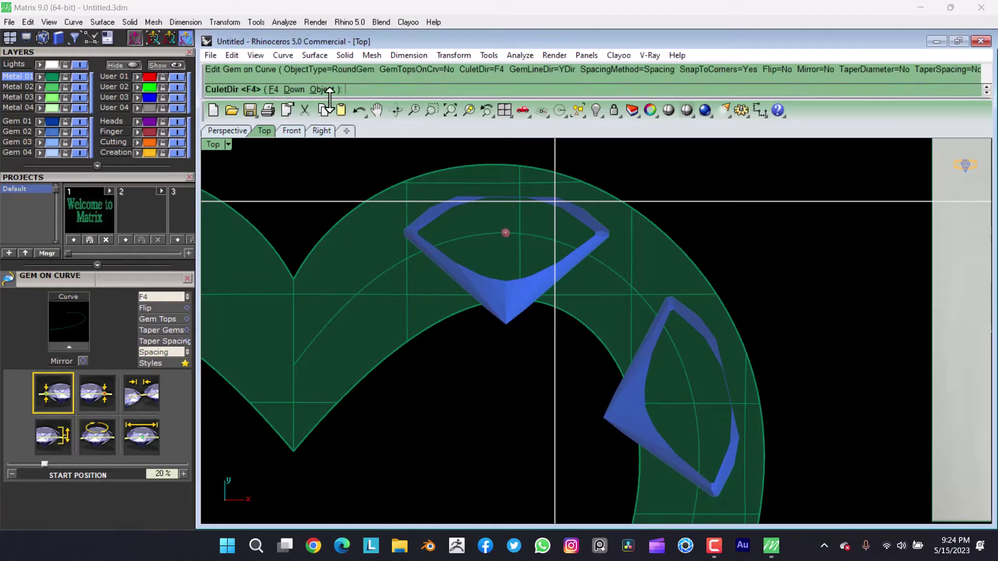
{"action": "left_click", "coordinate": [368, 279]}
{"action": "left_click", "coordinate": [141, 437]}
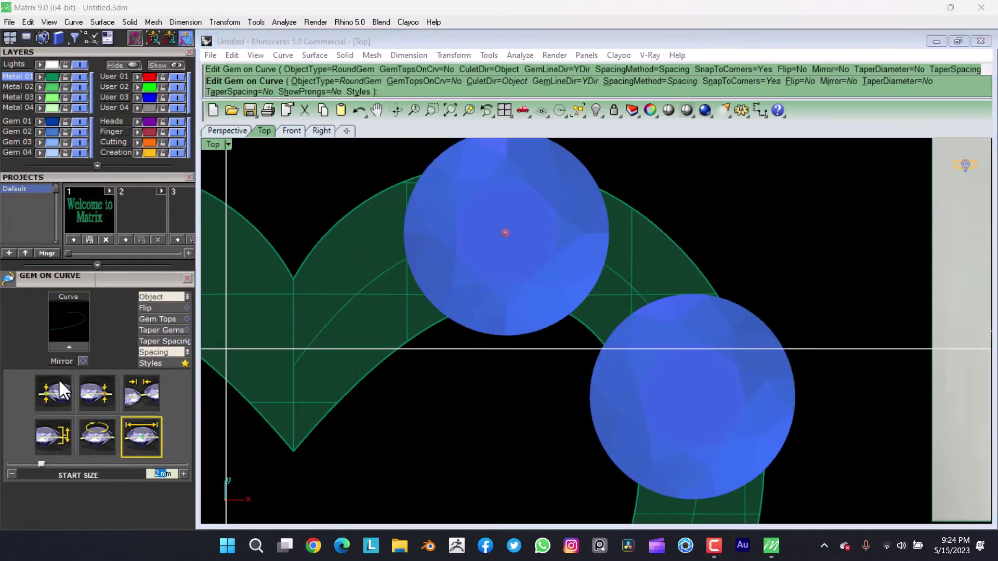
{"action": "type", "text": "1.1"}
{"action": "key", "text": "Return"}
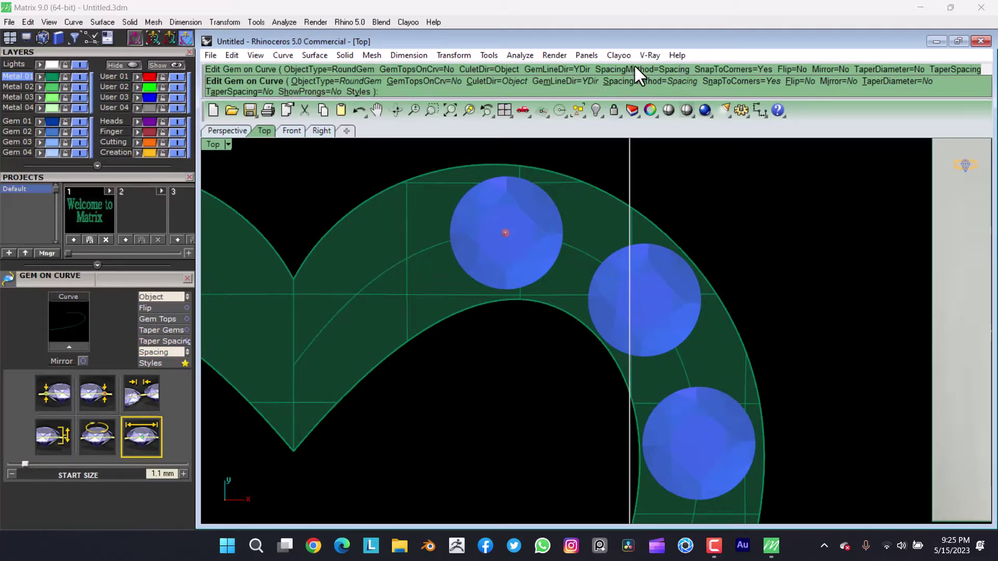
{"action": "key", "text": "Escape"}
- Rerun Gem on Curve with CuletDir=Object, Fixed spacing, 1.1 mm start size and 0.14 mm gap
{"action": "key", "text": "Return"}
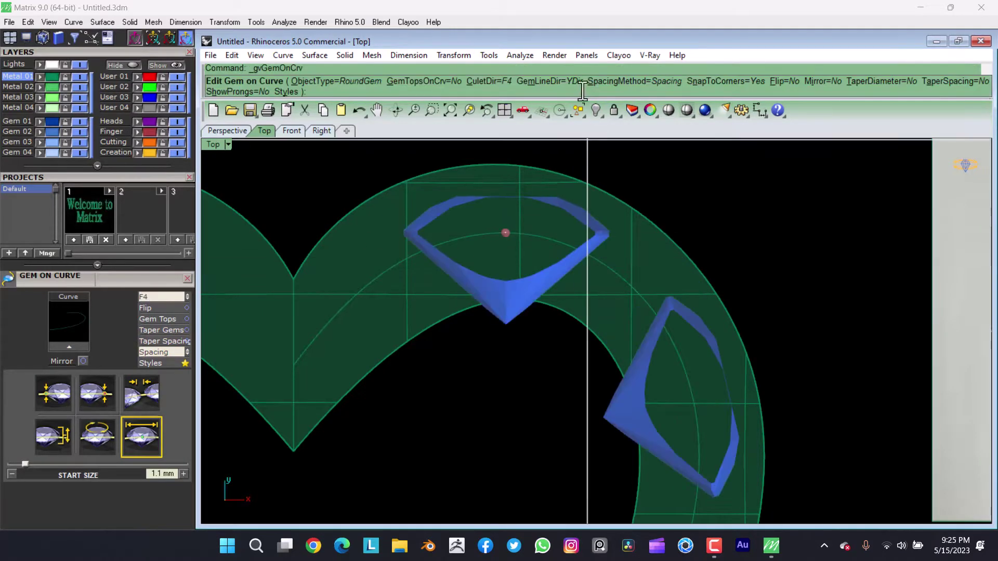
{"action": "left_click", "coordinate": [503, 92]}
{"action": "left_click", "coordinate": [322, 91]}
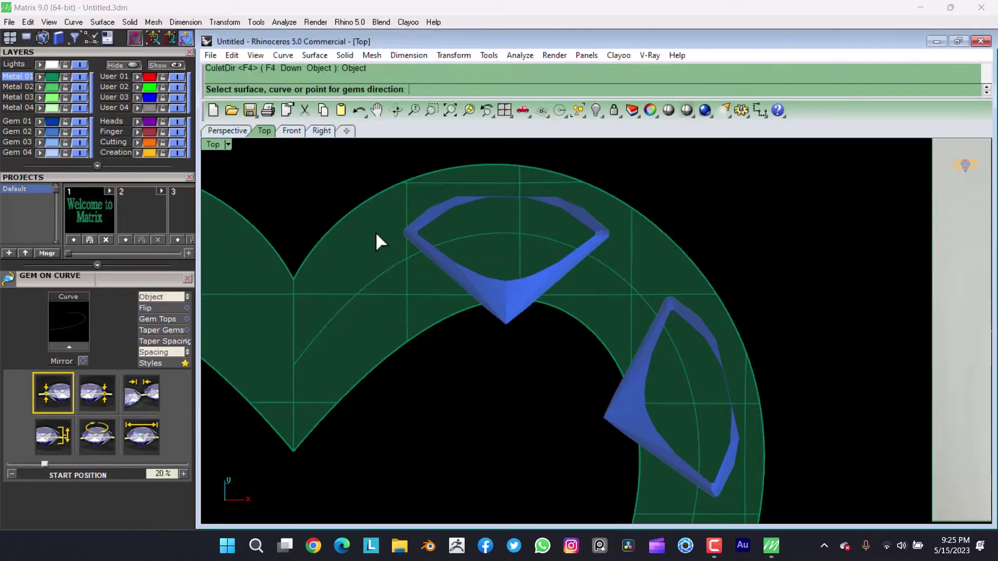
{"action": "left_click", "coordinate": [650, 82]}
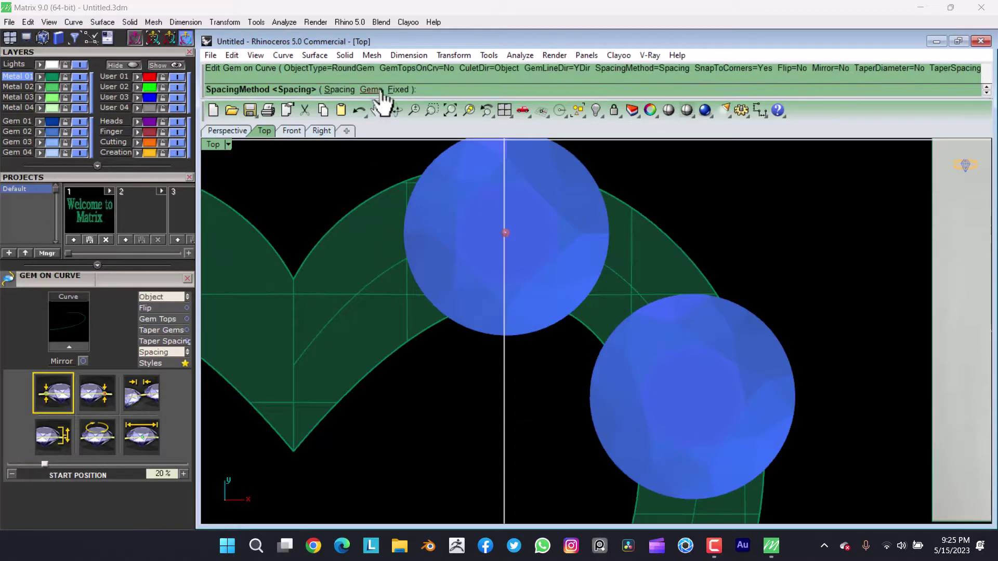
{"action": "left_click", "coordinate": [398, 89]}
{"action": "left_click", "coordinate": [138, 439]}
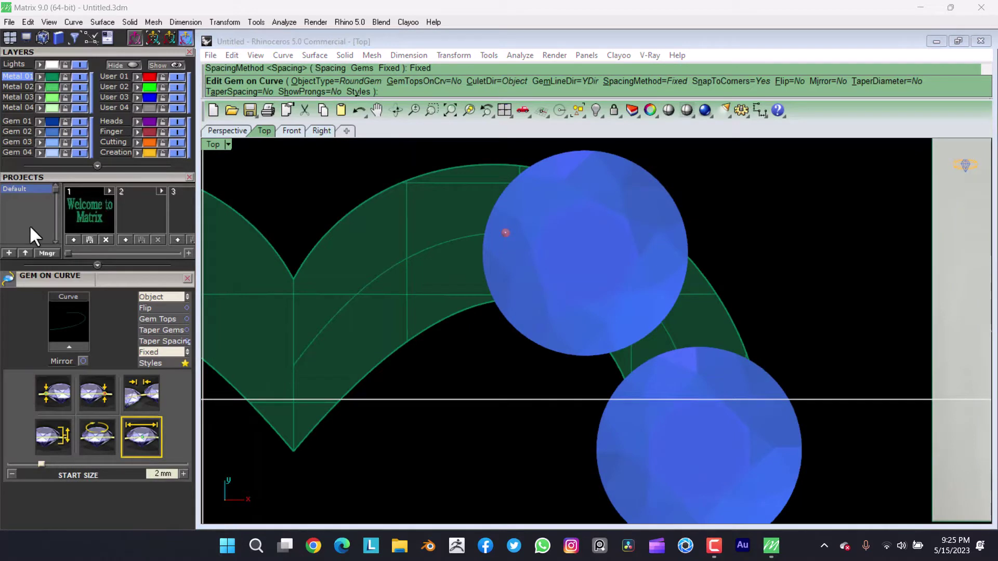
{"action": "double_click", "coordinate": [158, 473]}
{"action": "type", "text": "1.1"}
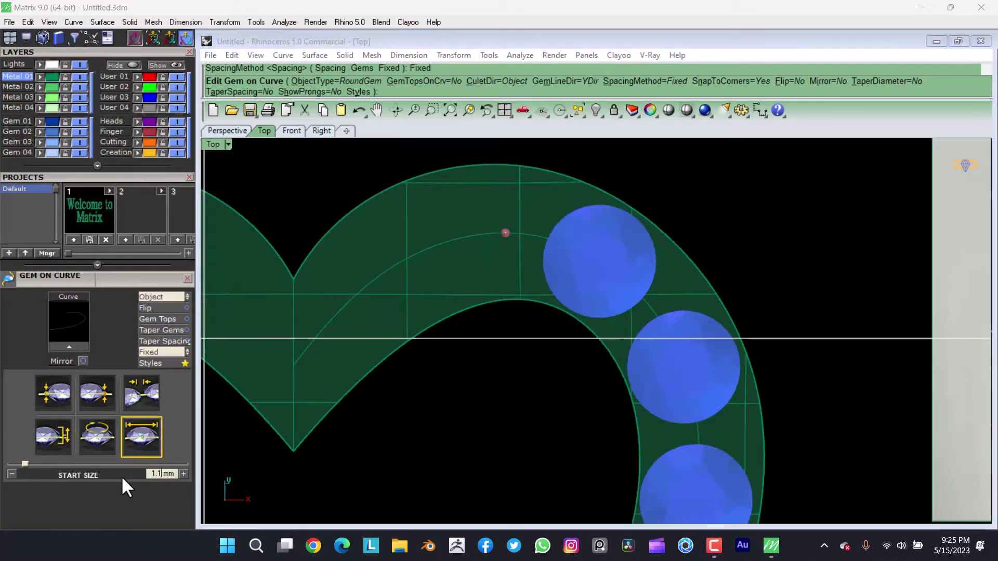
{"action": "left_click", "coordinate": [145, 393]}
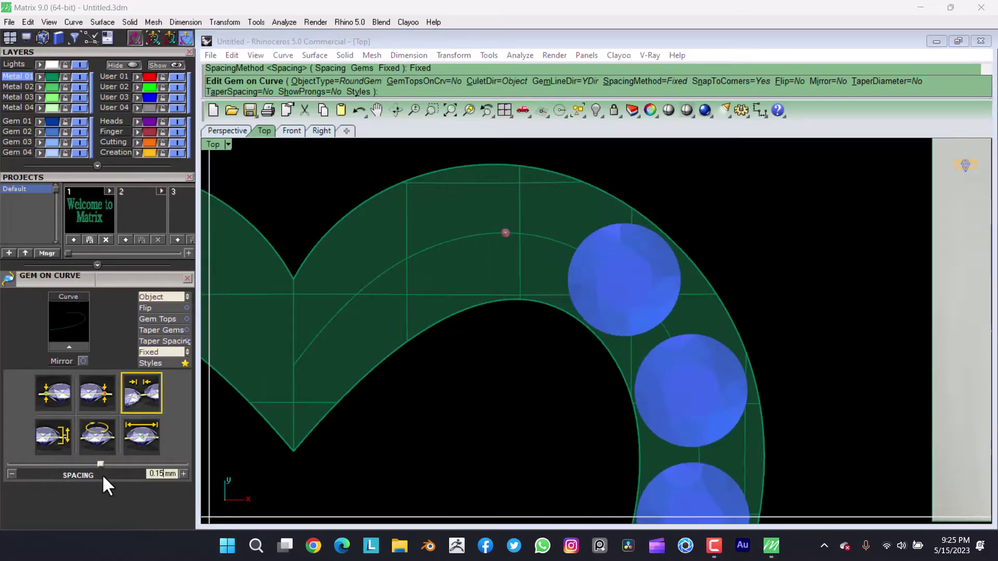
{"action": "type", "text": "0.14"}
{"action": "key", "text": "Return"}
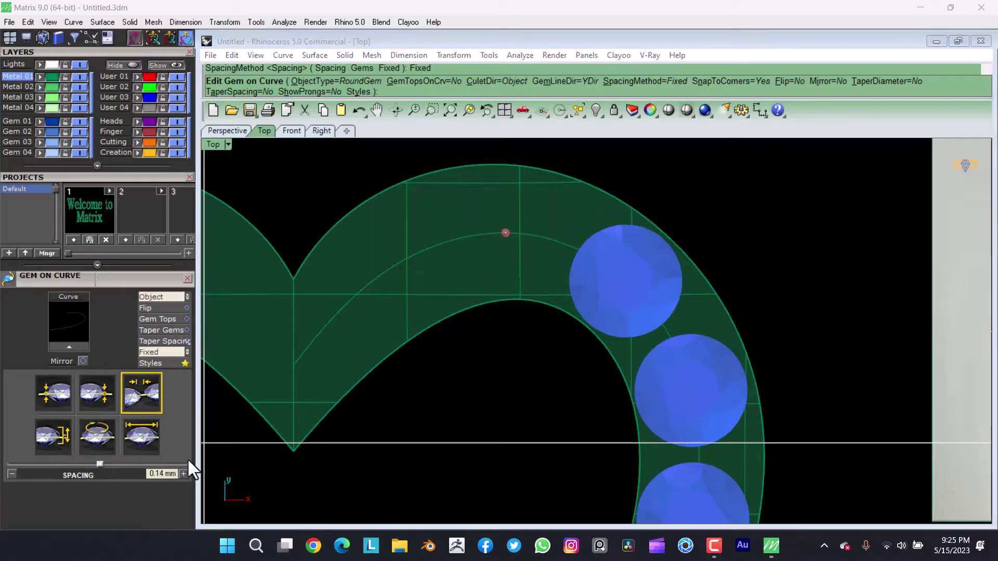
- Extend the gems to 100% of the curve, align the first gem, and finish placement
{"action": "left_click_drag", "start_coordinate": [505, 233], "coordinate": [282, 361]}
{"action": "scroll", "coordinate": [282, 368], "scroll_direction": "down", "scroll_amount": 3}
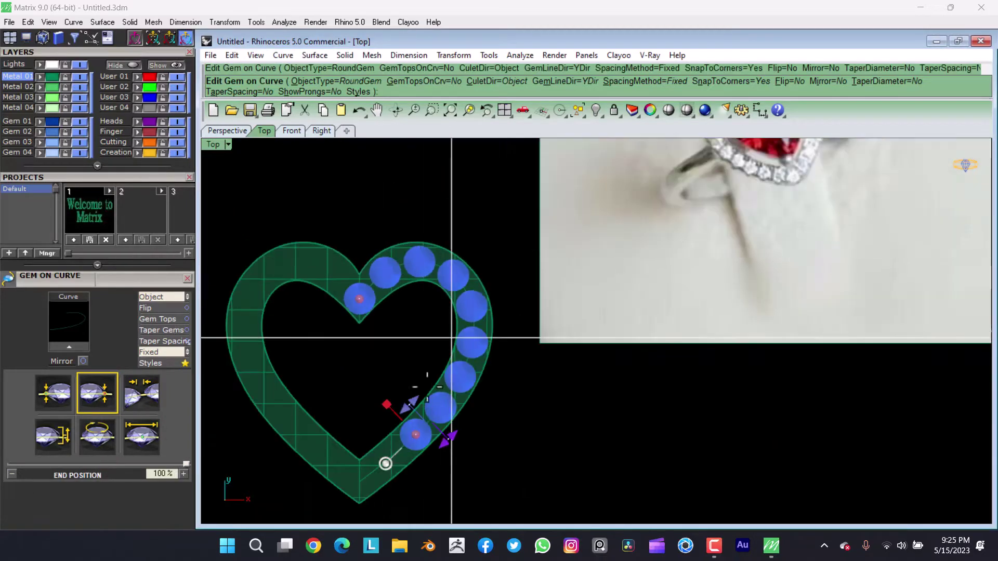
{"action": "scroll", "coordinate": [416, 379], "scroll_direction": "up", "scroll_amount": 2}
{"action": "left_click_drag", "start_coordinate": [354, 430], "coordinate": [327, 447]}
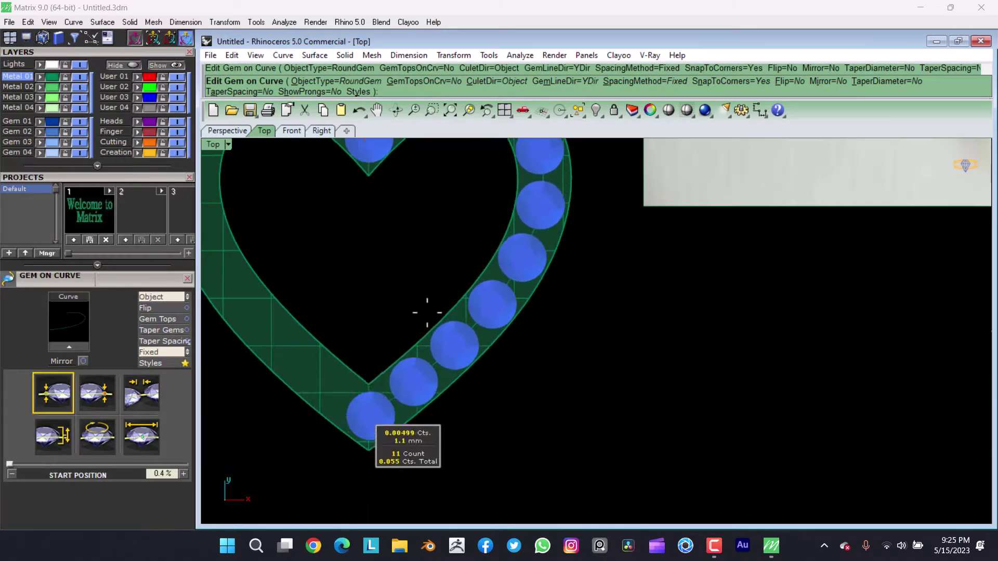
{"action": "scroll", "coordinate": [357, 241], "scroll_direction": "up", "scroll_amount": 2}
{"action": "right_click", "coordinate": [370, 235]}
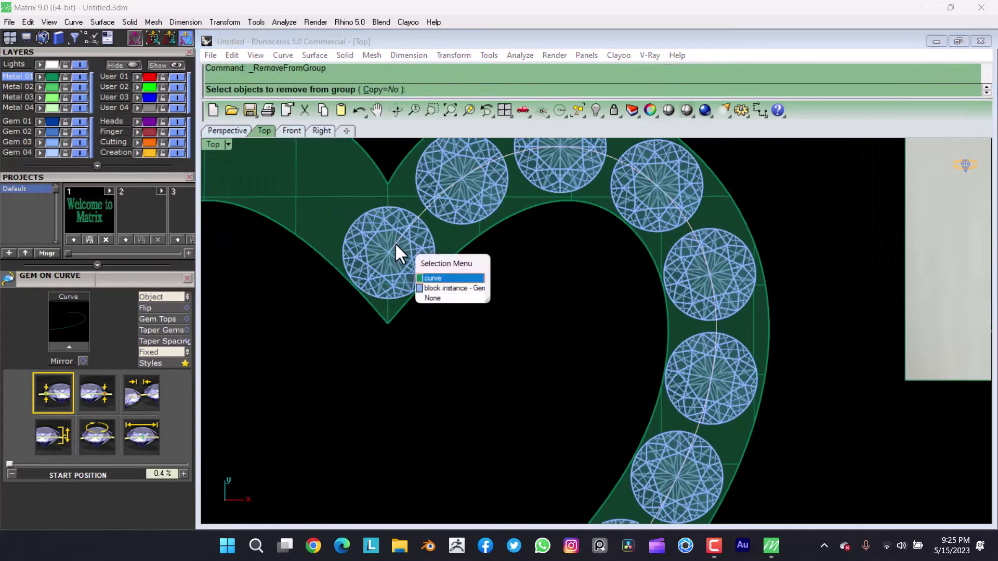
- Remove gems from the group, undo the mirror step, and delete the selected gems
{"action": "left_click", "coordinate": [416, 263]}
{"action": "left_click", "coordinate": [530, 239]}
{"action": "left_click", "coordinate": [231, 55]}
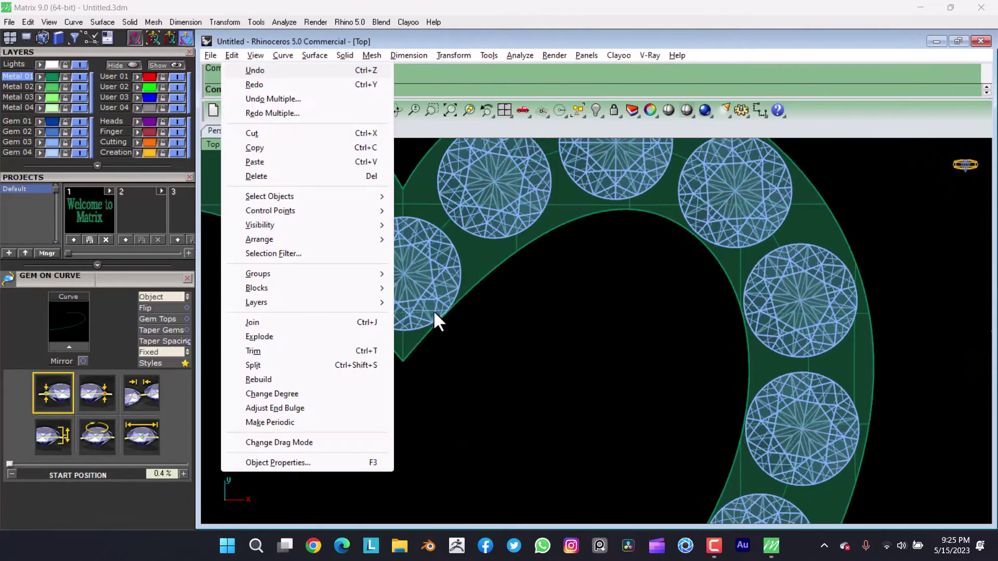
{"action": "left_click", "coordinate": [433, 311]}
{"action": "left_click", "coordinate": [399, 243]}
{"action": "scroll", "coordinate": [406, 232], "scroll_direction": "up", "scroll_amount": 2}
{"action": "key", "text": "Return"}
{"action": "scroll", "coordinate": [407, 232], "scroll_direction": "down", "scroll_amount": 2}
{"action": "scroll", "coordinate": [492, 253], "scroll_direction": "down", "scroll_amount": 1}
{"action": "left_click", "coordinate": [460, 279]}
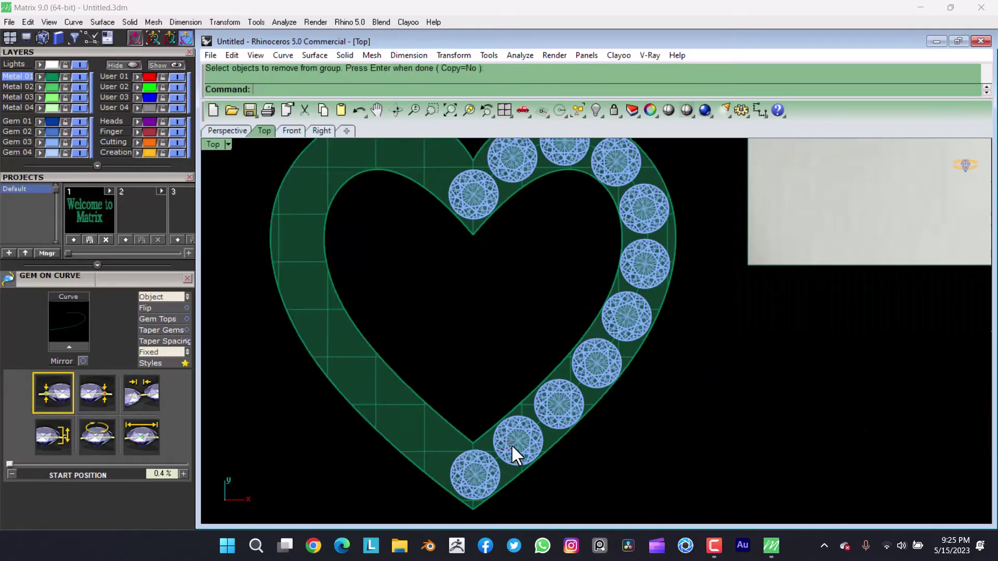
{"action": "key", "text": "ctrl+z"}
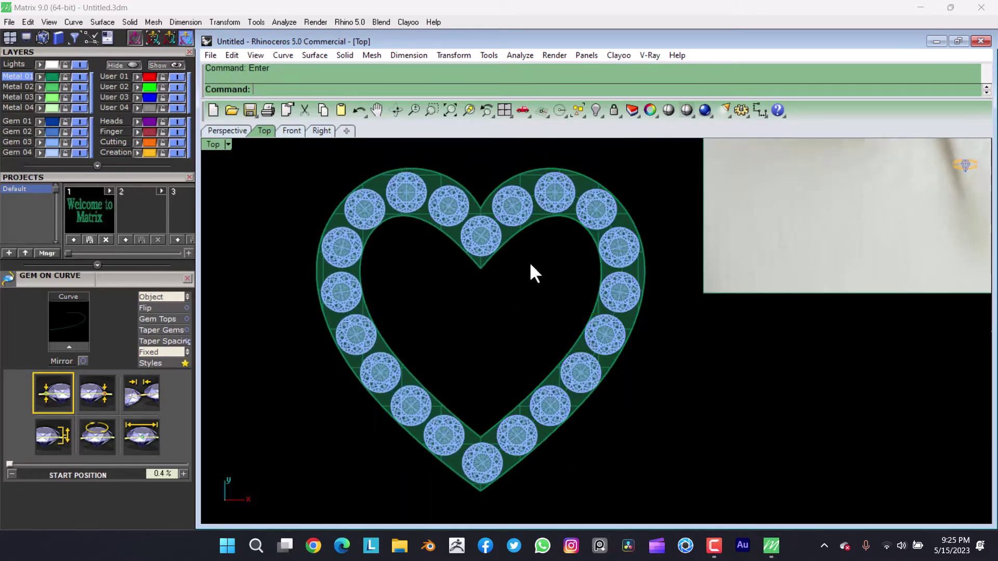
{"action": "key", "text": "Delete"}
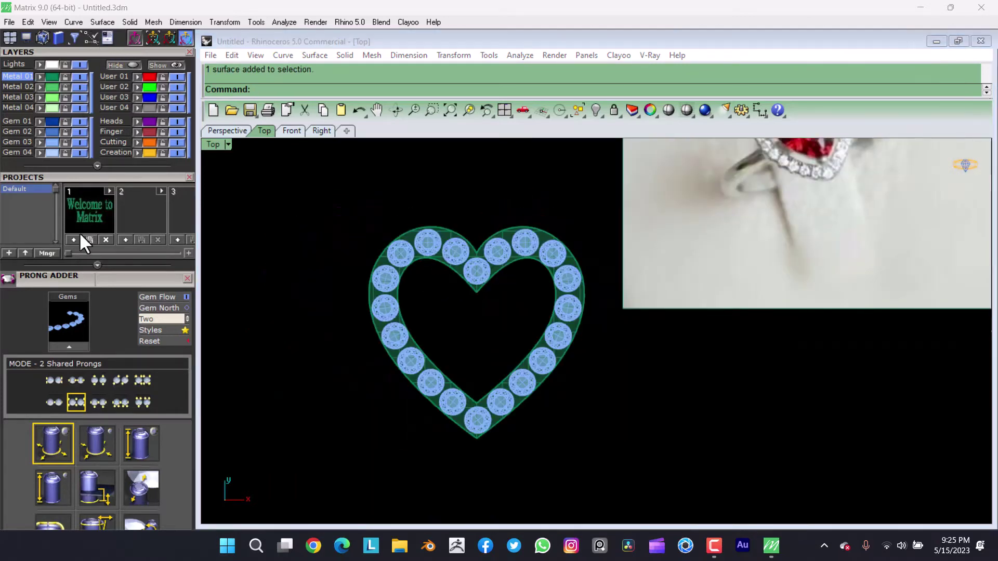
- Confirm the 0.1 OffsetSrf on the halo surface and review the shaded heart
{"action": "scroll", "coordinate": [624, 322], "scroll_direction": "up", "scroll_amount": 3}
{"action": "scroll", "coordinate": [579, 229], "scroll_direction": "up", "scroll_amount": 3}
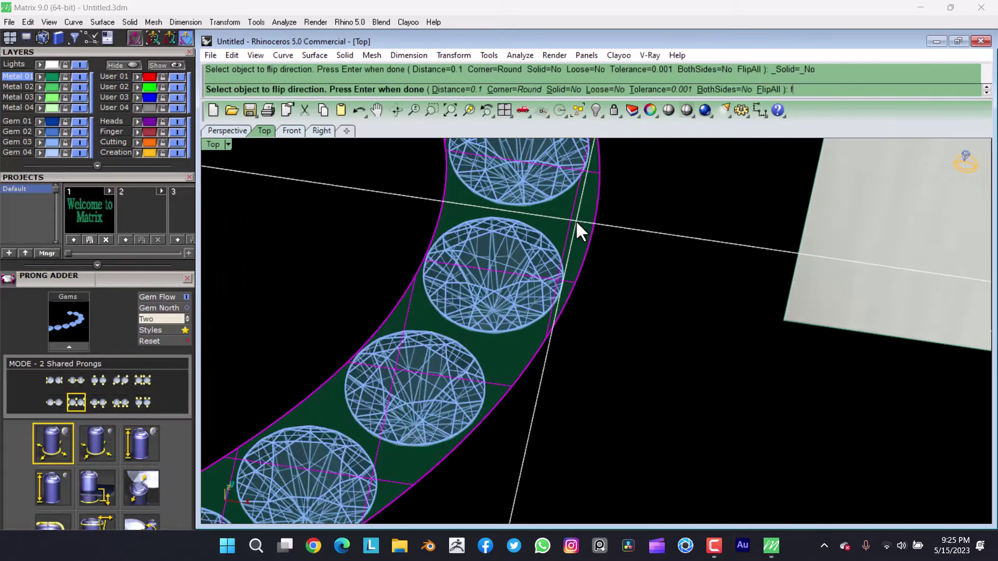
{"action": "key", "text": "Return"}
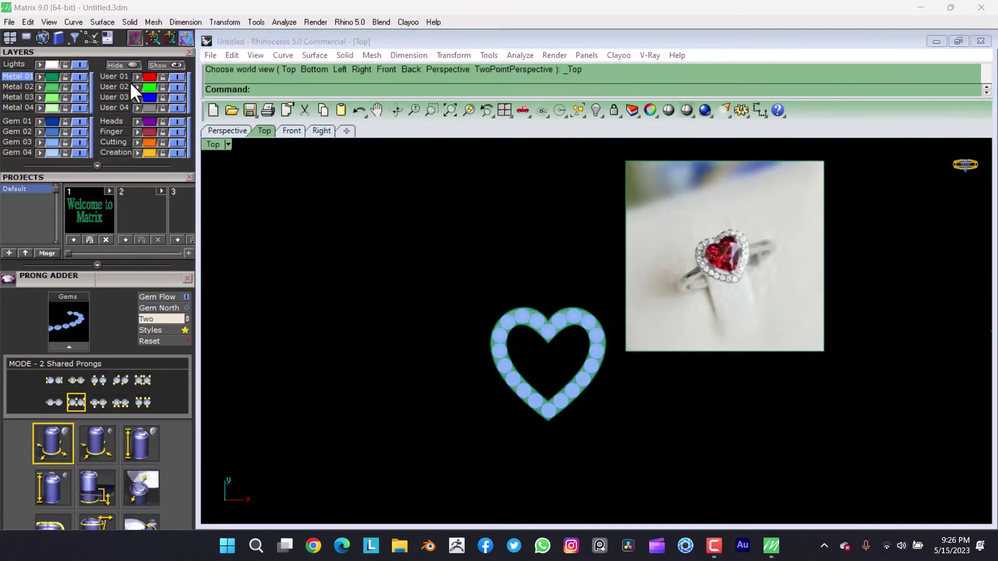
{"action": "scroll", "coordinate": [83, 81], "scroll_direction": "up", "scroll_amount": 5}
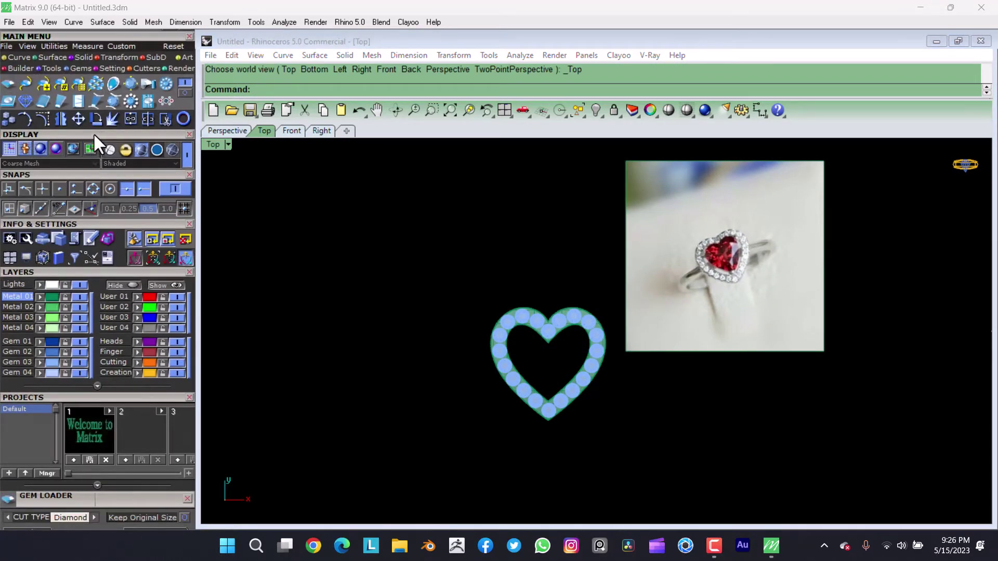
{"action": "scroll", "coordinate": [107, 312], "scroll_direction": "down", "scroll_amount": 3}
- Place the Heart 6.1 mm (0.80 ct) gem inside the halo and move it down into position
{"action": "left_click", "coordinate": [125, 449]}
{"action": "left_click", "coordinate": [500, 359]}
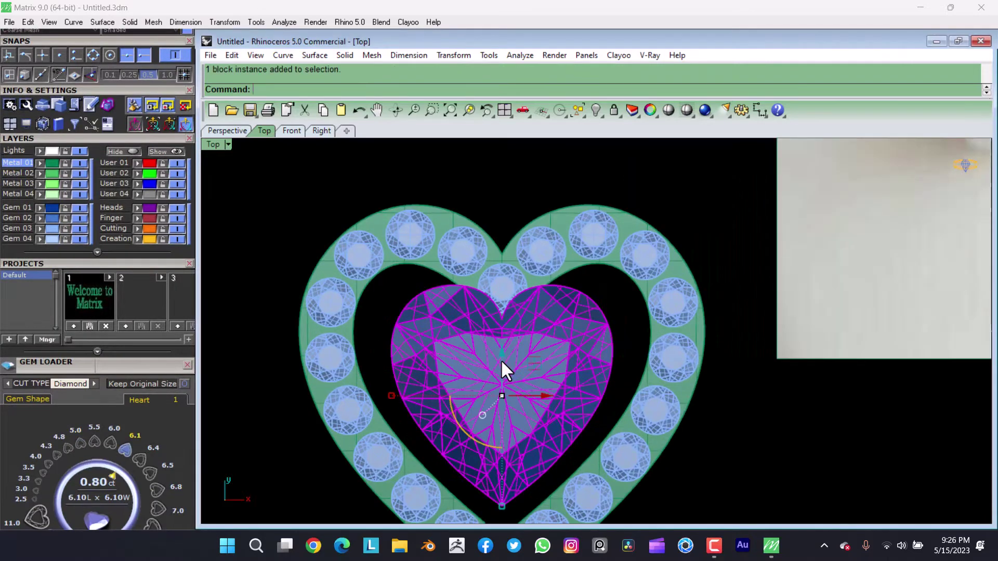
{"action": "left_click_drag", "start_coordinate": [501, 360], "coordinate": [507, 390]}
{"action": "key", "text": "Escape"}
{"action": "scroll", "coordinate": [538, 325], "scroll_direction": "down", "scroll_amount": 5}
{"action": "scroll", "coordinate": [531, 325], "scroll_direction": "up", "scroll_amount": 4}
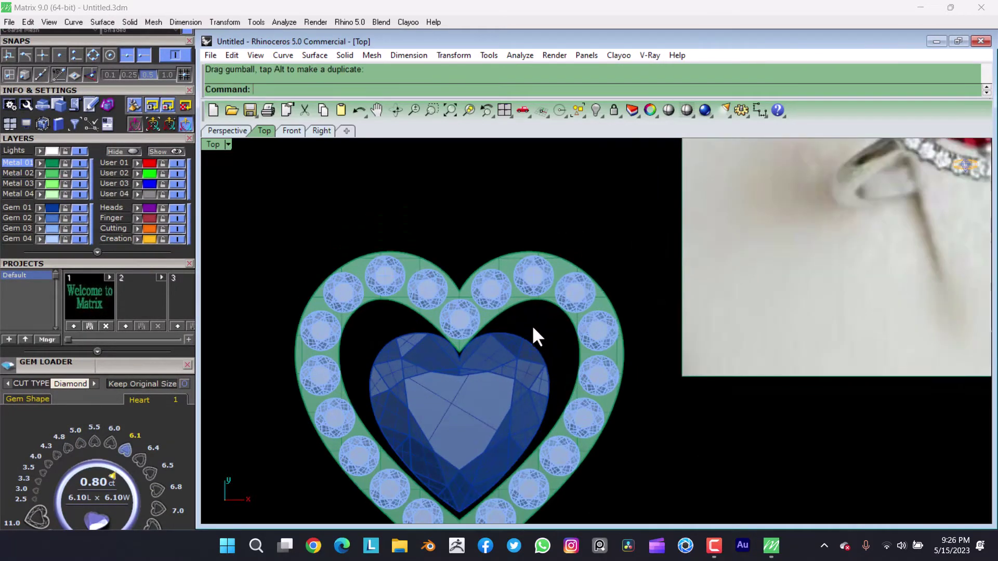
{"action": "scroll", "coordinate": [497, 292], "scroll_direction": "down", "scroll_amount": 5}
{"action": "scroll", "coordinate": [500, 301], "scroll_direction": "down", "scroll_amount": 2}
{"action": "scroll", "coordinate": [640, 232], "scroll_direction": "up", "scroll_amount": 5}
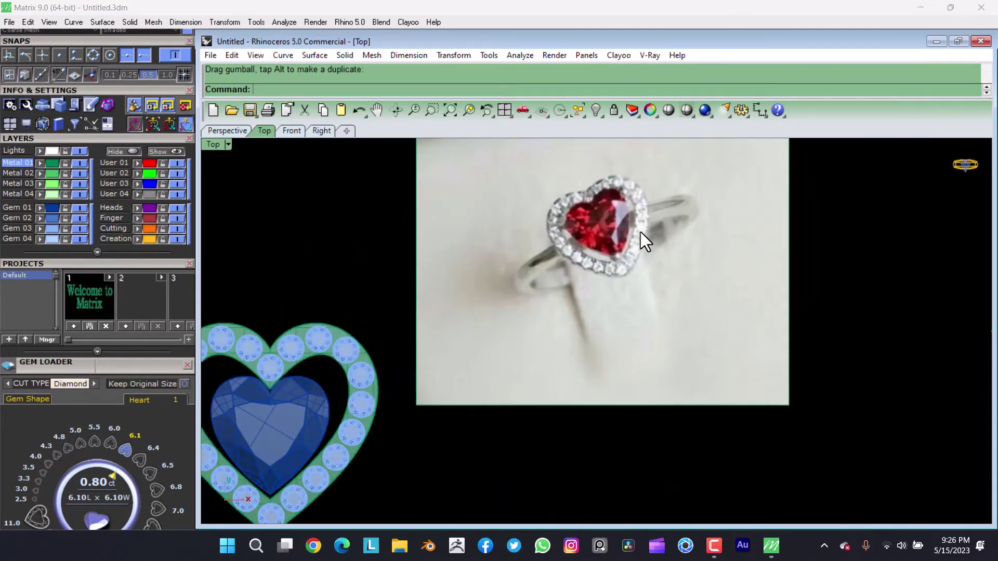
{"action": "scroll", "coordinate": [548, 274], "scroll_direction": "down", "scroll_amount": 4}
{"action": "scroll", "coordinate": [561, 249], "scroll_direction": "up", "scroll_amount": 6}
- Nudge the heart gem to centre it in the halo, then tilt the view to check it in 3D
{"action": "left_click", "coordinate": [566, 244]}
{"action": "left_click_drag", "start_coordinate": [606, 257], "coordinate": [612, 263]}
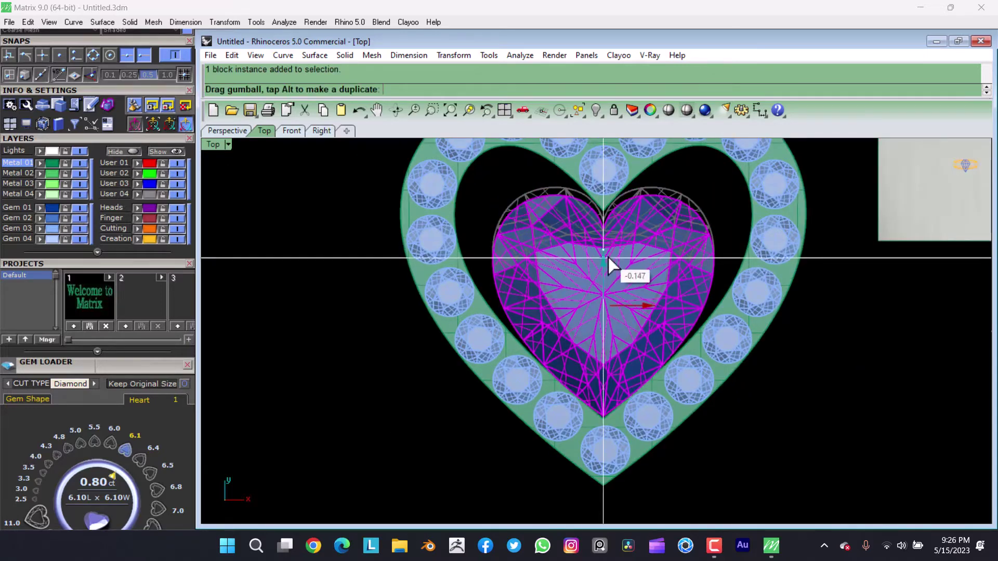
{"action": "scroll", "coordinate": [676, 244], "scroll_direction": "down", "scroll_amount": 3}
{"action": "key", "text": "Escape"}
{"action": "right_click_drag", "start_coordinate": [667, 248], "coordinate": [635, 357]}
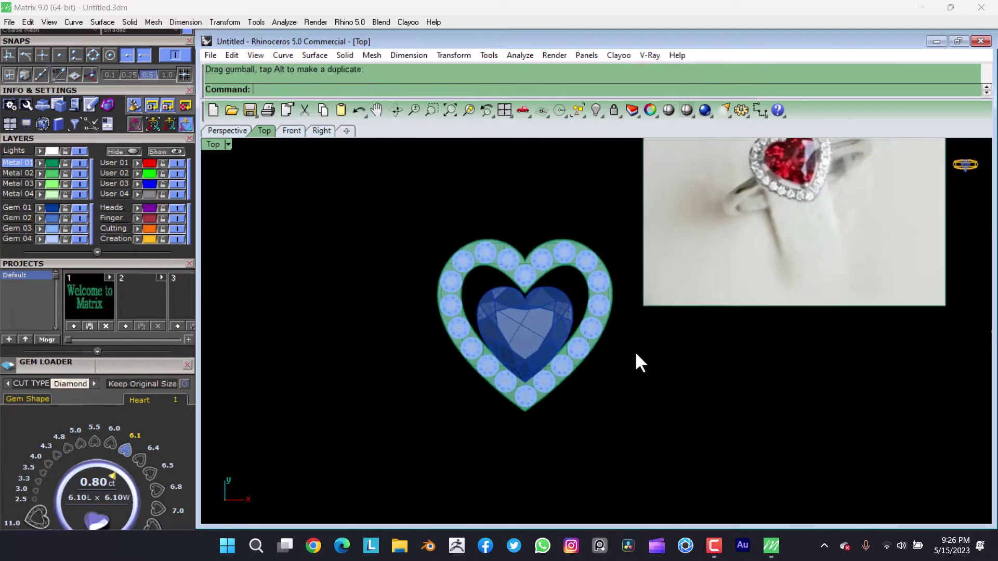
{"action": "scroll", "coordinate": [640, 325], "scroll_direction": "down", "scroll_amount": 2}
{"action": "scroll", "coordinate": [550, 367], "scroll_direction": "up", "scroll_amount": 1}
{"action": "right_click_drag", "start_coordinate": [551, 368], "coordinate": [325, 257], "text": "ctrl+shift"}
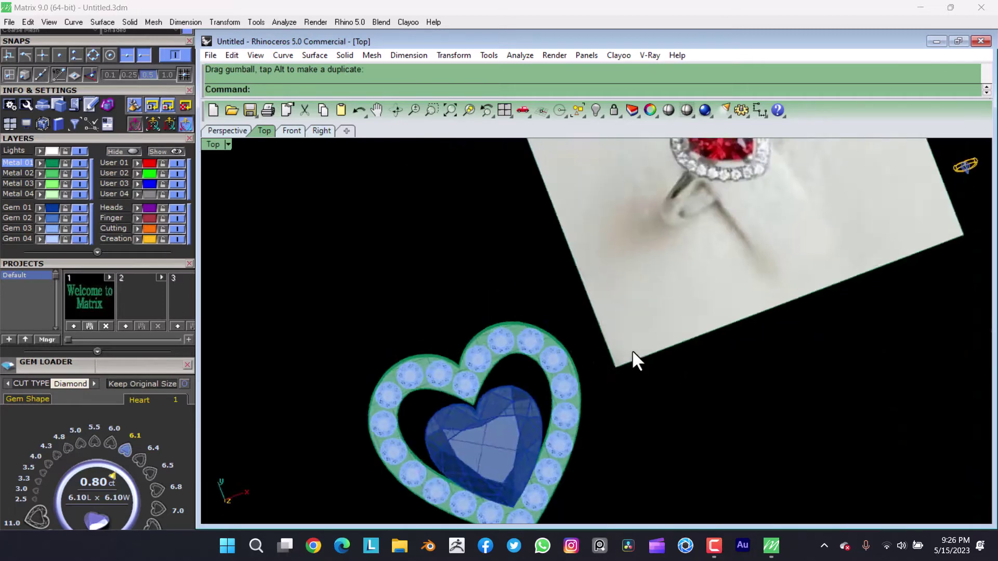
{"action": "scroll", "coordinate": [657, 316], "scroll_direction": "up", "scroll_amount": 2}
{"action": "scroll", "coordinate": [597, 334], "scroll_direction": "up", "scroll_amount": 2}
- Select the heart gem and bring up its Object Actions list with F6
{"action": "left_click", "coordinate": [534, 332]}
{"action": "scroll", "coordinate": [534, 333], "scroll_direction": "up", "scroll_amount": 2}
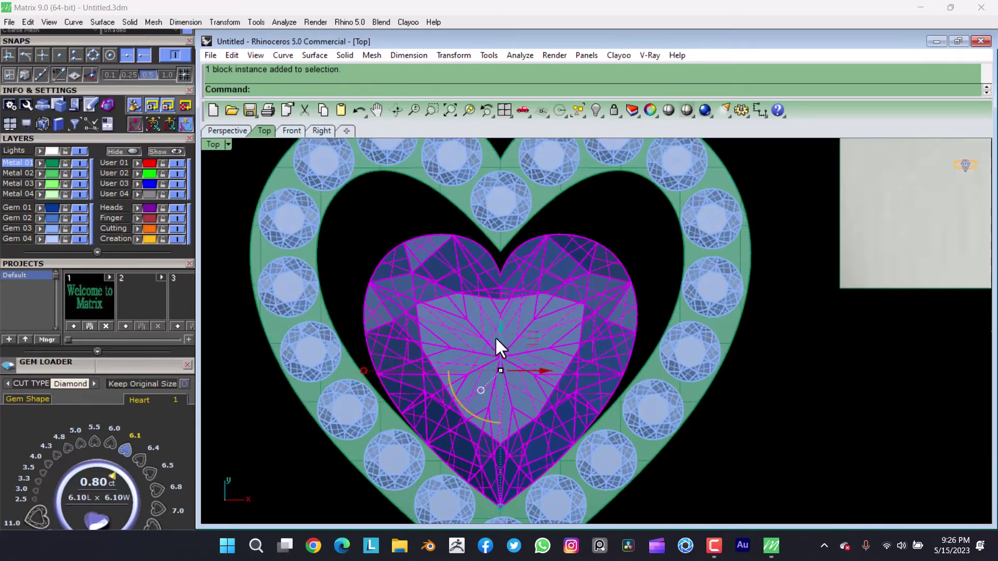
{"action": "key", "text": "F6"}
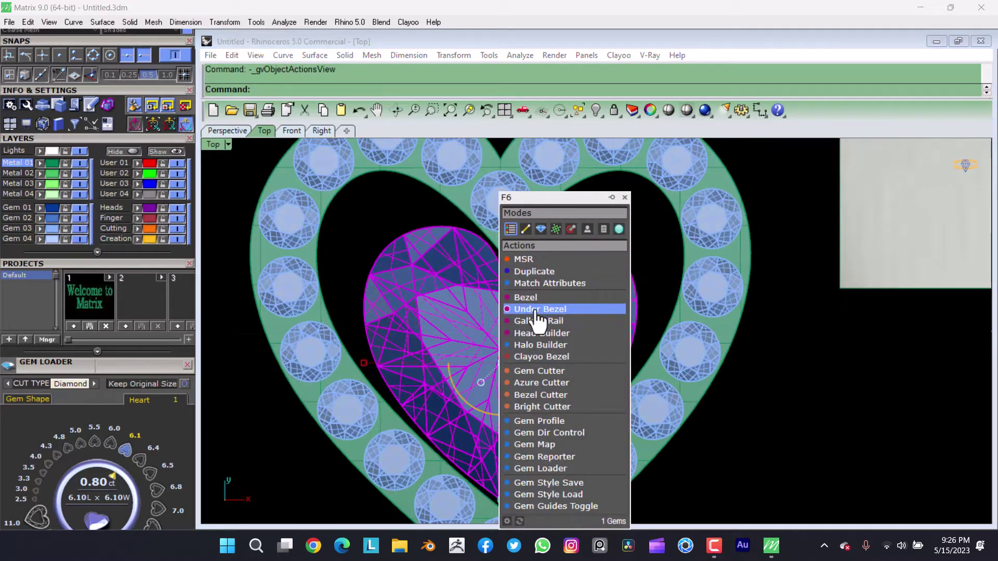
- Build a Basket 02 prong head around the heart gem from the head styles library
{"action": "left_click", "coordinate": [535, 333]}
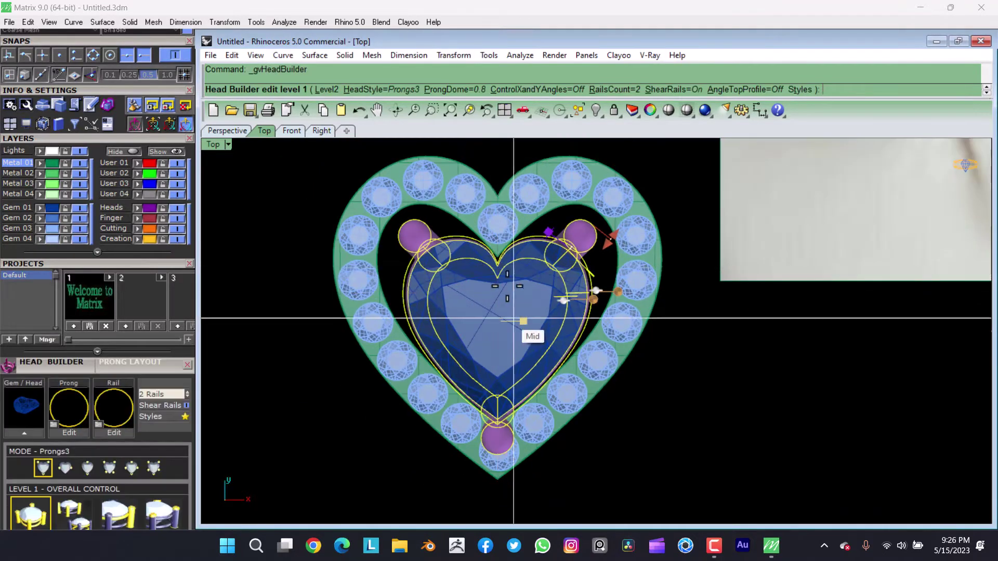
{"action": "right_click_drag", "start_coordinate": [527, 332], "coordinate": [455, 231], "text": "ctrl+shift"}
{"action": "key", "text": "ctrl+shift+t"}
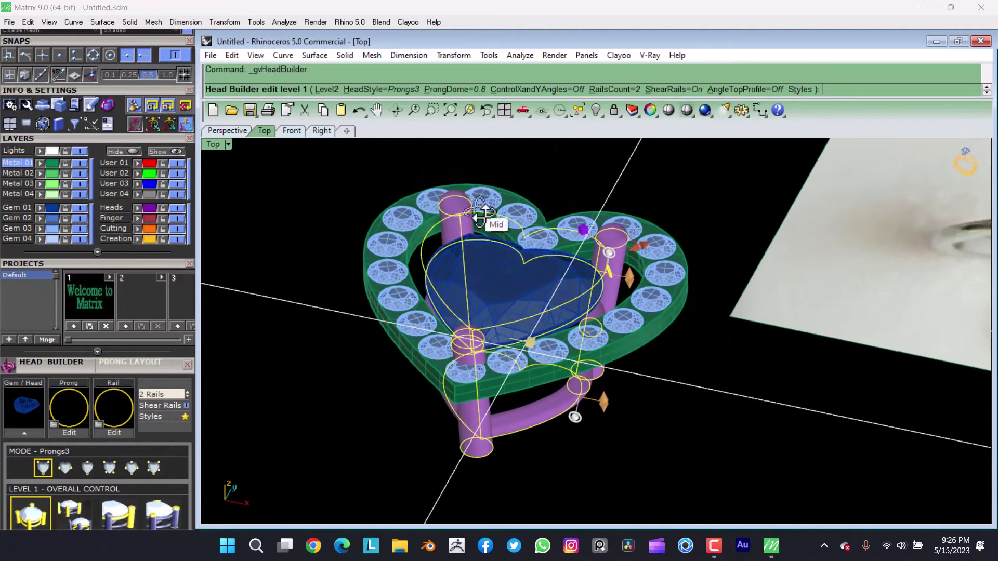
{"action": "left_click", "coordinate": [157, 417]}
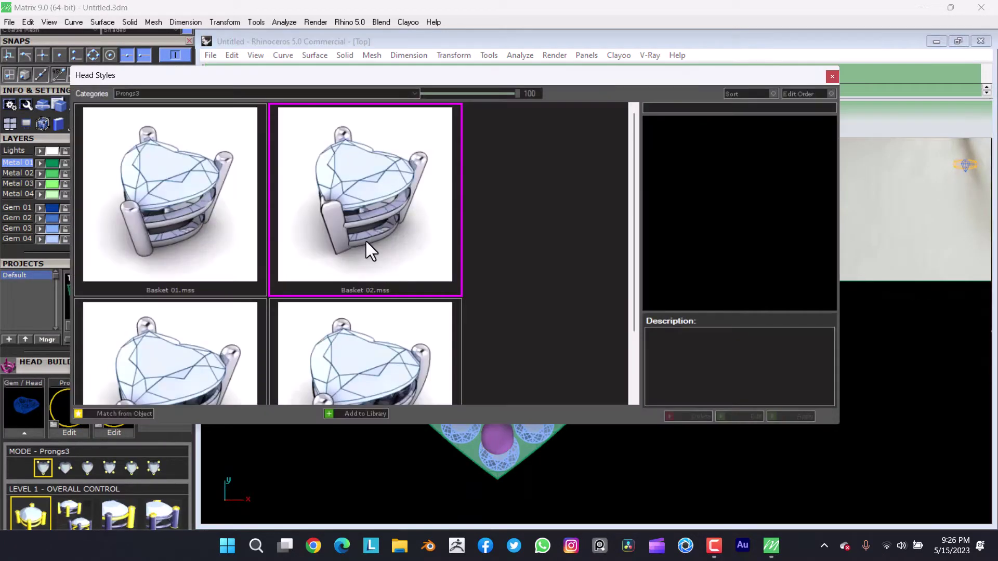
{"action": "left_click", "coordinate": [366, 241]}
{"action": "left_click", "coordinate": [772, 415]}
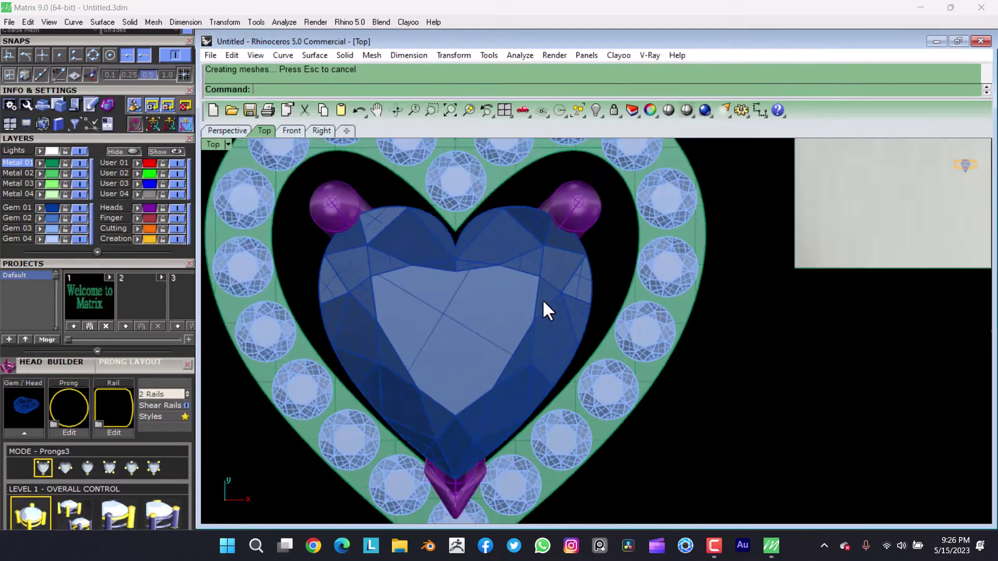
- Select the new prong head and, from a side view, pick its lower rail
{"action": "left_click", "coordinate": [534, 248]}
{"action": "right_click_drag", "start_coordinate": [546, 241], "coordinate": [530, 426], "text": "ctrl+shift"}
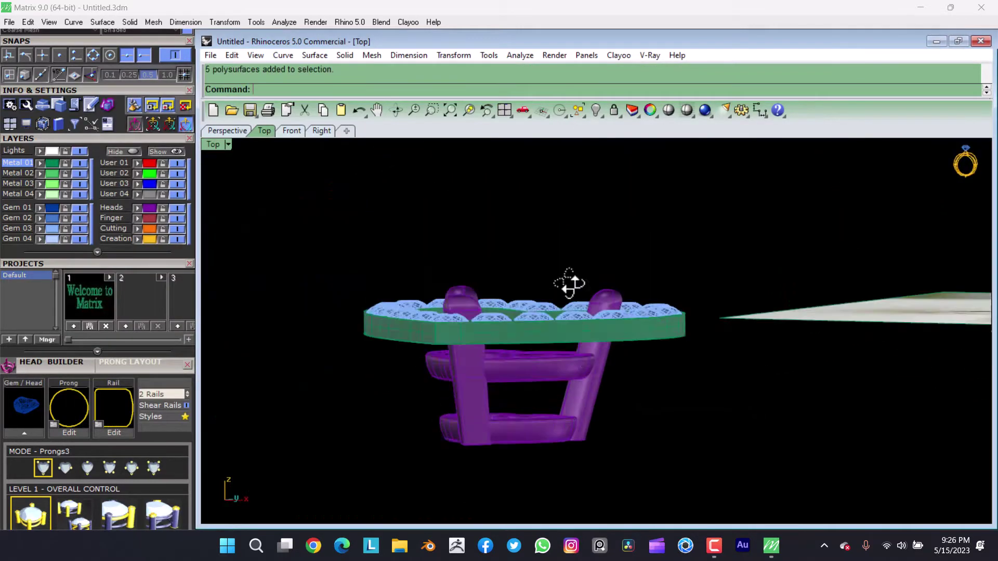
{"action": "left_click", "coordinate": [529, 424]}
- Delete the lower rail and trim the prong legs below a front-view cut line using RemoveFromGroup
{"action": "key", "text": "Delete"}
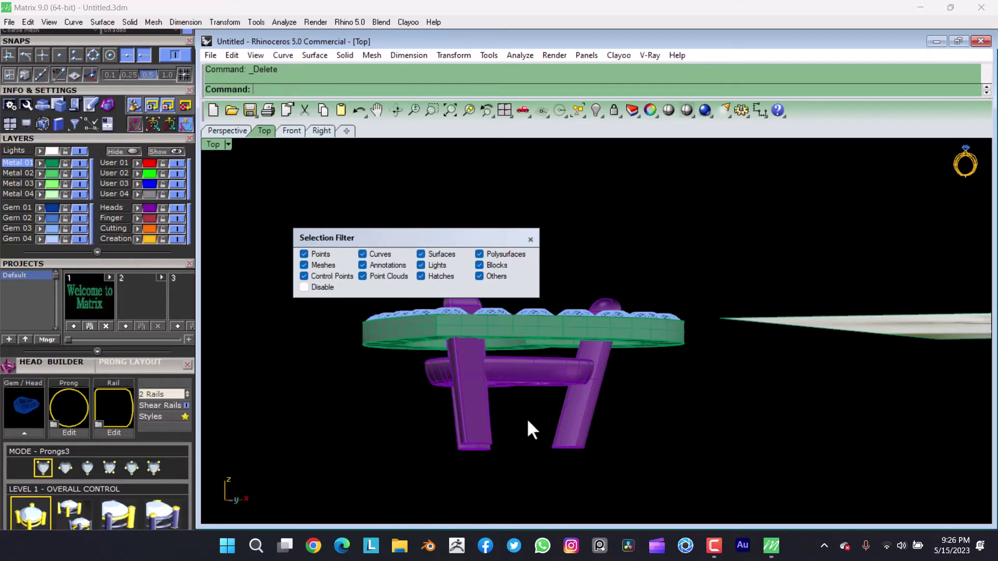
{"action": "left_click", "coordinate": [530, 239]}
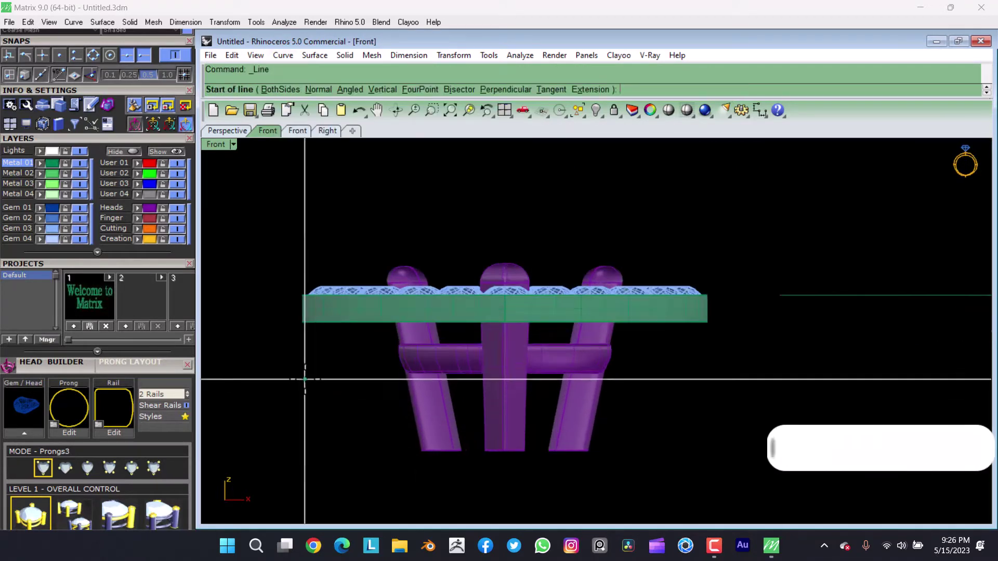
{"action": "type", "text": "RemoveFromGroup"}
{"action": "key", "text": "Return"}
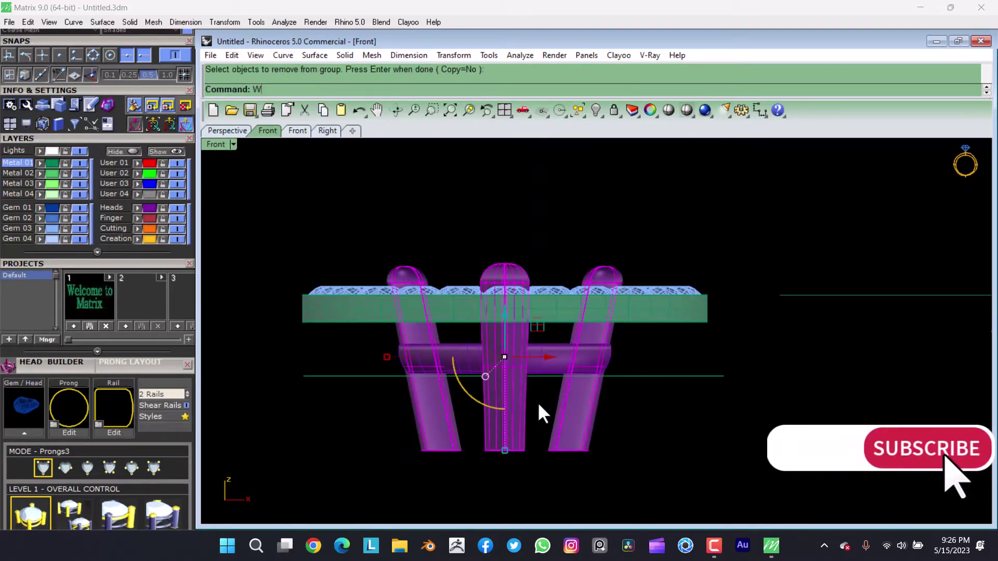
{"action": "left_click", "coordinate": [589, 374]}
{"action": "key", "text": "Return"}
- Select the rail piece and head block and raise the head about 1.249
{"action": "left_click", "coordinate": [531, 327]}
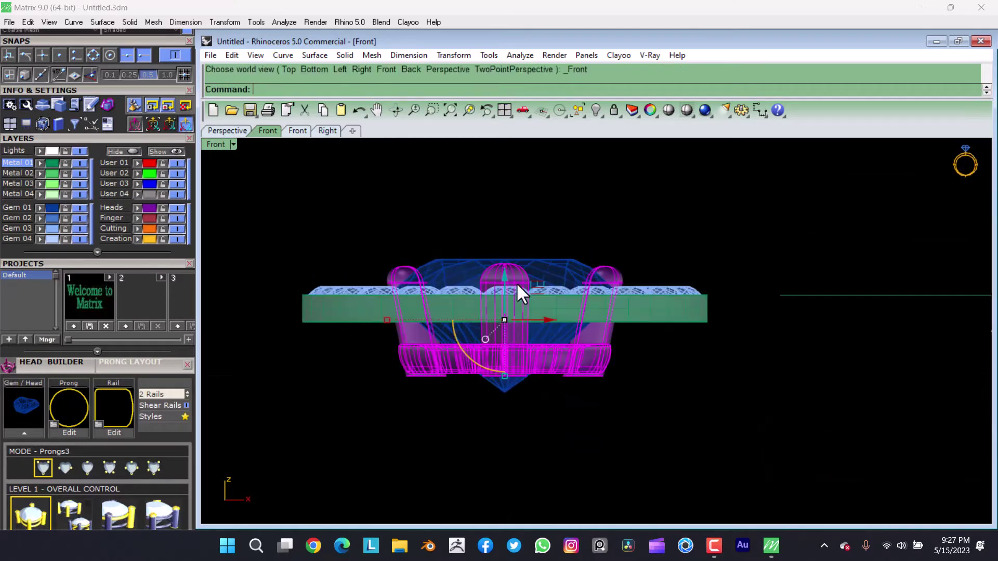
{"action": "left_click", "coordinate": [517, 289]}
{"action": "left_click_drag", "start_coordinate": [512, 307], "coordinate": [494, 255]}
{"action": "key", "text": "ctrl+F1"}
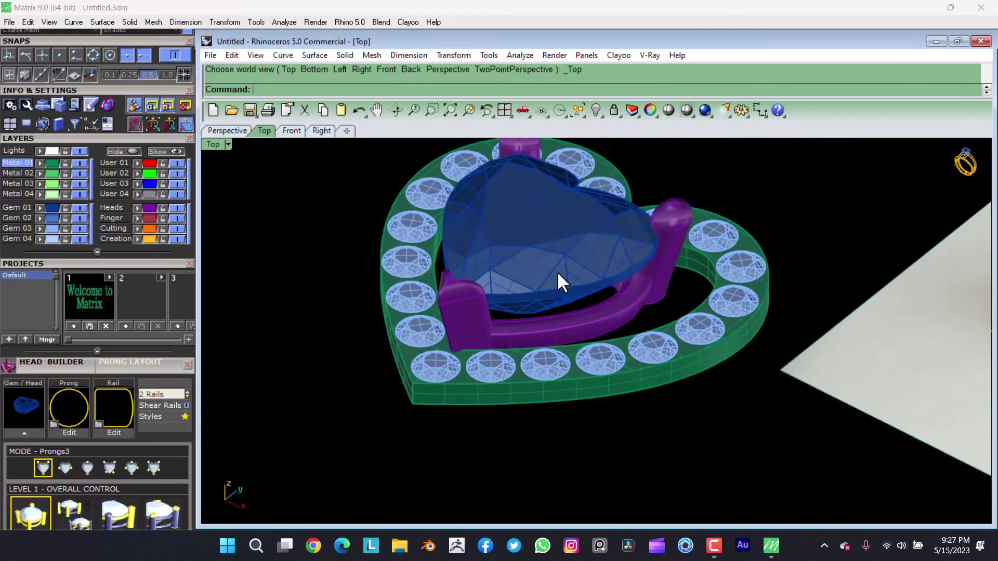
{"action": "right_click_drag", "start_coordinate": [494, 272], "coordinate": [637, 318], "text": "ctrl+shift"}
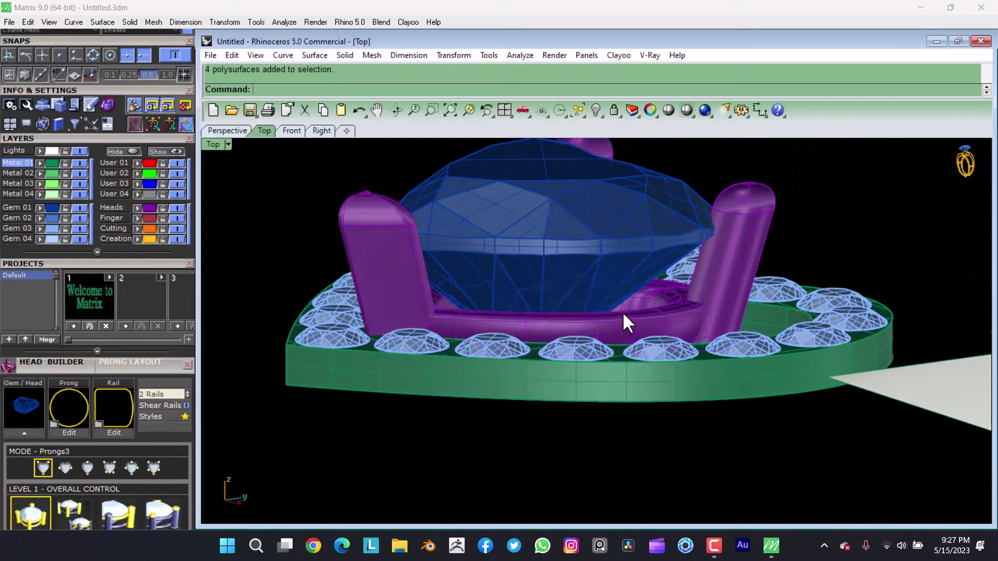
{"action": "key", "text": "ctrl+F1"}
- Reposition the head pieces over the halo and lift all four pieces about 0.458
{"action": "key", "text": "alt+e"}
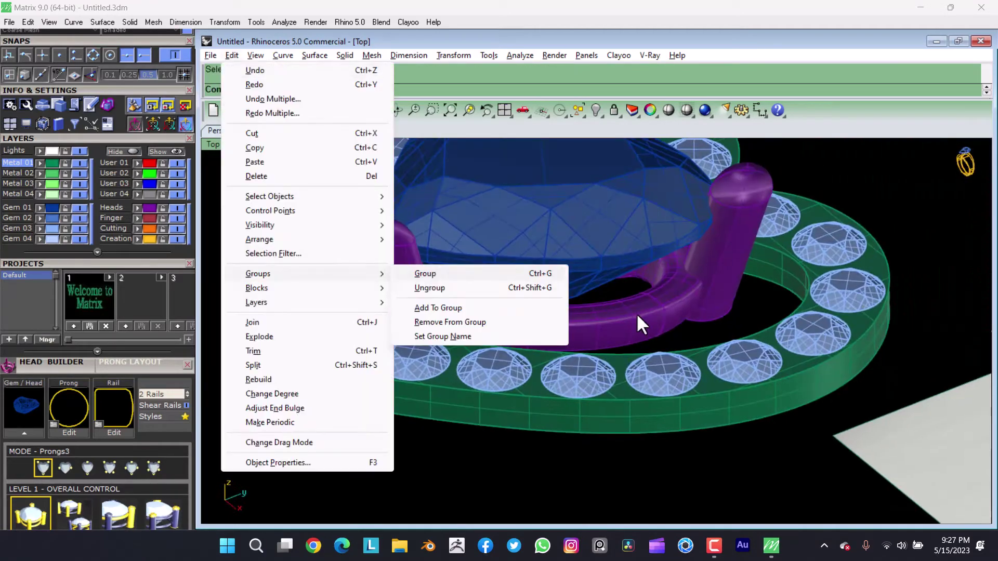
{"action": "left_click_drag", "start_coordinate": [401, 383], "coordinate": [408, 408]}
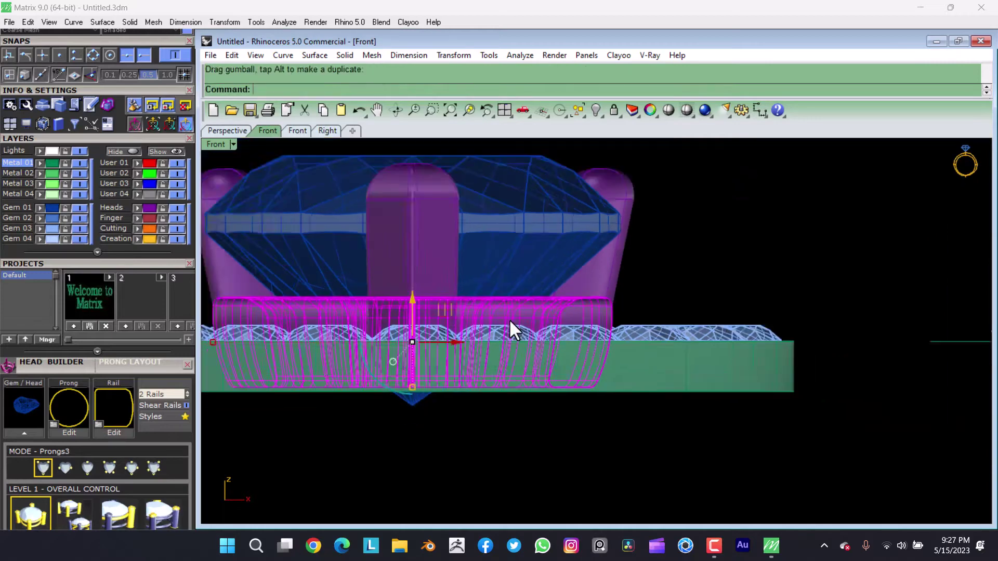
{"action": "right_click_drag", "start_coordinate": [510, 319], "coordinate": [629, 374], "text": "ctrl+shift"}
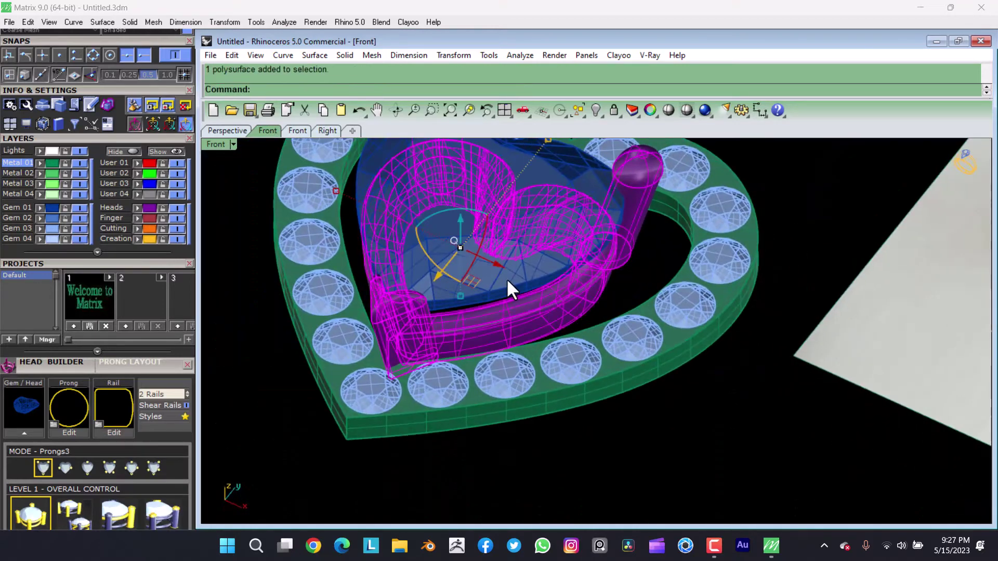
{"action": "key", "text": "ctrl+F1"}
{"action": "left_click", "coordinate": [459, 323]}
{"action": "left_click_drag", "start_coordinate": [460, 322], "coordinate": [472, 306]}
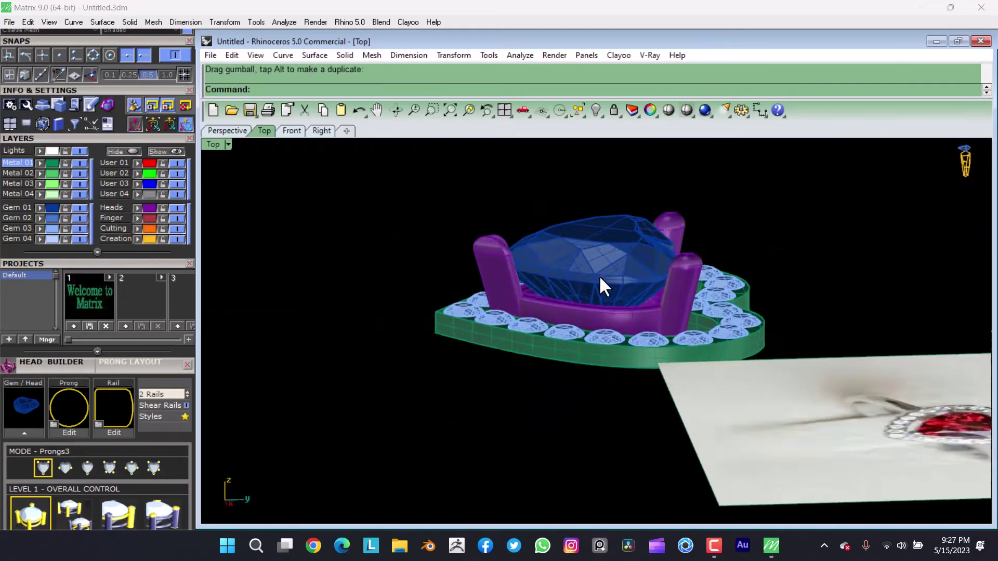
{"action": "key", "text": "ctrl+a"}
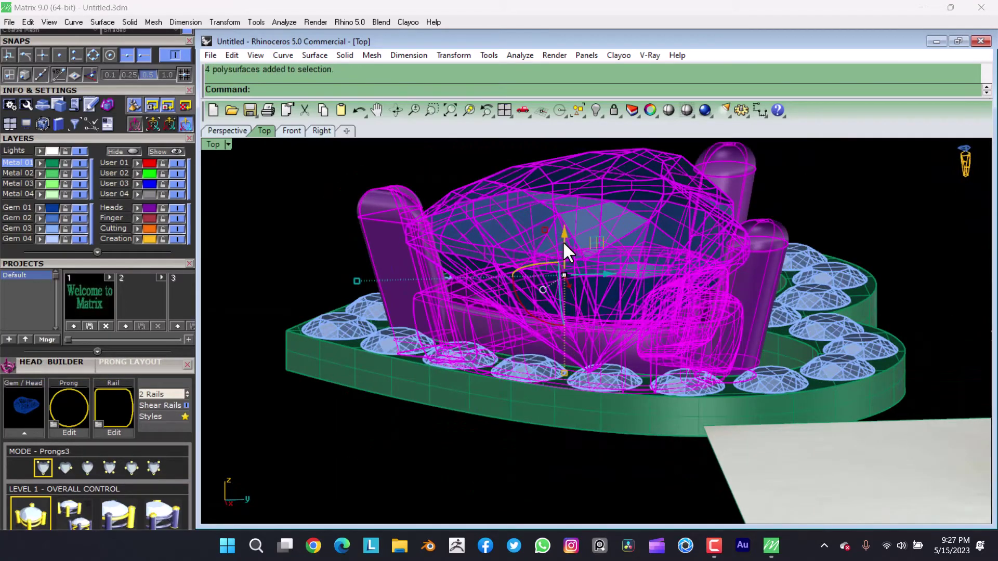
{"action": "mouse_move", "coordinate": [562, 241]}
{"action": "left_mouse_down"}
{"action": "mouse_move", "coordinate": [555, 208]}
{"action": "mouse_move", "coordinate": [539, 301]}
{"action": "left_mouse_up"}
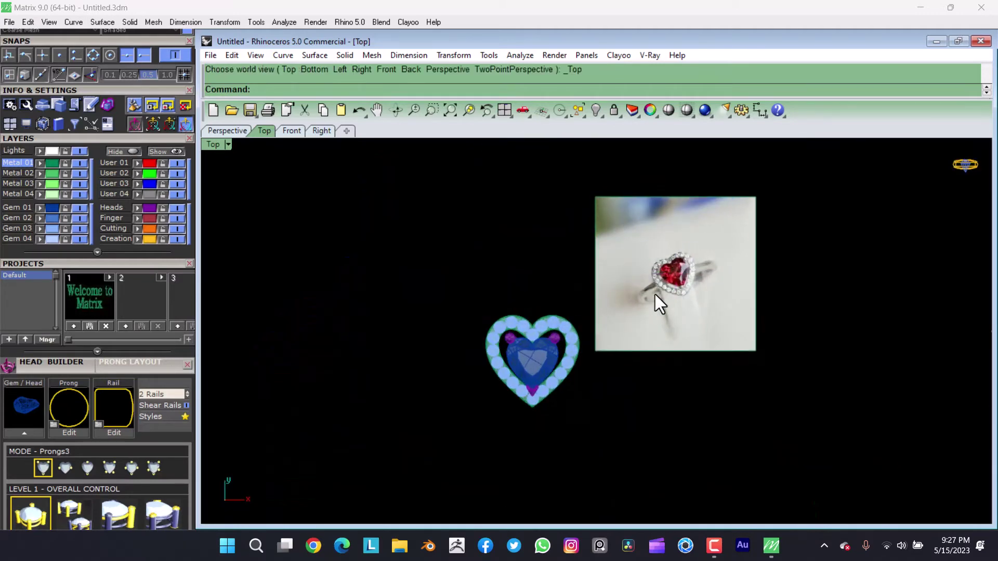
- Hide the reference photo, trial-extract and move the band surface, then undo it
{"action": "key", "text": "ctrl+h"}
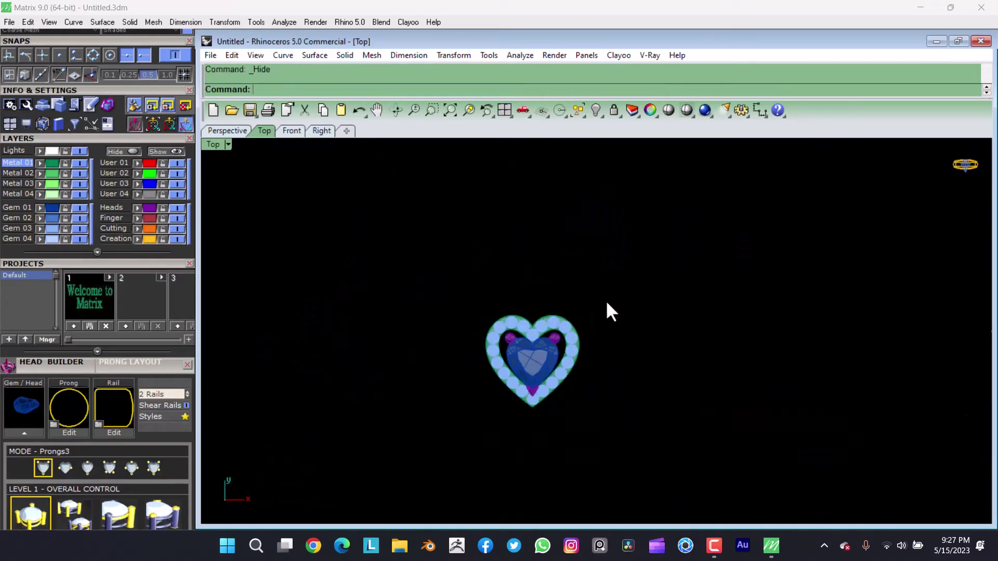
{"action": "right_click_drag", "start_coordinate": [606, 300], "coordinate": [557, 301]}
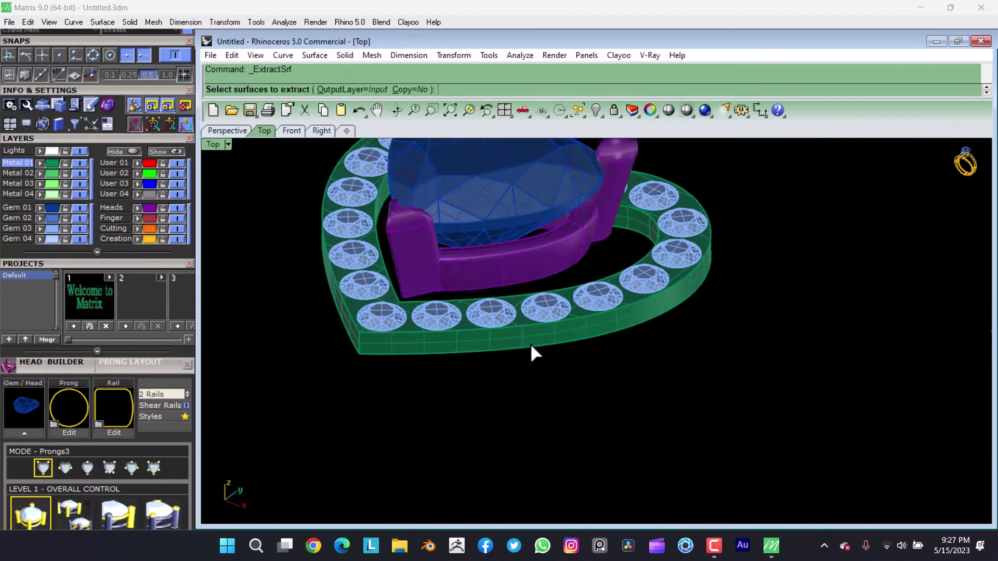
{"action": "scroll", "coordinate": [530, 343], "scroll_direction": "up", "scroll_amount": 3}
{"action": "right_click_drag", "start_coordinate": [292, 391], "coordinate": [524, 337]}
{"action": "key", "text": "Return"}
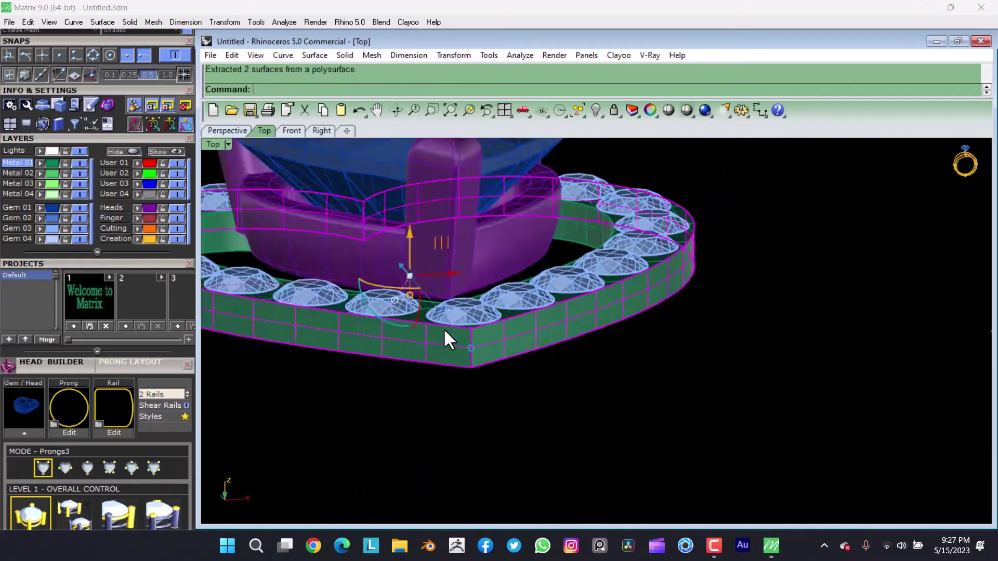
{"action": "key", "text": "ctrl+F2"}
{"action": "left_click_drag", "start_coordinate": [404, 240], "coordinate": [406, 320]}
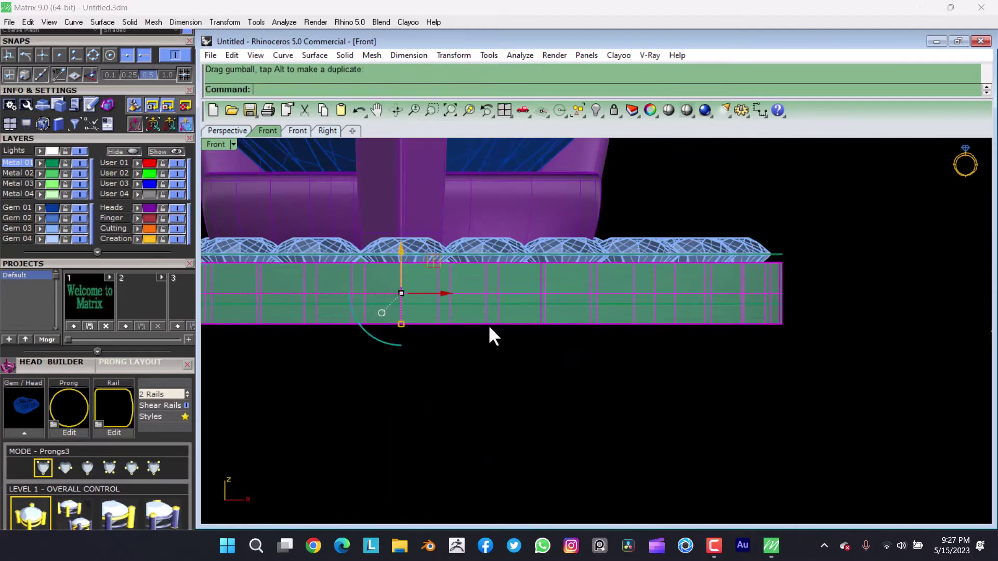
{"action": "key", "text": "ctrl+z"}
{"action": "key", "text": "ctrl+z"}
- Extract the outer face of the halo band as a separate surface
{"action": "right_click_drag", "start_coordinate": [619, 335], "coordinate": [600, 267]}
{"action": "key", "text": "alt+o"}
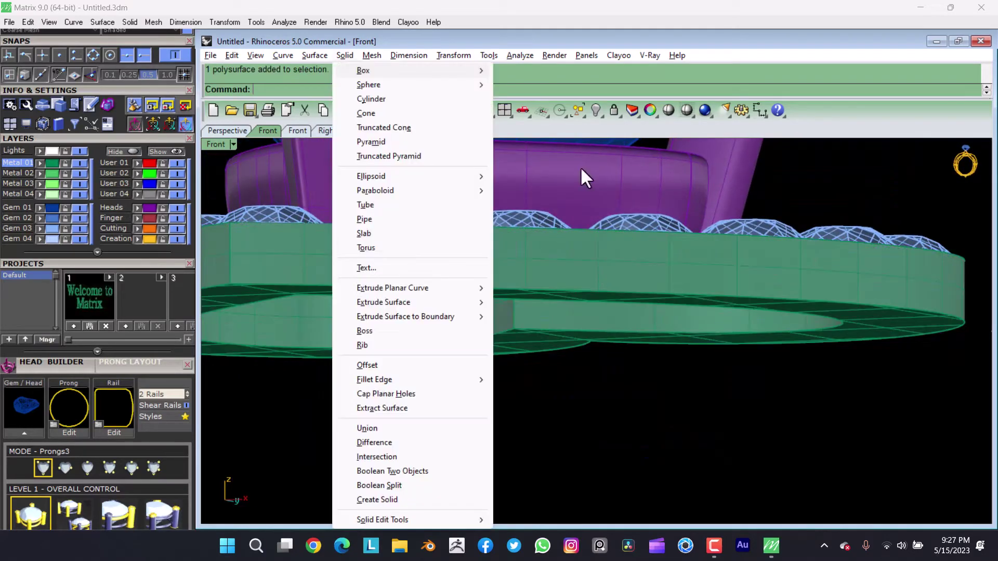
{"action": "key", "text": "t"}
{"action": "right_click_drag", "start_coordinate": [458, 250], "coordinate": [490, 316]}
{"action": "left_click", "coordinate": [550, 372]}
{"action": "right_click_drag", "start_coordinate": [550, 372], "coordinate": [454, 373]}
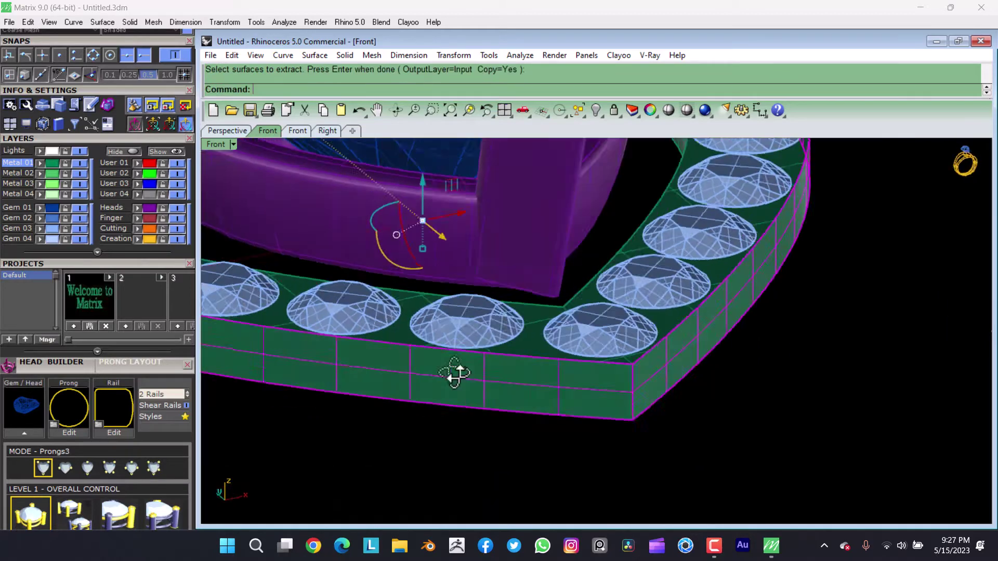
{"action": "key", "text": "F2"}
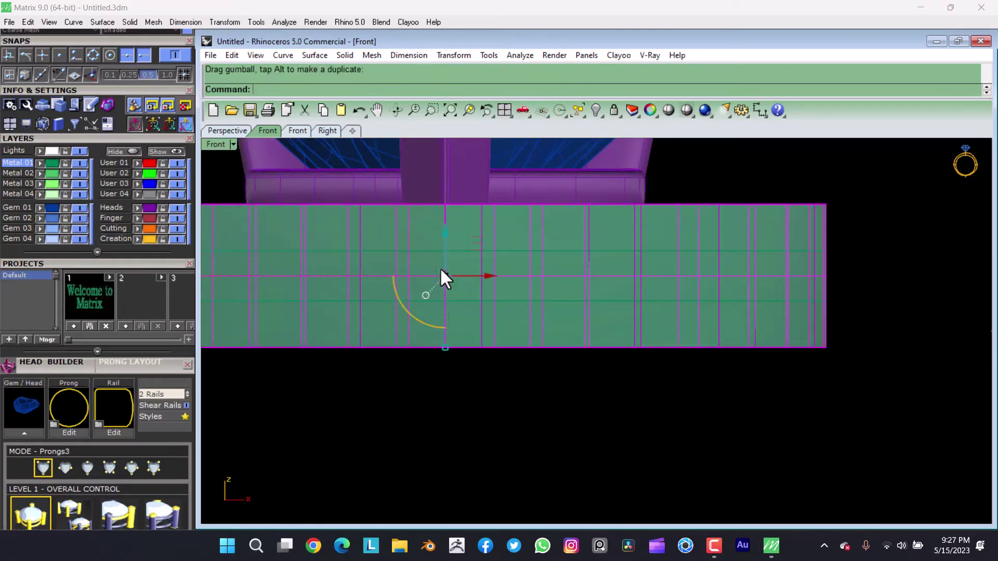
- Turn on the band's control points in the front view
{"action": "scroll", "coordinate": [437, 301], "scroll_direction": "down", "scroll_amount": 2}
{"action": "scroll", "coordinate": [484, 291], "scroll_direction": "down", "scroll_amount": 1}
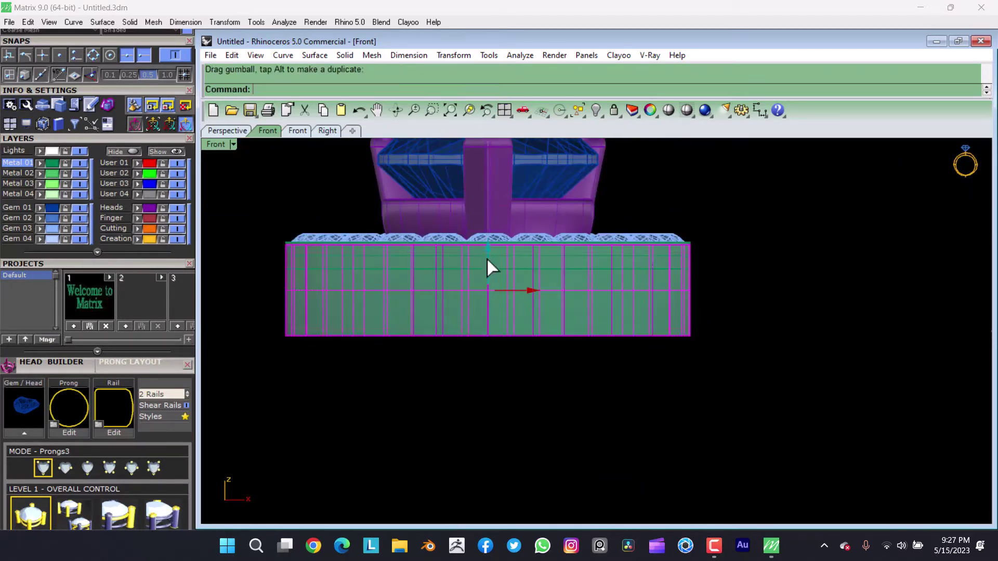
{"action": "key", "text": "alt+r"}
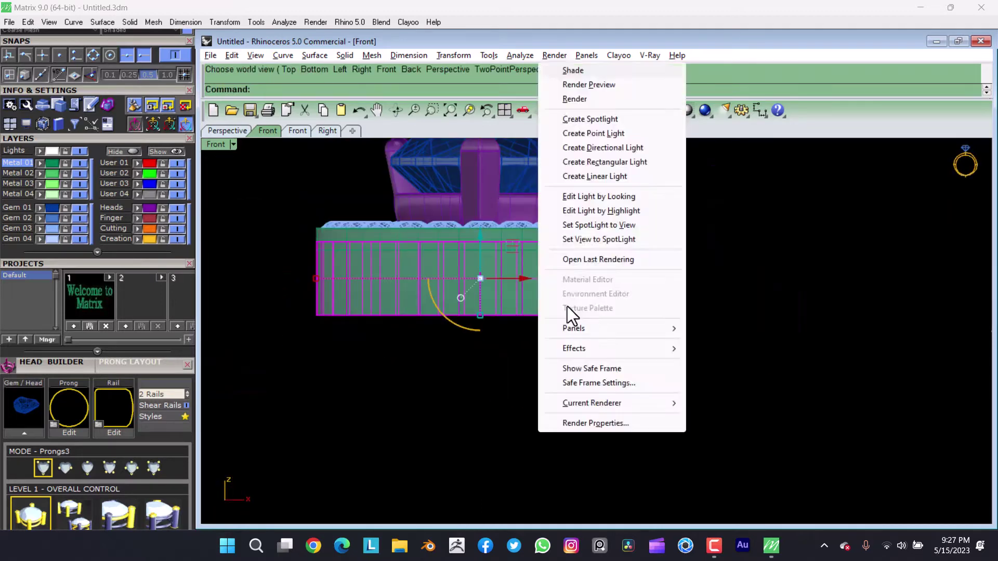
{"action": "key", "text": "Escape"}
{"action": "key", "text": "F10"}
{"action": "scroll", "coordinate": [570, 307], "scroll_direction": "up", "scroll_amount": 2}
- Select the band's lower row of points, try pulling them inward, then undo
{"action": "left_click_drag", "start_coordinate": [228, 259], "coordinate": [909, 368]}
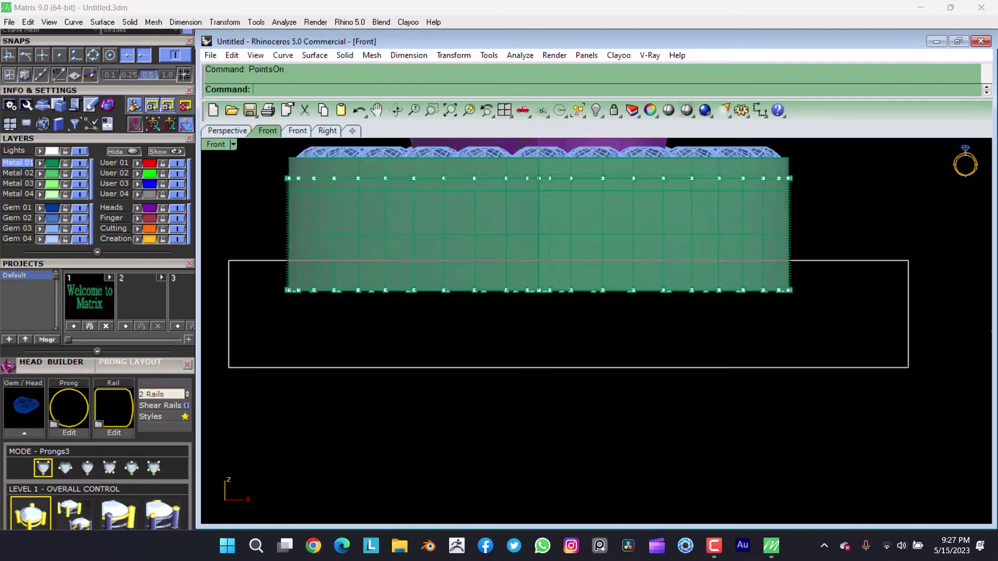
{"action": "right_click_drag", "start_coordinate": [425, 318], "coordinate": [304, 291]}
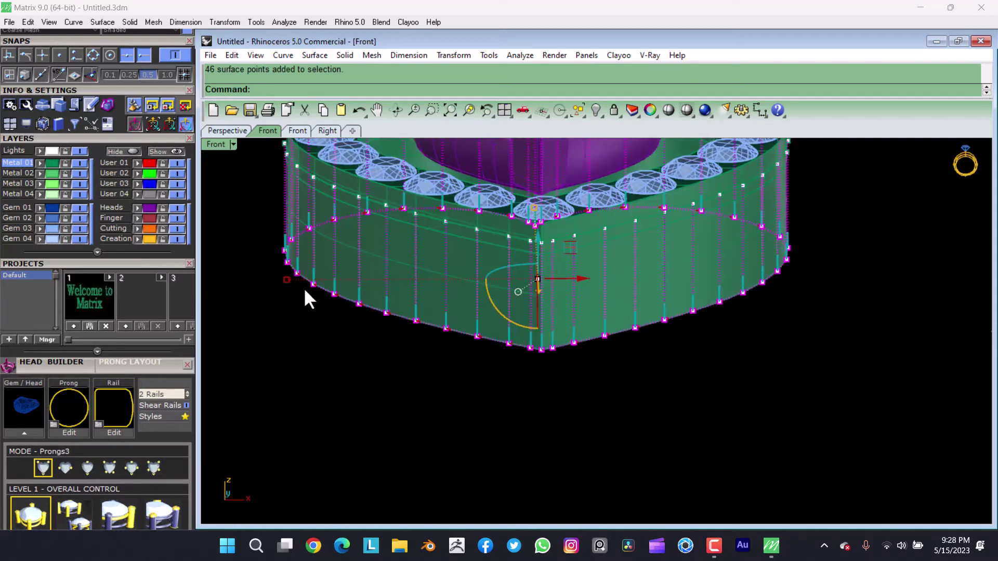
{"action": "left_click_drag", "start_coordinate": [306, 280], "coordinate": [388, 290]}
{"action": "key", "text": "ctrl+z"}
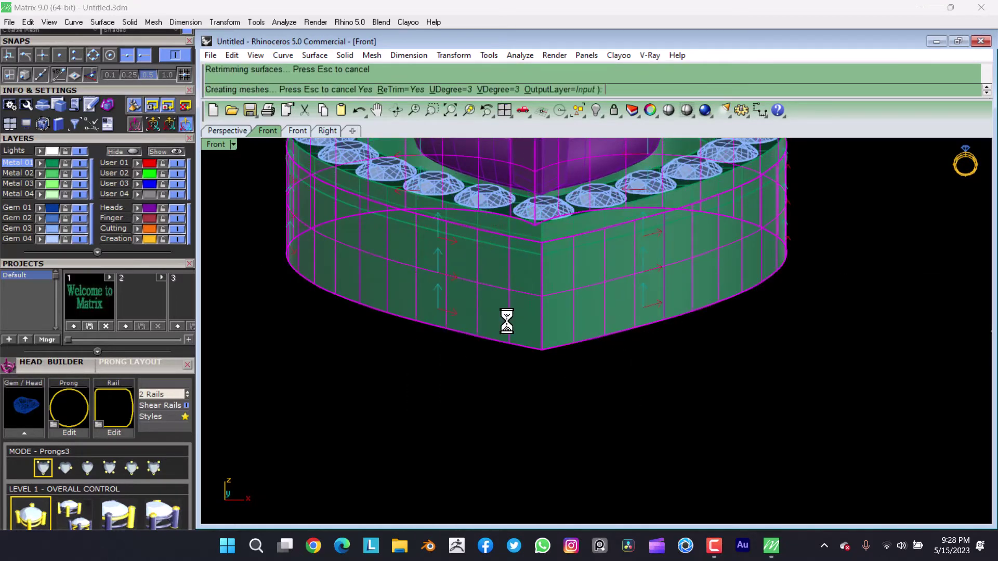
- Reshape the band by moving its bottom points in the right side view
{"action": "key", "text": "ctrl+F3"}
{"action": "key", "text": "ctrl+F2"}
{"action": "scroll", "coordinate": [406, 331], "scroll_direction": "down", "scroll_amount": 4}
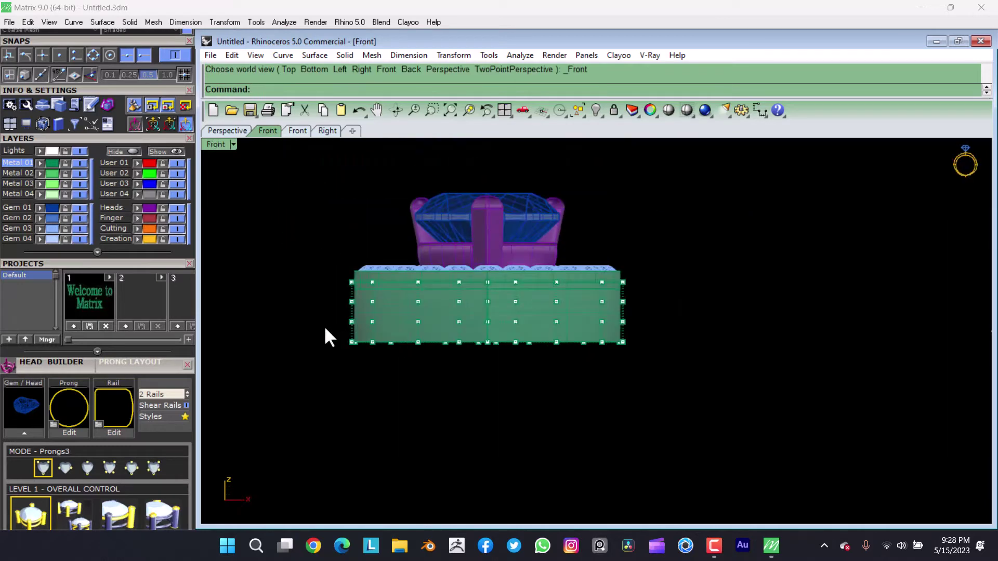
{"action": "scroll", "coordinate": [348, 325], "scroll_direction": "up", "scroll_amount": 3}
{"action": "mouse_move", "coordinate": [412, 379]}
{"action": "right_mouse_down"}
{"action": "mouse_move", "coordinate": [359, 358]}
{"action": "mouse_move", "coordinate": [453, 412]}
{"action": "right_mouse_up"}
{"action": "key", "text": "ctrl+F3"}
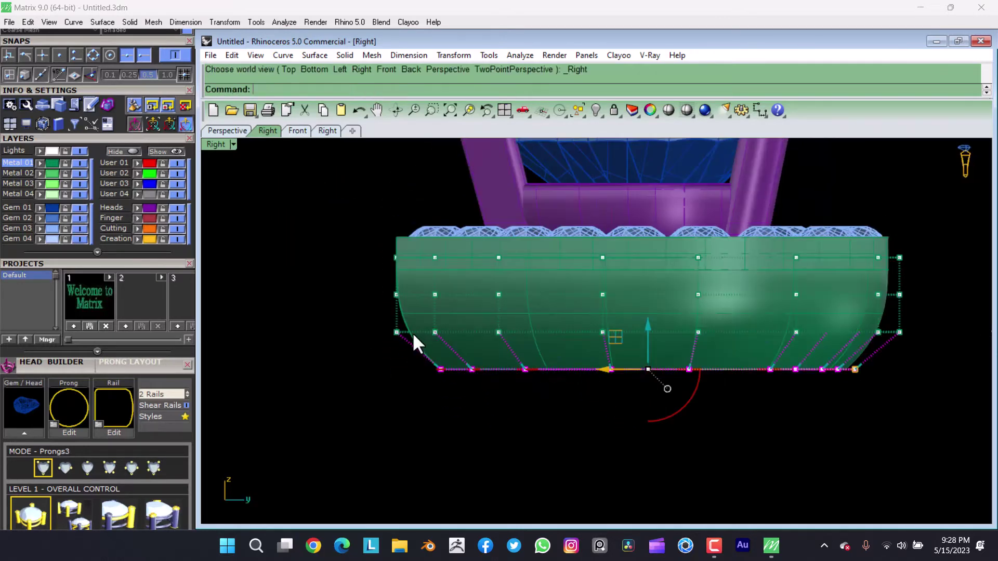
{"action": "scroll", "coordinate": [413, 332], "scroll_direction": "up", "scroll_amount": 1}
{"action": "scroll", "coordinate": [435, 363], "scroll_direction": "down", "scroll_amount": 2}
{"action": "scroll", "coordinate": [491, 379], "scroll_direction": "up", "scroll_amount": 2}
{"action": "scroll", "coordinate": [438, 376], "scroll_direction": "up", "scroll_amount": 1}
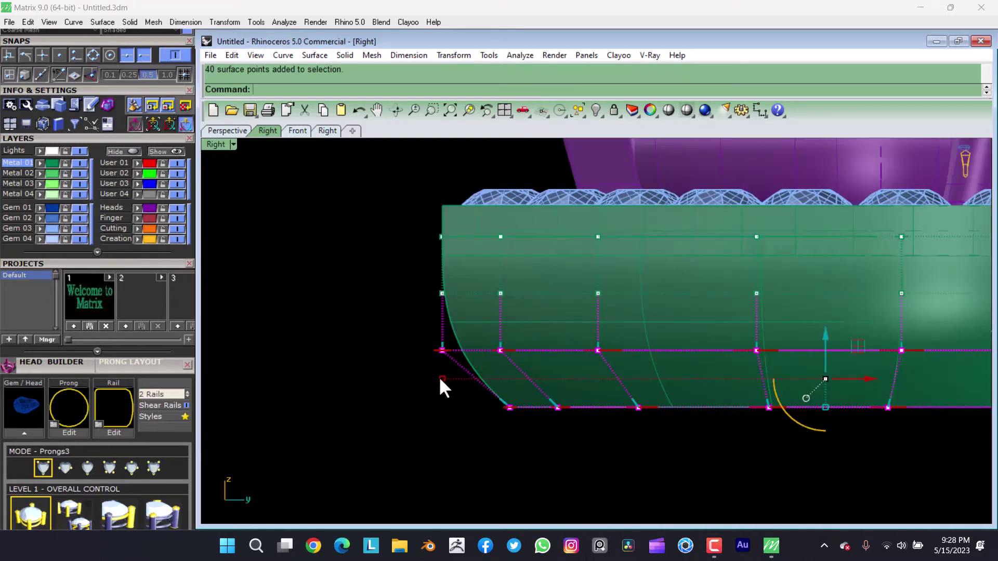
{"action": "left_click_drag", "start_coordinate": [440, 378], "coordinate": [465, 432]}
{"action": "scroll", "coordinate": [372, 346], "scroll_direction": "down", "scroll_amount": 3}
- Select 20 lower-edge points and shift them to round the band's underside
{"action": "left_click_drag", "start_coordinate": [796, 373], "coordinate": [796, 373]}
{"action": "scroll", "coordinate": [362, 343], "scroll_direction": "up", "scroll_amount": 2}
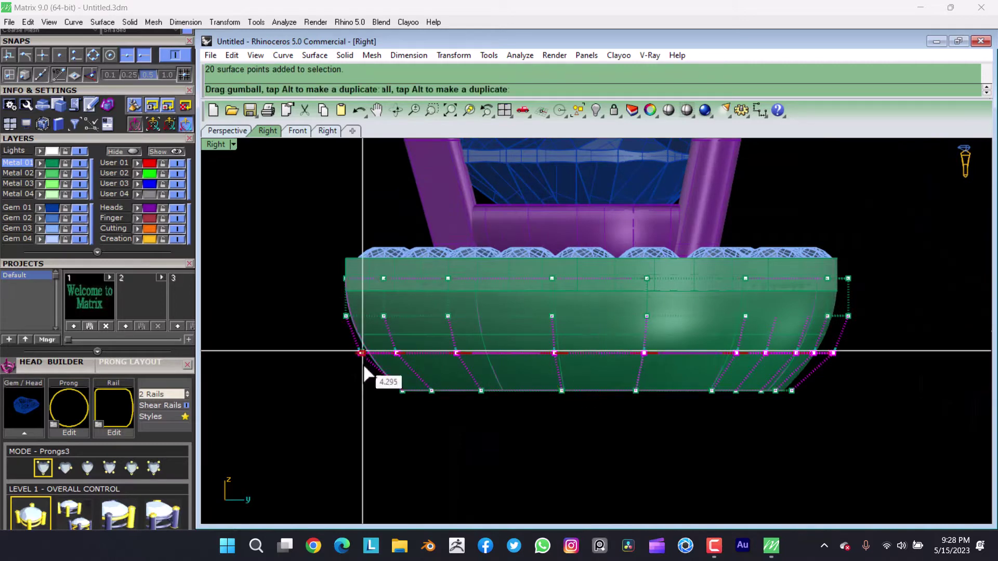
{"action": "scroll", "coordinate": [491, 343], "scroll_direction": "up", "scroll_amount": 2}
{"action": "left_click_drag", "start_coordinate": [270, 295], "coordinate": [269, 312]}
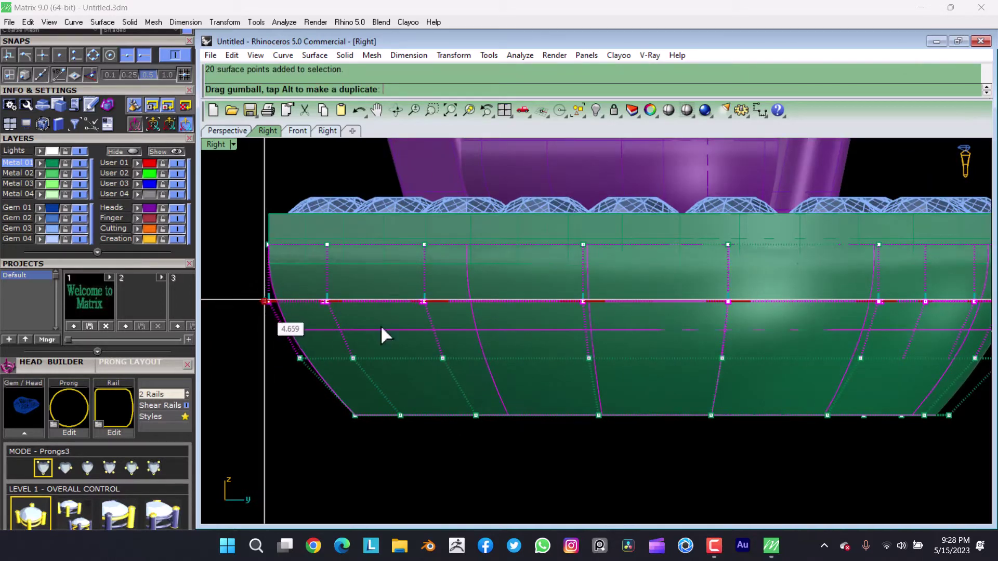
{"action": "scroll", "coordinate": [635, 272], "scroll_direction": "down", "scroll_amount": 5}
{"action": "mouse_move", "coordinate": [635, 271]}
{"action": "right_mouse_down"}
{"action": "mouse_move", "coordinate": [810, 378]}
{"action": "mouse_move", "coordinate": [889, 326]}
{"action": "mouse_move", "coordinate": [899, 265]}
{"action": "mouse_move", "coordinate": [787, 350]}
{"action": "right_mouse_up"}
{"action": "scroll", "coordinate": [787, 349], "scroll_direction": "up", "scroll_amount": 1}
- Offset the band surface into a solid 0.6 deep and return to the Top view
{"action": "left_click", "coordinate": [787, 349]}
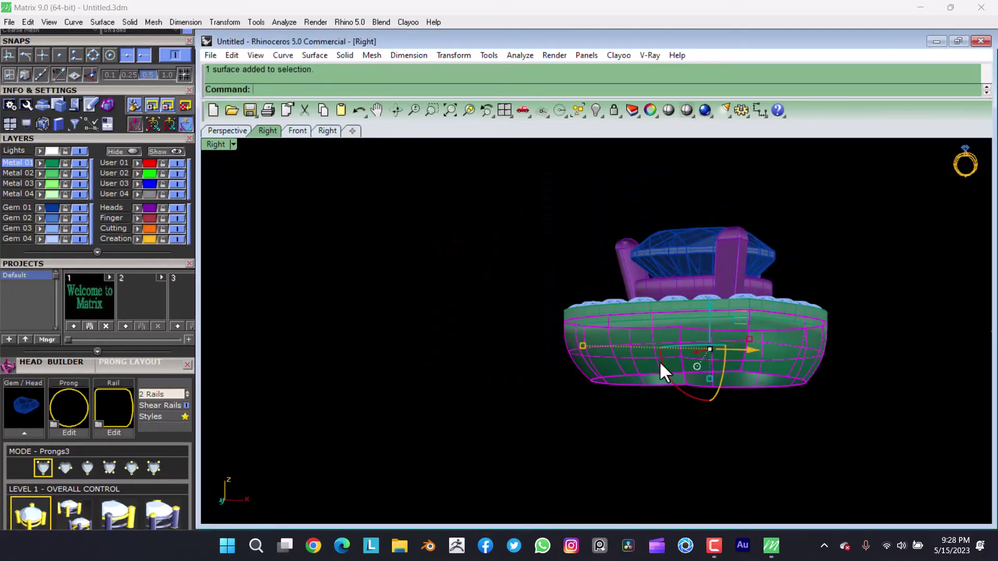
{"action": "key", "text": "alt+e"}
{"action": "key", "text": "Escape"}
{"action": "type", "text": "6"}
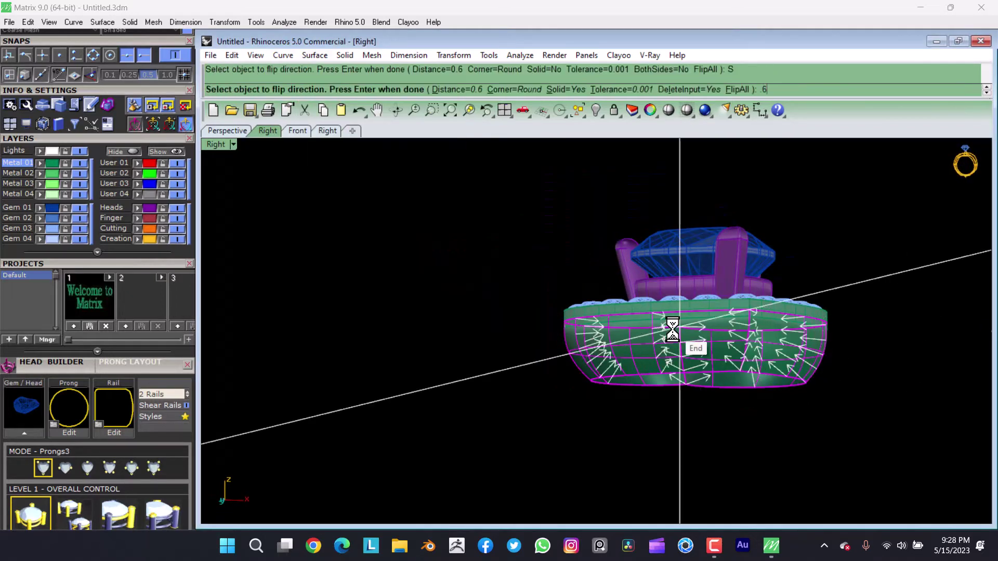
{"action": "key", "text": "Return"}
{"action": "key", "text": "ctrl+F3"}
{"action": "key", "text": "ctrl+F1"}
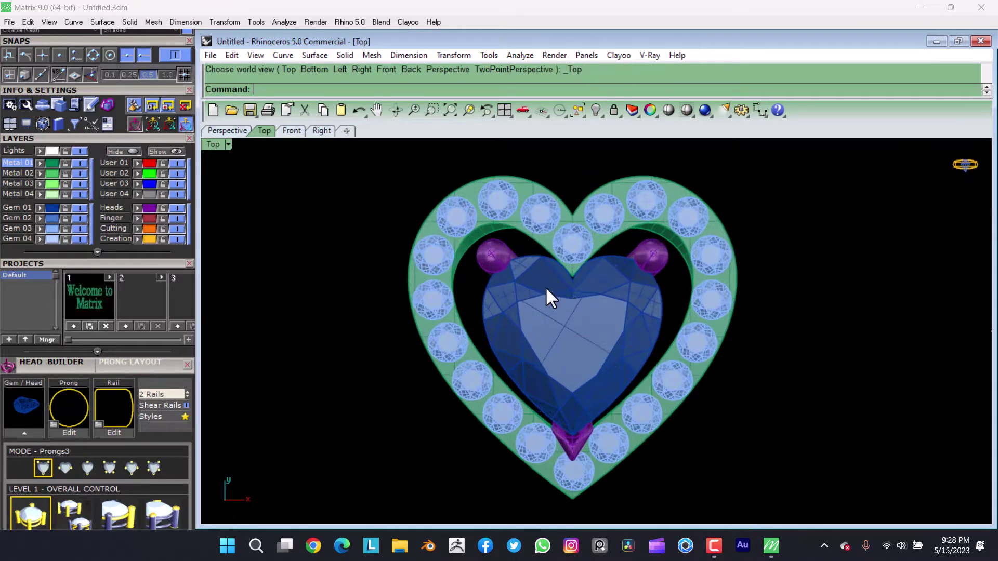
{"action": "scroll", "coordinate": [545, 286], "scroll_direction": "up", "scroll_amount": 5}
{"action": "key", "text": "alt+c"}
{"action": "key", "text": "Escape"}
{"action": "scroll", "coordinate": [575, 261], "scroll_direction": "down", "scroll_amount": 4}
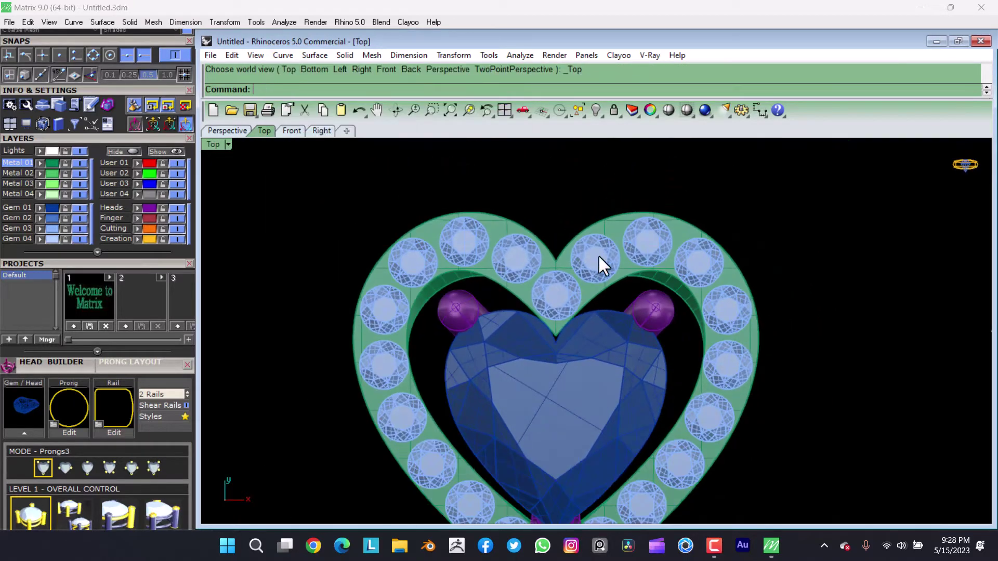
{"action": "left_click", "coordinate": [598, 257]}
{"action": "right_click", "coordinate": [597, 254]}
{"action": "scroll", "coordinate": [572, 263], "scroll_direction": "up", "scroll_amount": 2}
{"action": "scroll", "coordinate": [523, 283], "scroll_direction": "up", "scroll_amount": 2}
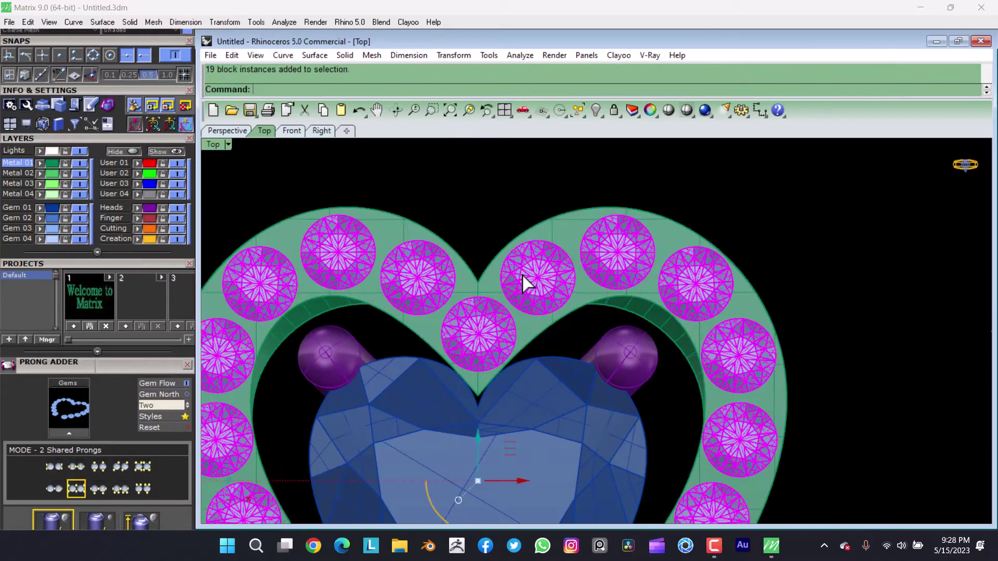
{"action": "right_click", "coordinate": [524, 283]}
{"action": "scroll", "coordinate": [113, 329], "scroll_direction": "down", "scroll_amount": 3}
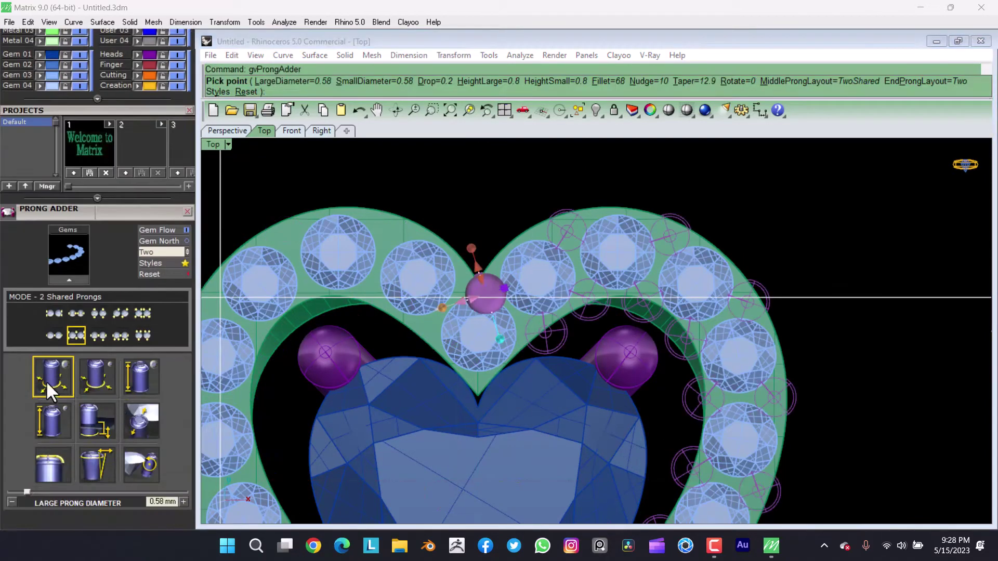
{"action": "left_click", "coordinate": [103, 384]}
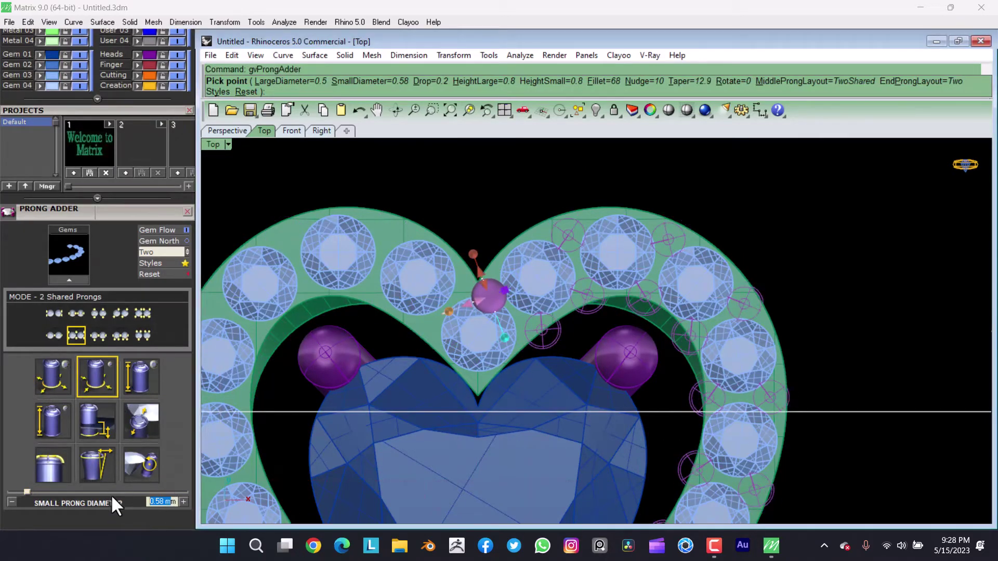
{"action": "double_click", "coordinate": [156, 502]}
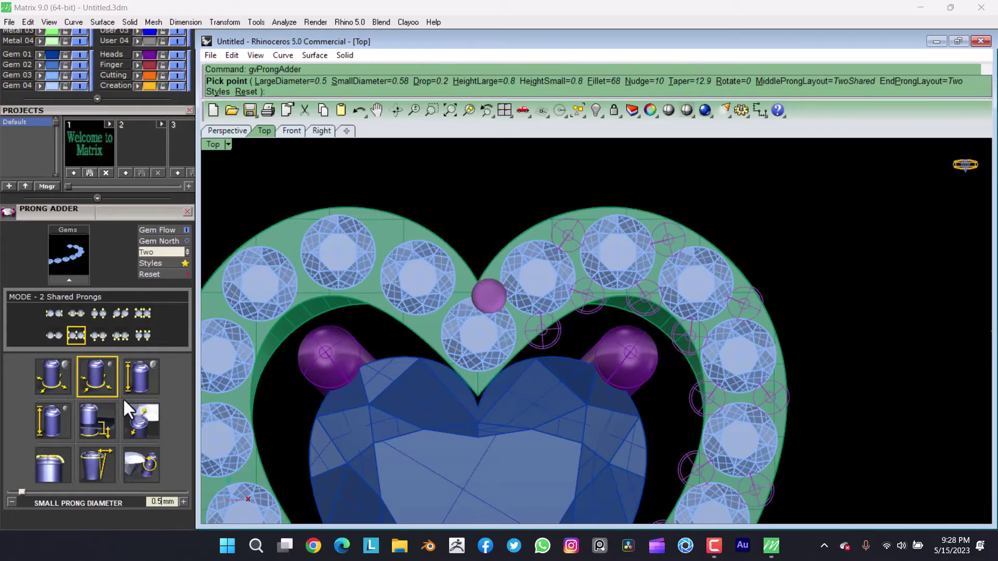
{"action": "type", "text": "0.55"}
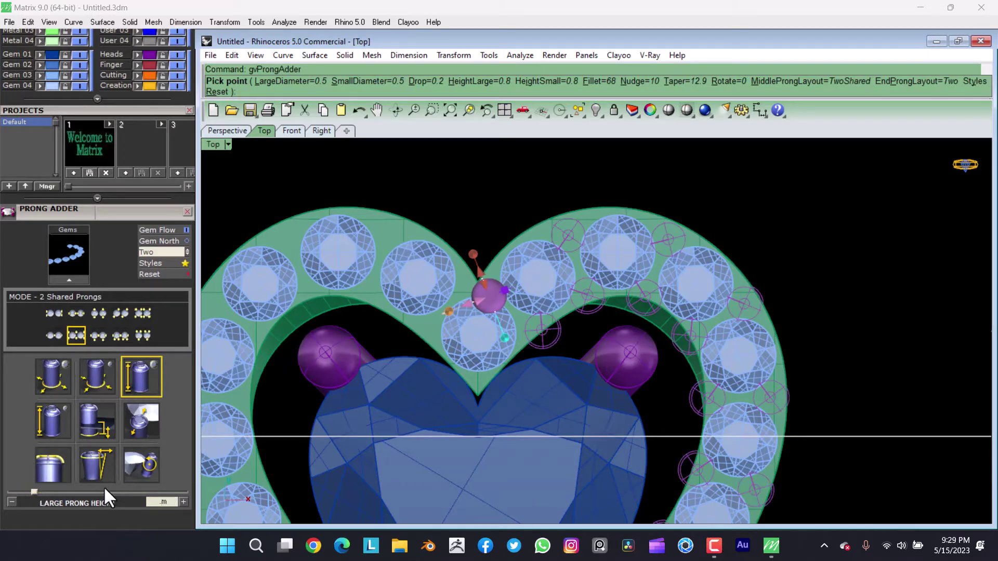
{"action": "left_click", "coordinate": [52, 421]}
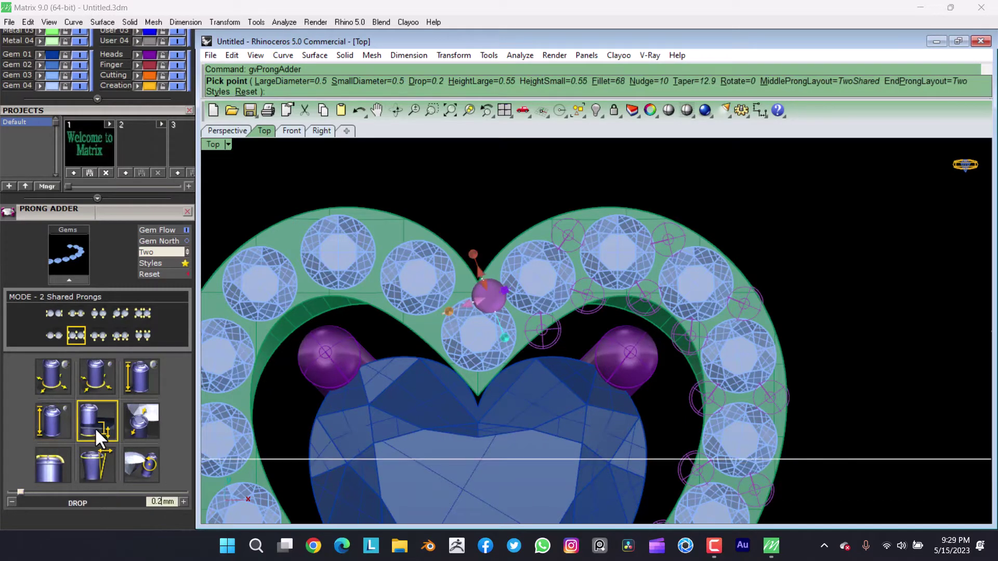
{"action": "type", "text": "30"}
{"action": "left_click", "coordinate": [45, 464]}
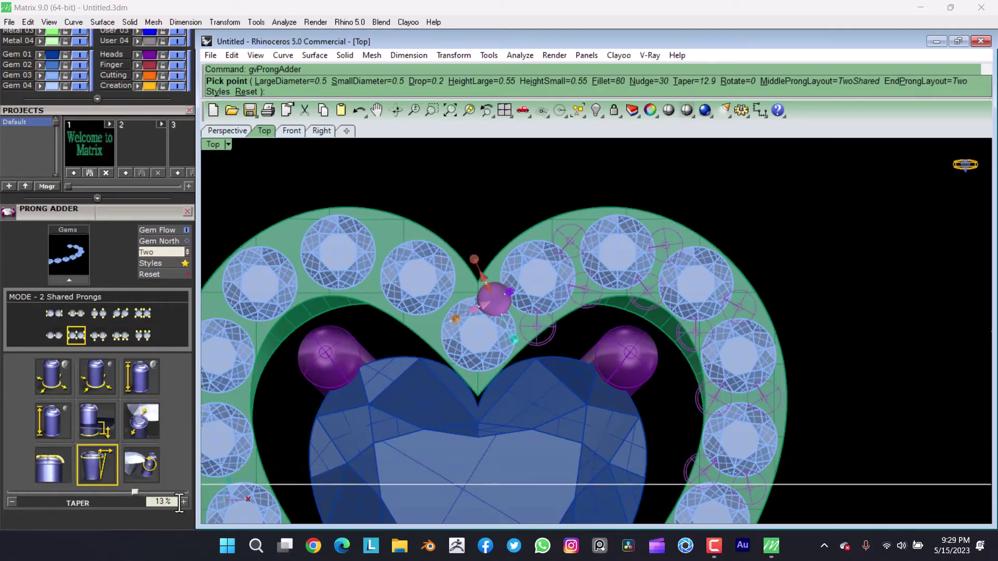
{"action": "key", "text": "Return"}
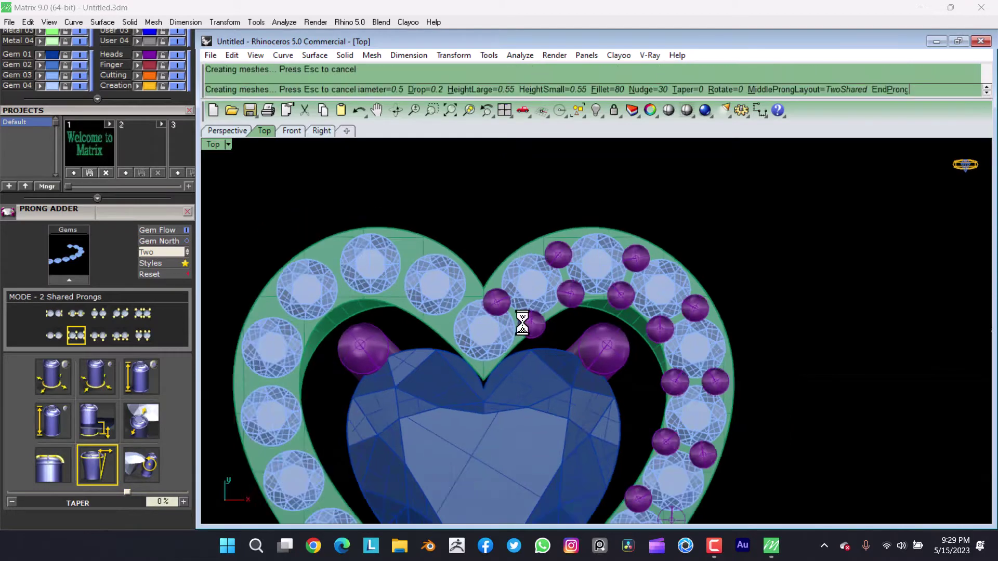
{"action": "scroll", "coordinate": [526, 338], "scroll_direction": "down", "scroll_amount": 5}
{"action": "scroll", "coordinate": [513, 295], "scroll_direction": "up", "scroll_amount": 3}
{"action": "scroll", "coordinate": [535, 255], "scroll_direction": "up", "scroll_amount": 2}
{"action": "scroll", "coordinate": [460, 271], "scroll_direction": "up", "scroll_amount": 3}
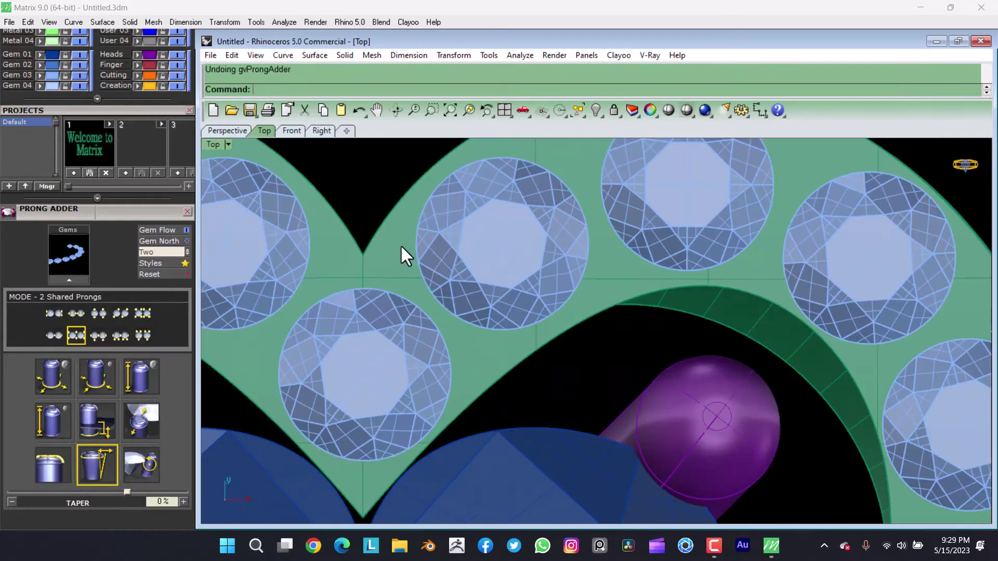
{"action": "left_click", "coordinate": [386, 248]}
- Start Prong on Surface with prong height 0.6 and diameter 0.5
{"action": "key", "text": "F6"}
{"action": "left_click", "coordinate": [413, 295]}
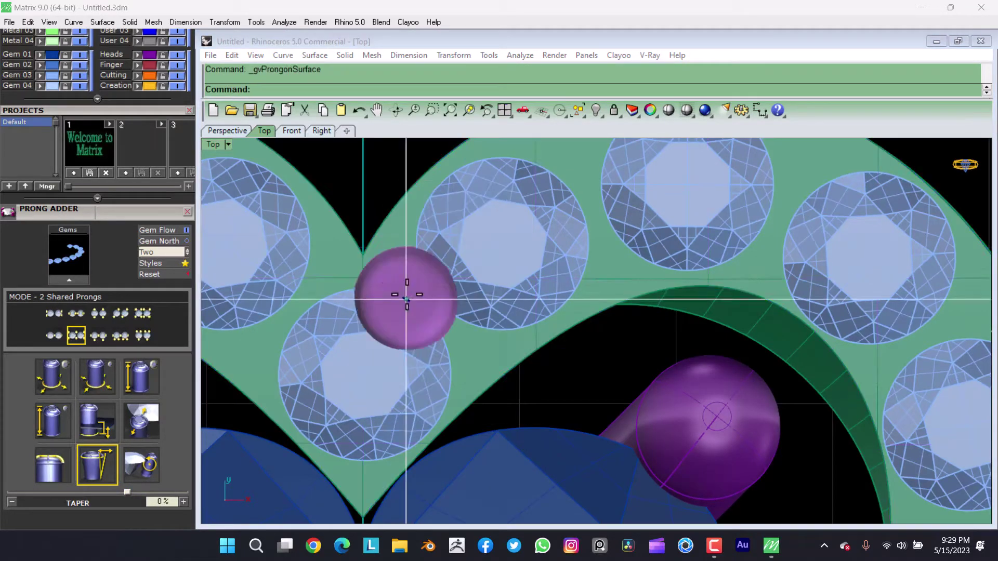
{"action": "left_click", "coordinate": [452, 90]}
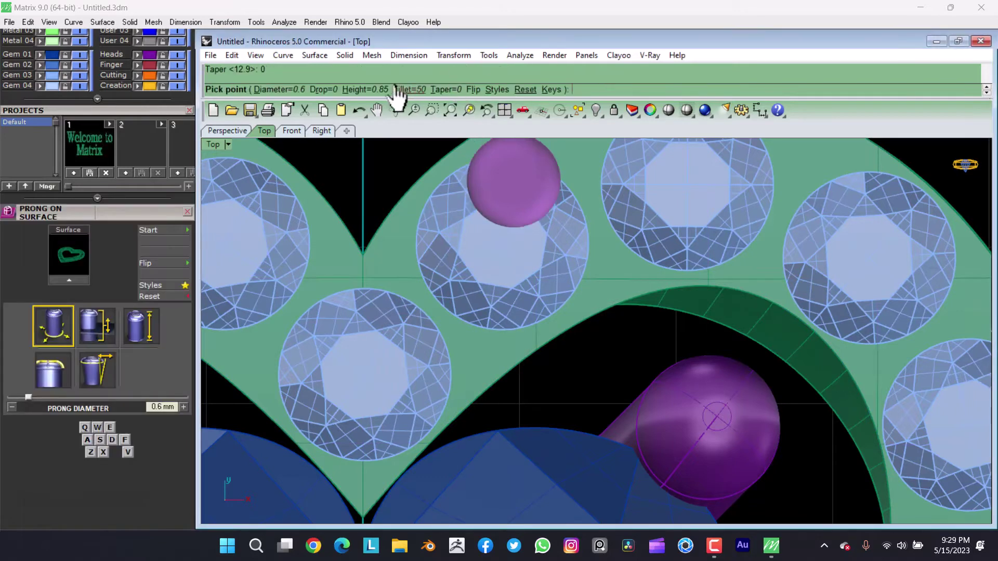
{"action": "type", "text": "8"}
{"action": "key", "text": "Return"}
{"action": "type", "text": ".6"}
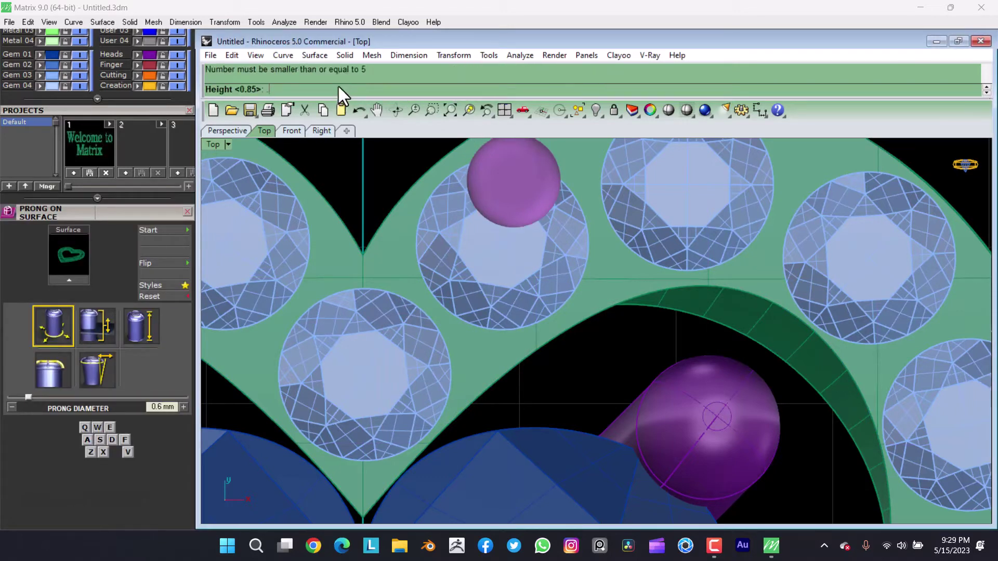
{"action": "key", "text": "Return"}
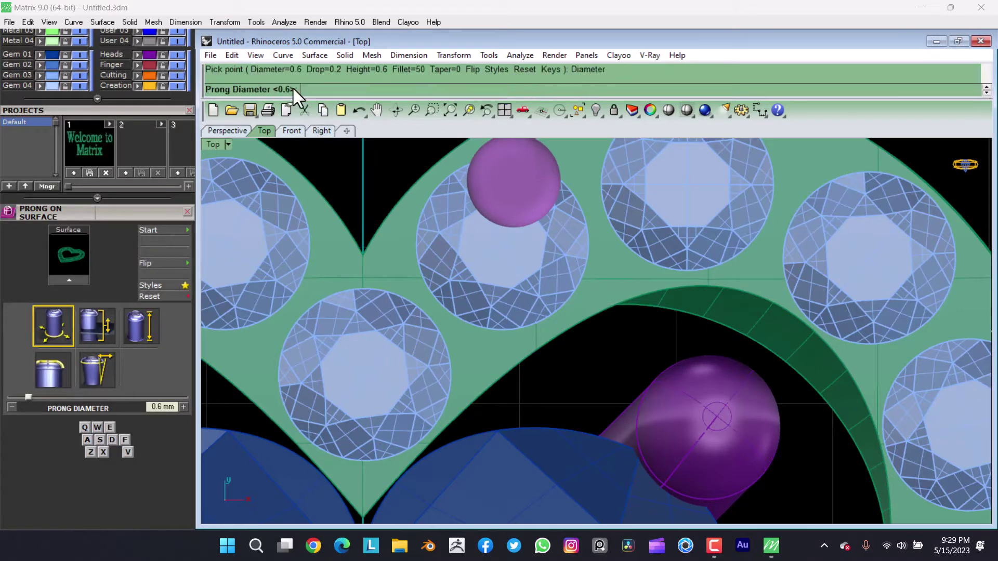
{"action": "type", "text": ".5"}
{"action": "key", "text": "Return"}
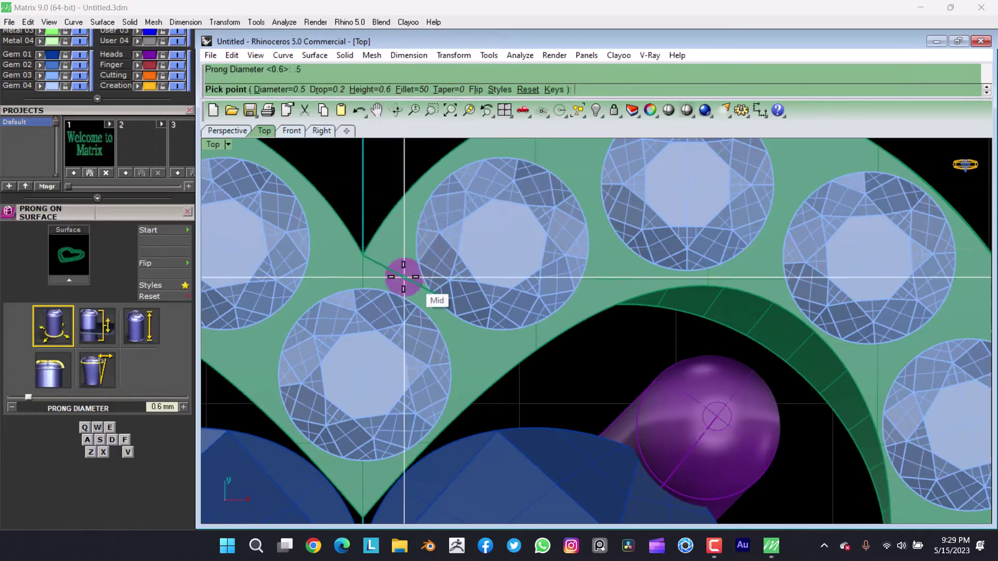
- Place prongs between the halo gems along the upper right side of the heart
{"action": "scroll", "coordinate": [145, 107], "scroll_direction": "up", "scroll_amount": 3}
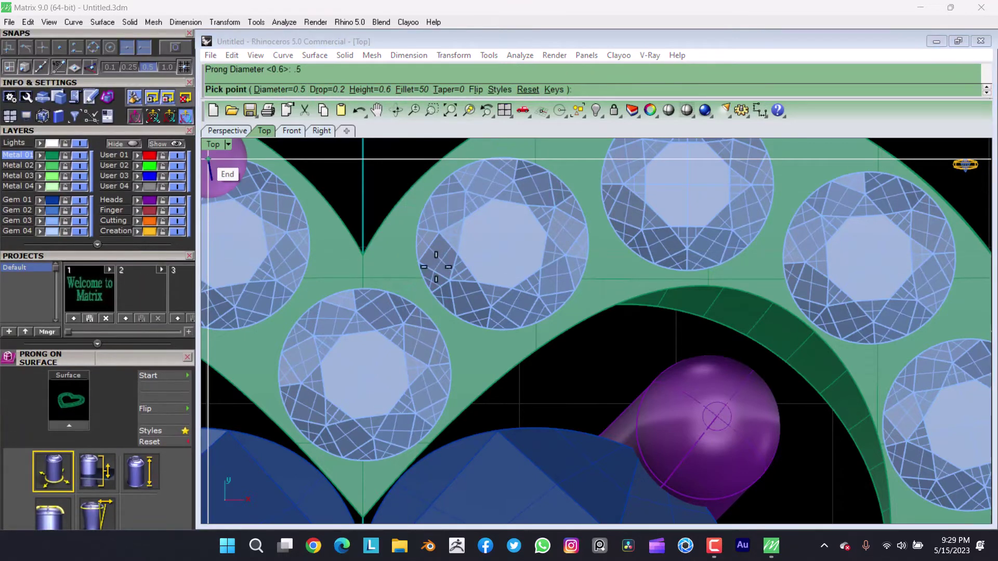
{"action": "scroll", "coordinate": [389, 263], "scroll_direction": "up", "scroll_amount": 2}
{"action": "scroll", "coordinate": [423, 259], "scroll_direction": "up", "scroll_amount": 2}
{"action": "scroll", "coordinate": [439, 260], "scroll_direction": "up", "scroll_amount": 2}
{"action": "scroll", "coordinate": [433, 269], "scroll_direction": "up", "scroll_amount": 1}
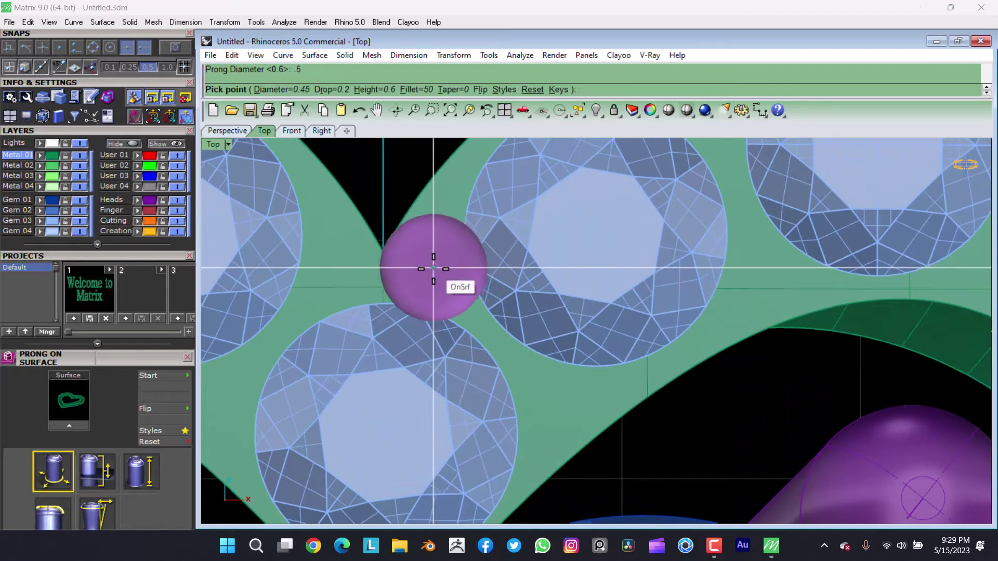
{"action": "left_click", "coordinate": [433, 268]}
{"action": "left_click", "coordinate": [528, 379]}
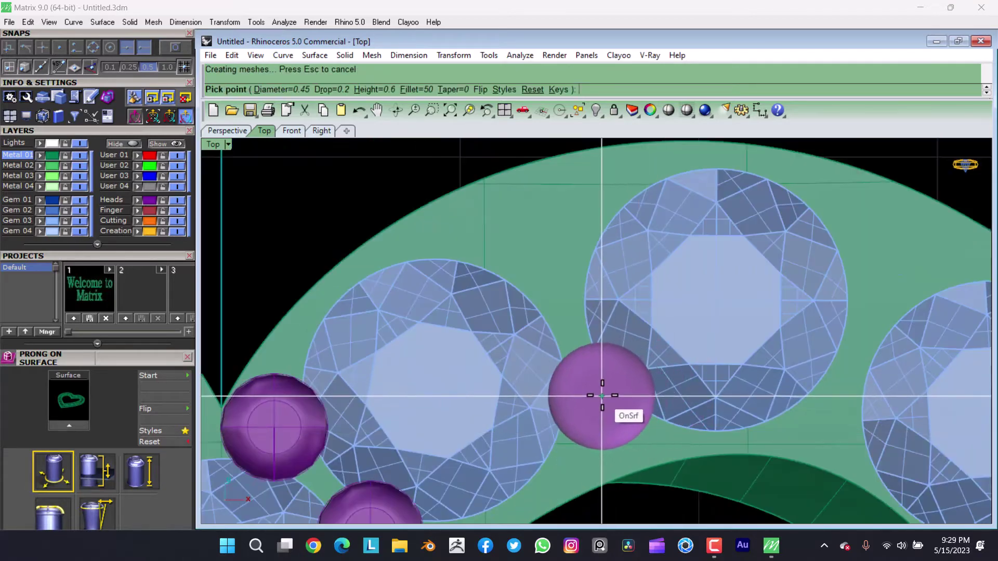
{"action": "left_click", "coordinate": [602, 395]}
{"action": "left_click", "coordinate": [546, 252]}
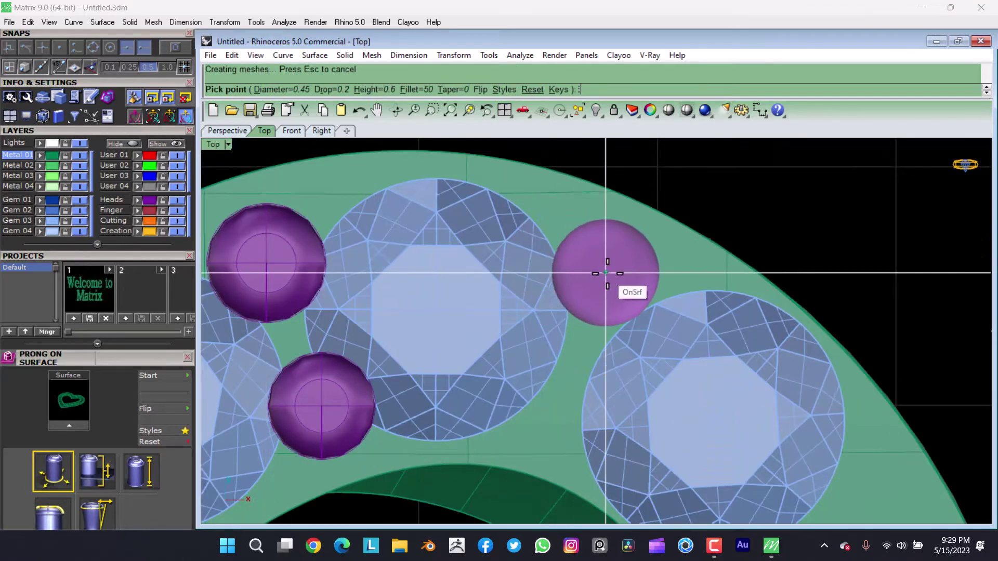
{"action": "left_click", "coordinate": [606, 273]}
{"action": "left_click", "coordinate": [548, 424]}
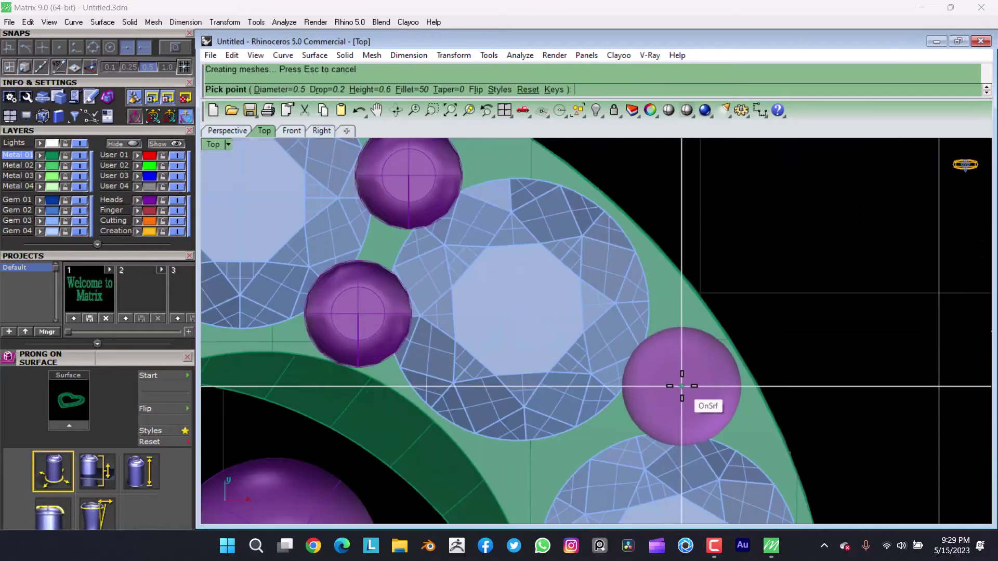
{"action": "left_click", "coordinate": [681, 386]}
{"action": "left_click", "coordinate": [545, 368]}
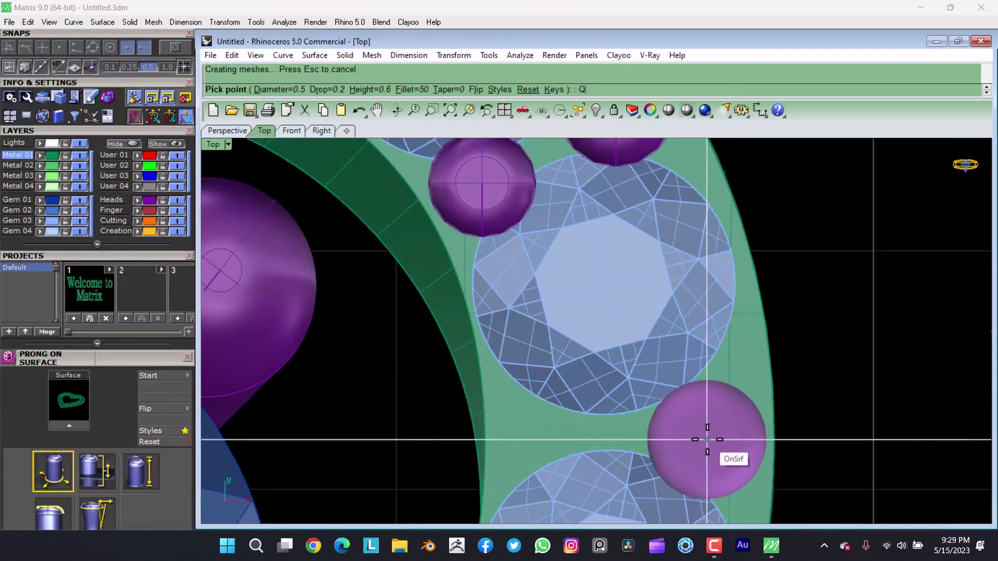
{"action": "left_click", "coordinate": [707, 440]}
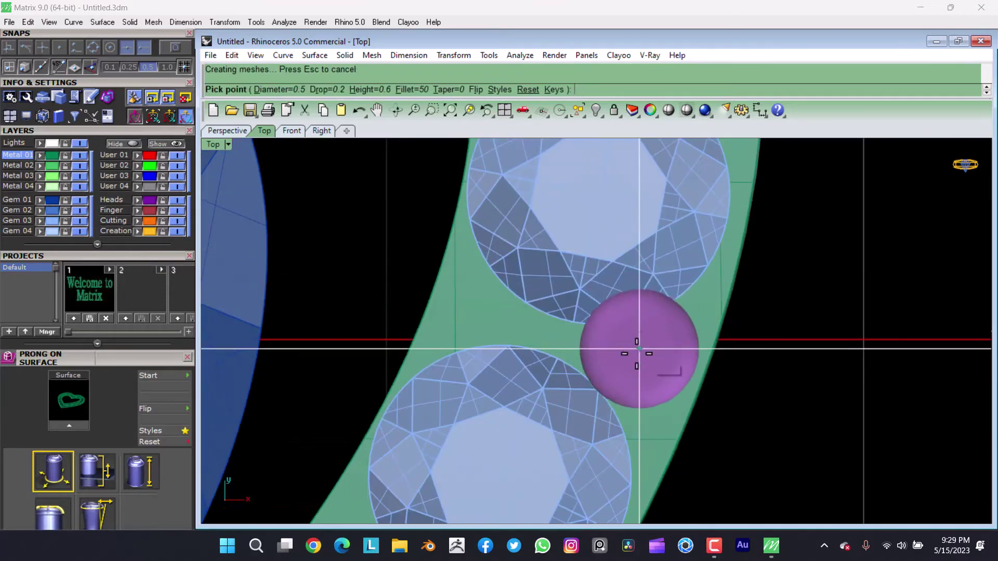
{"action": "left_click", "coordinate": [636, 348]}
{"action": "scroll", "coordinate": [520, 294], "scroll_direction": "down", "scroll_amount": 4}
{"action": "scroll", "coordinate": [541, 318], "scroll_direction": "up", "scroll_amount": 2}
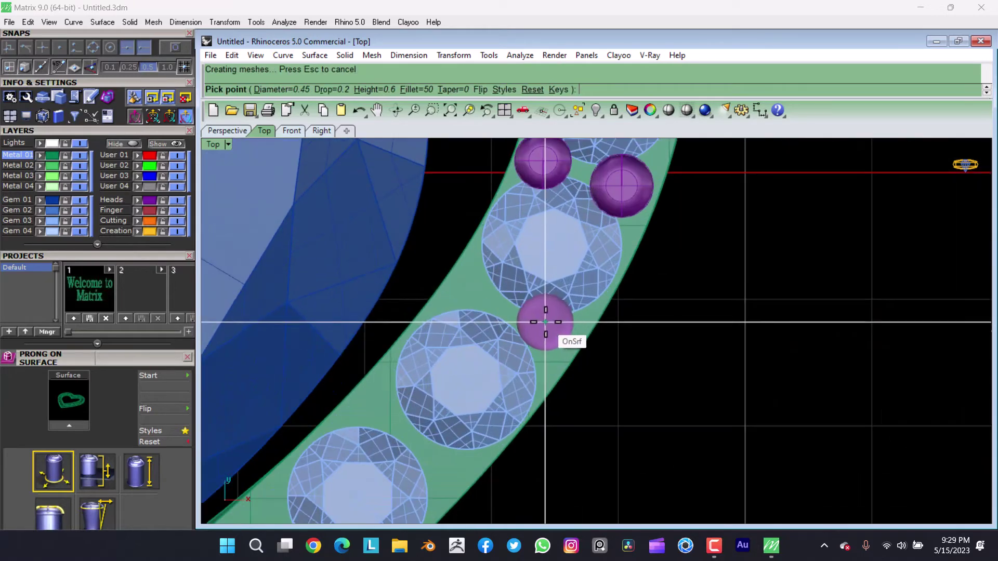
{"action": "scroll", "coordinate": [541, 338], "scroll_direction": "up", "scroll_amount": 4}
- Continue placing prongs down the right side to the heart's bottom tip, then finish
{"action": "left_click", "coordinate": [542, 342]}
{"action": "left_click", "coordinate": [377, 237]}
{"action": "scroll", "coordinate": [423, 412], "scroll_direction": "down", "scroll_amount": 3}
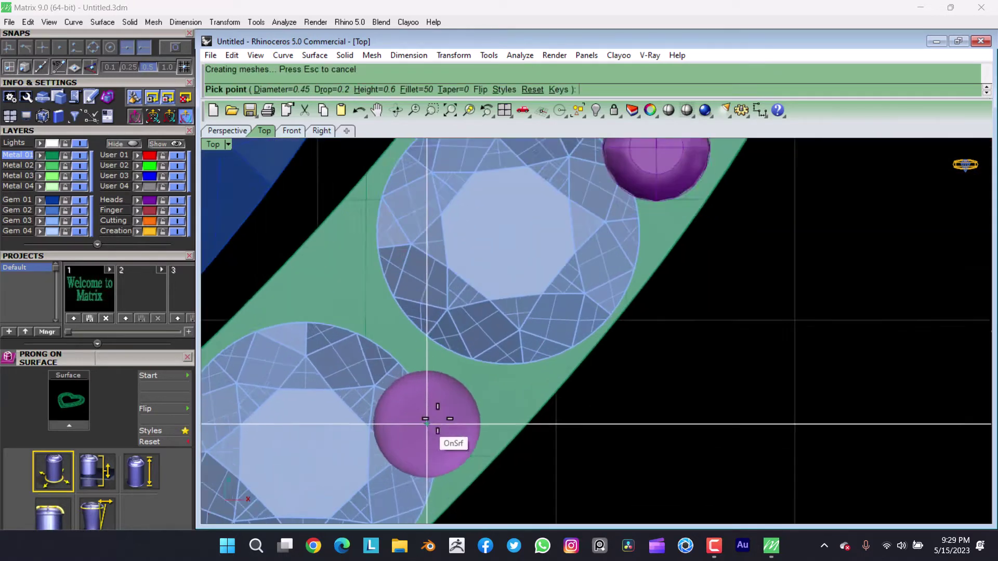
{"action": "scroll", "coordinate": [457, 397], "scroll_direction": "up", "scroll_amount": 3}
{"action": "left_click", "coordinate": [460, 395]}
{"action": "left_click", "coordinate": [321, 262]}
{"action": "scroll", "coordinate": [472, 256], "scroll_direction": "down", "scroll_amount": 2}
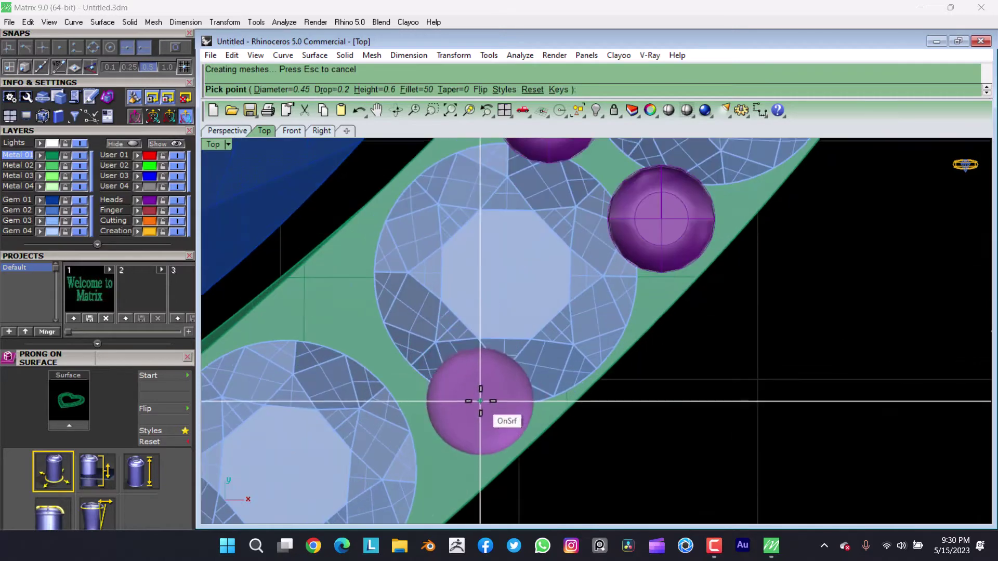
{"action": "left_click", "coordinate": [438, 435]}
{"action": "left_click", "coordinate": [362, 320]}
{"action": "scroll", "coordinate": [362, 320], "scroll_direction": "down", "scroll_amount": 2}
{"action": "scroll", "coordinate": [517, 250], "scroll_direction": "up", "scroll_amount": 3}
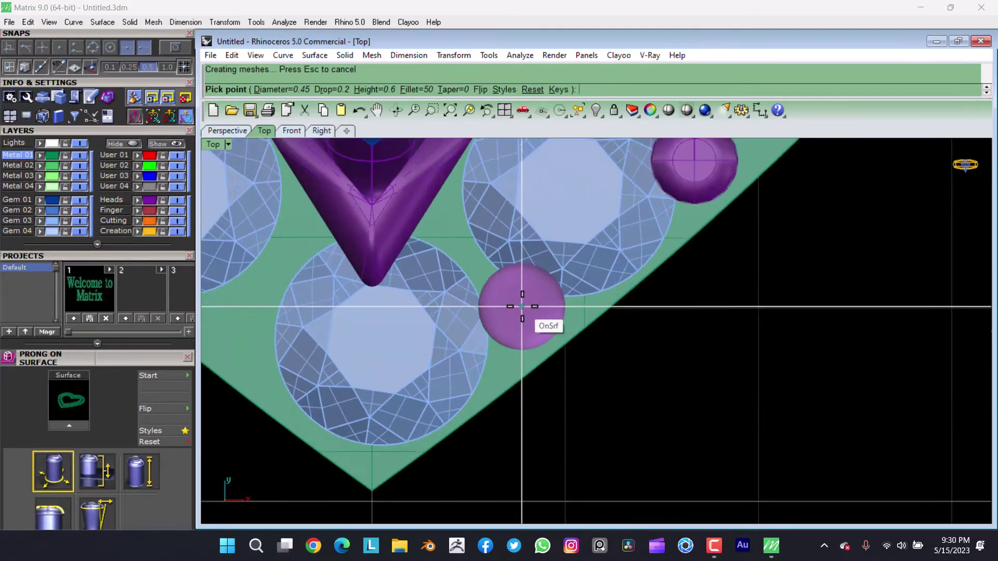
{"action": "left_click", "coordinate": [512, 305]}
{"action": "scroll", "coordinate": [473, 297], "scroll_direction": "down", "scroll_amount": 1}
{"action": "scroll", "coordinate": [472, 297], "scroll_direction": "up", "scroll_amount": 1}
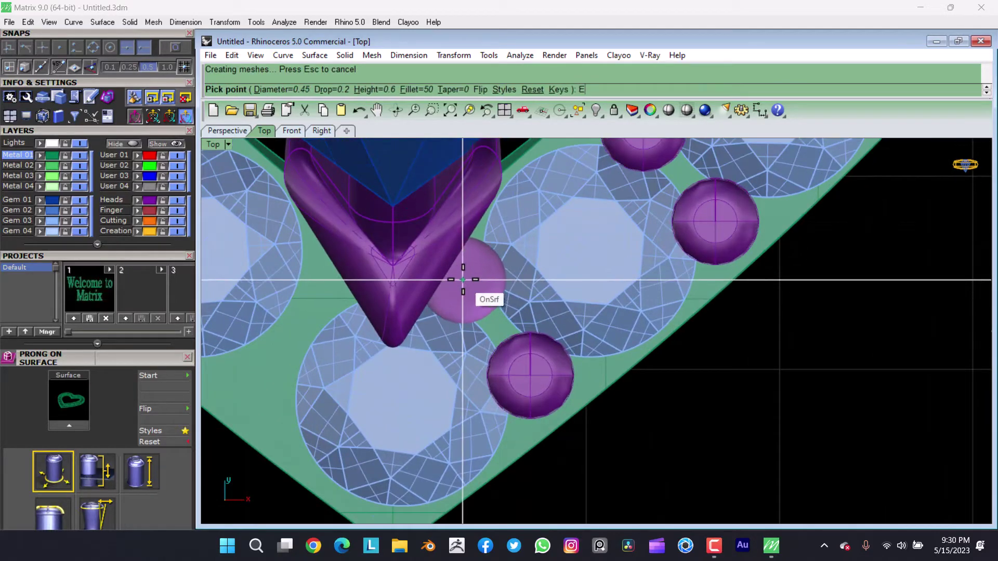
{"action": "scroll", "coordinate": [408, 401], "scroll_direction": "down", "scroll_amount": 2}
{"action": "left_click", "coordinate": [408, 401]}
{"action": "key", "text": "Return"}
{"action": "scroll", "coordinate": [467, 430], "scroll_direction": "down", "scroll_amount": 3}
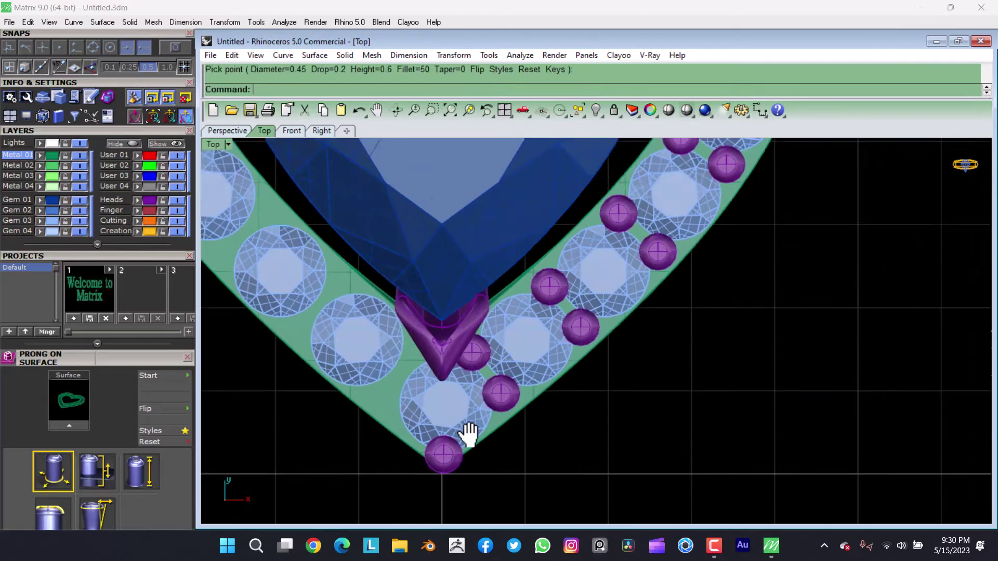
{"action": "left_click", "coordinate": [450, 236]}
- Nudge the heart gem into place with the gumball and check it in a tilted view
{"action": "right_click_drag", "start_coordinate": [450, 235], "coordinate": [444, 254]}
{"action": "scroll", "coordinate": [444, 255], "scroll_direction": "up", "scroll_amount": 1}
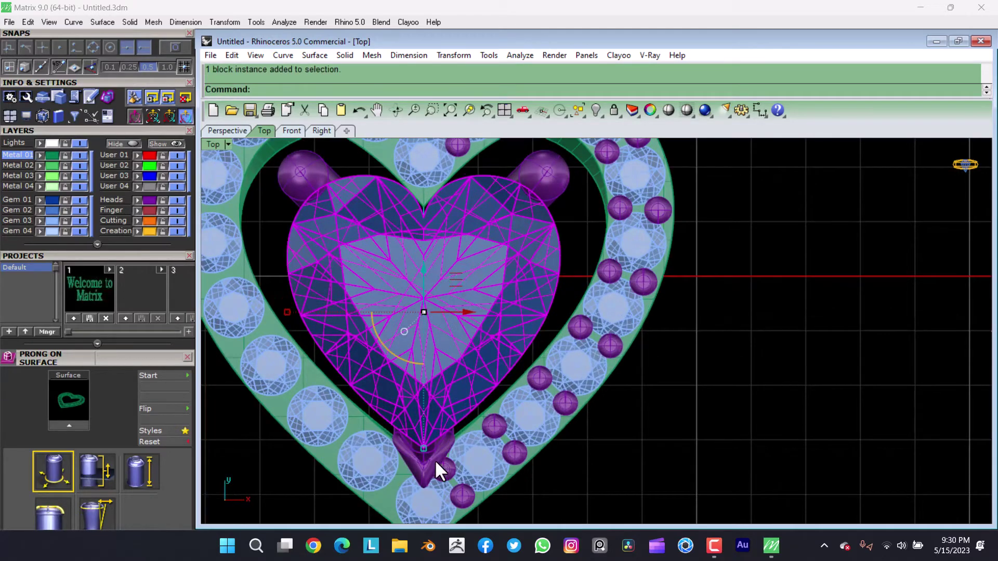
{"action": "left_click_drag", "start_coordinate": [422, 270], "coordinate": [433, 264]}
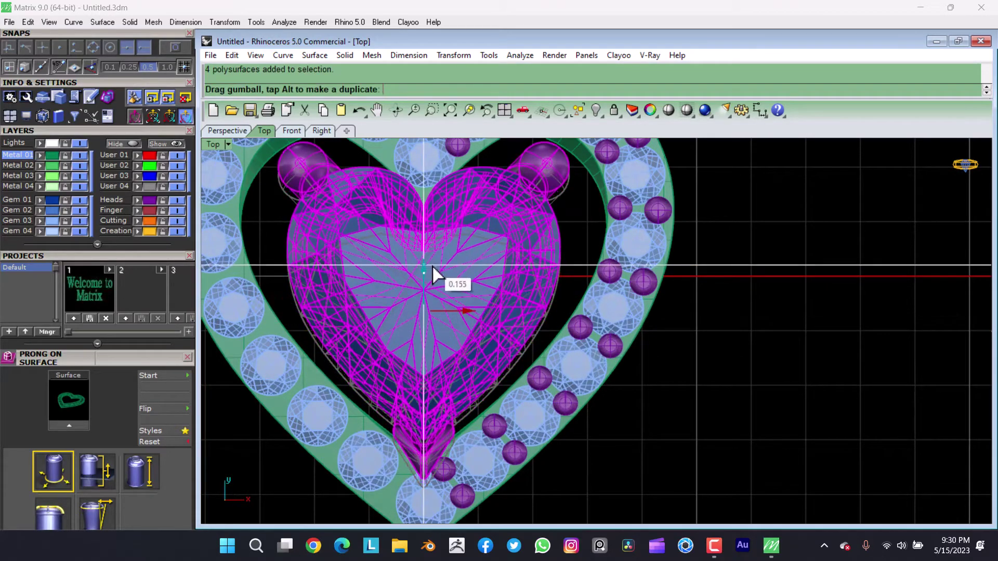
{"action": "key", "text": "Escape"}
{"action": "scroll", "coordinate": [458, 341], "scroll_direction": "down", "scroll_amount": 4}
{"action": "right_click_drag", "start_coordinate": [458, 341], "coordinate": [526, 357], "text": "ctrl+shift"}
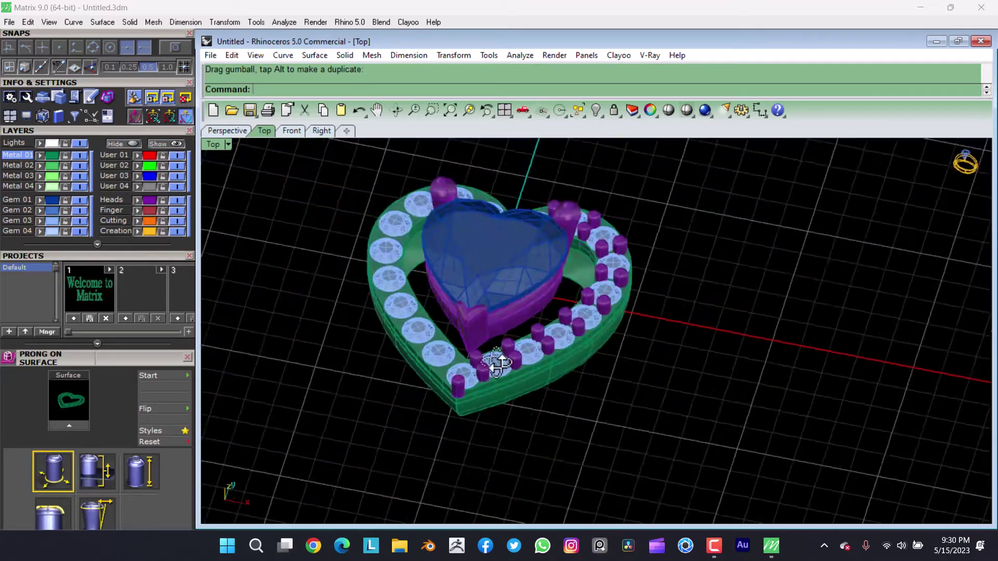
{"action": "scroll", "coordinate": [447, 231], "scroll_direction": "up", "scroll_amount": 5}
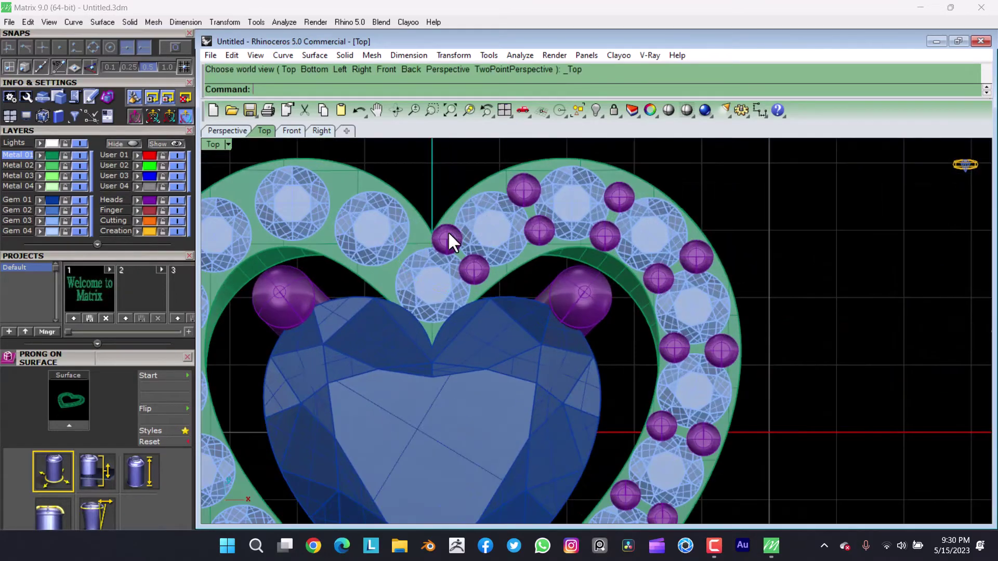
- Reposition the prong at the halo's top notch and inspect the prongs in a tilted view
{"action": "left_click", "coordinate": [160, 204]}
{"action": "key", "text": "Escape"}
{"action": "scroll", "coordinate": [419, 280], "scroll_direction": "up", "scroll_amount": 3}
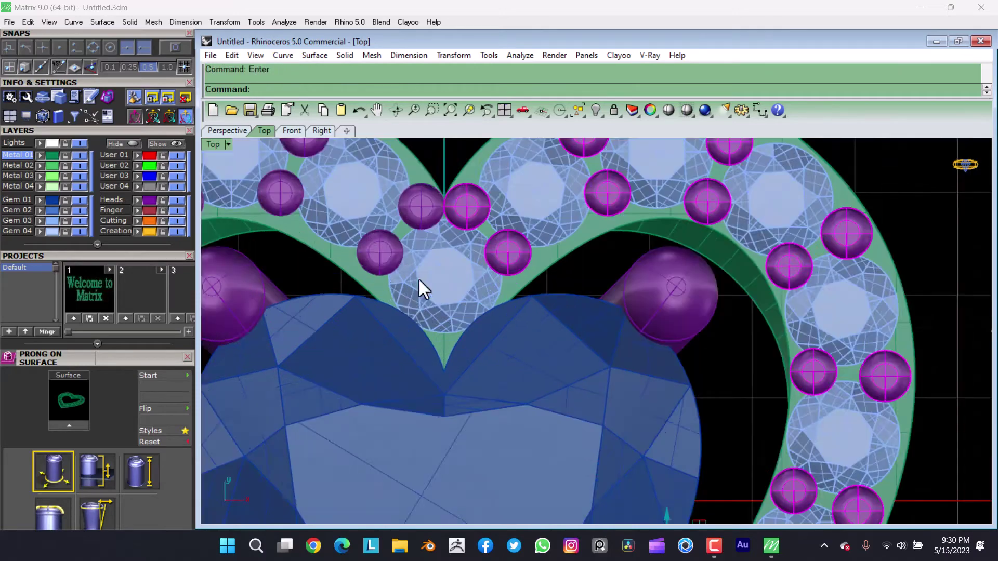
{"action": "scroll", "coordinate": [478, 275], "scroll_direction": "up", "scroll_amount": 3}
{"action": "left_click", "coordinate": [459, 274]}
{"action": "scroll", "coordinate": [463, 281], "scroll_direction": "up", "scroll_amount": 2}
{"action": "scroll", "coordinate": [412, 292], "scroll_direction": "up", "scroll_amount": 2}
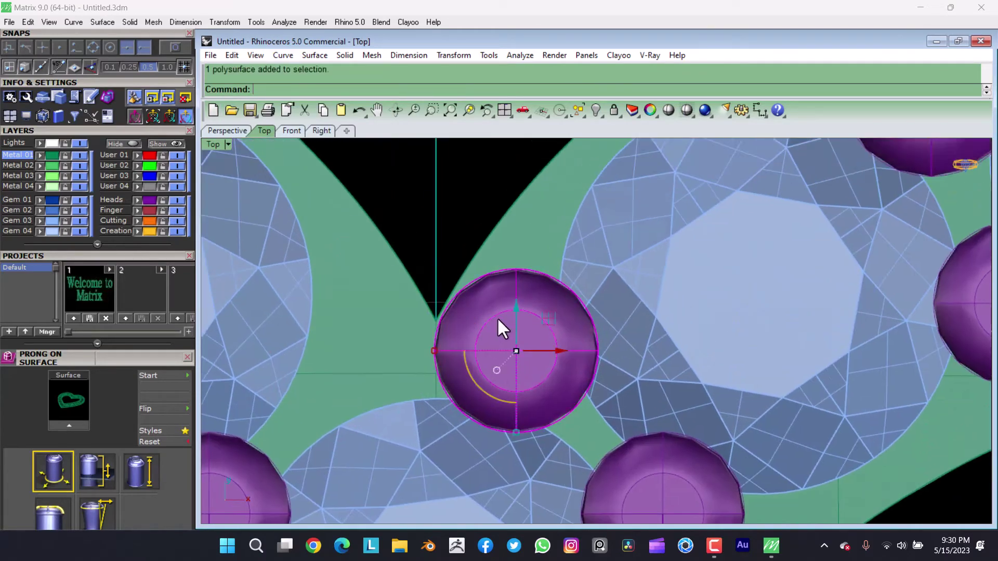
{"action": "scroll", "coordinate": [499, 325], "scroll_direction": "up", "scroll_amount": 2}
{"action": "key", "text": "Return"}
{"action": "scroll", "coordinate": [437, 298], "scroll_direction": "down", "scroll_amount": 5}
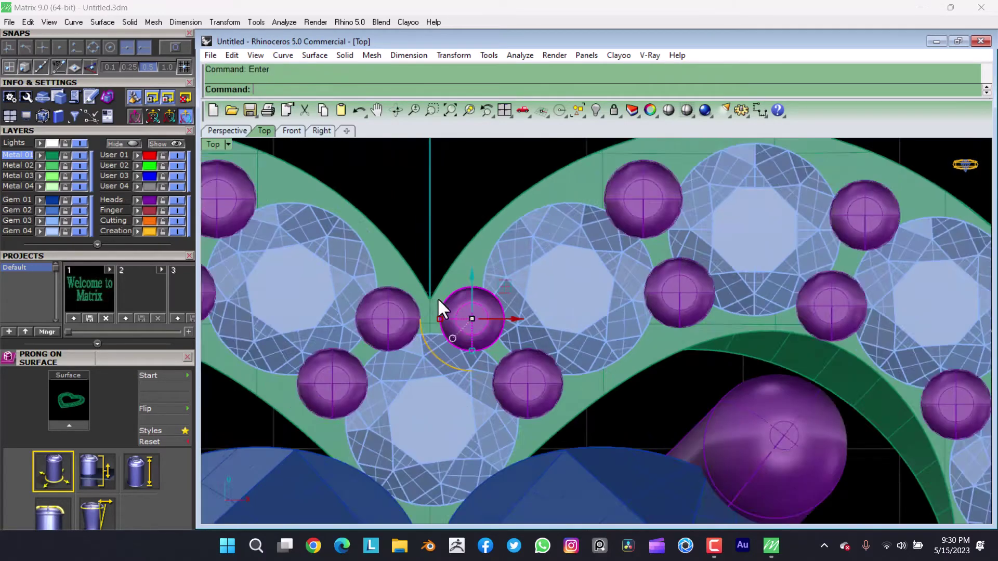
{"action": "key", "text": "Escape"}
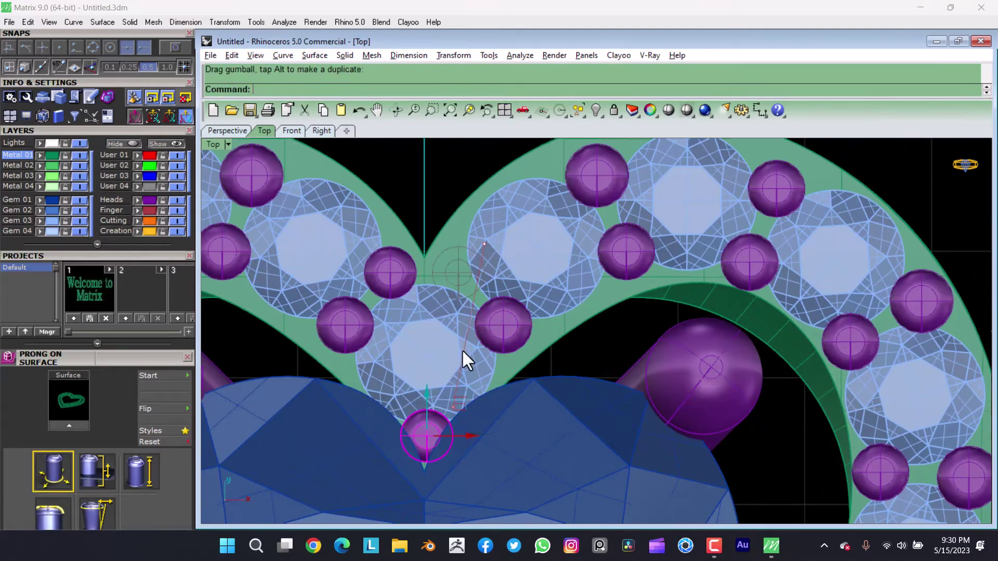
{"action": "mouse_move", "coordinate": [462, 349]}
{"action": "right_mouse_down", "text": "ctrl+shift"}
{"action": "mouse_move", "coordinate": [416, 238]}
{"action": "mouse_move", "coordinate": [305, 222]}
{"action": "mouse_move", "coordinate": [509, 316]}
{"action": "mouse_move", "coordinate": [436, 221]}
{"action": "mouse_move", "coordinate": [438, 296]}
{"action": "mouse_move", "coordinate": [532, 275]}
{"action": "mouse_move", "coordinate": [628, 357]}
{"action": "mouse_move", "coordinate": [800, 270]}
{"action": "mouse_move", "coordinate": [619, 322]}
{"action": "mouse_move", "coordinate": [695, 397]}
{"action": "right_mouse_up", "text": "ctrl+shift"}
{"action": "left_click", "coordinate": [522, 342]}
- In Front view, reveal the hidden ring circle and raise the heart head about 9.249 above it
{"action": "key", "text": "ctrl+F1"}
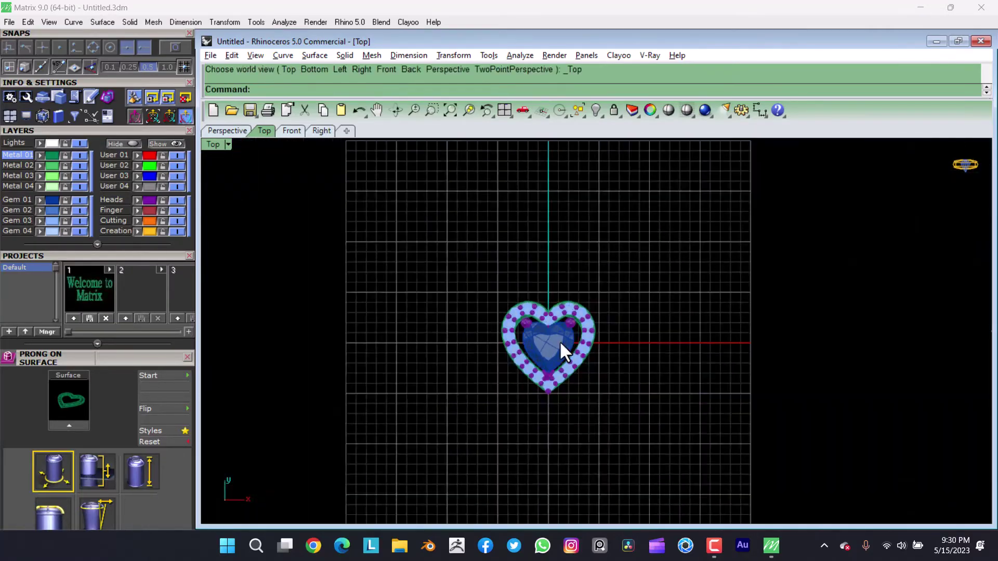
{"action": "scroll", "coordinate": [561, 346], "scroll_direction": "up", "scroll_amount": 5}
{"action": "scroll", "coordinate": [568, 339], "scroll_direction": "down", "scroll_amount": 3}
{"action": "right_click_drag", "start_coordinate": [574, 368], "coordinate": [352, 316], "text": "ctrl+shift"}
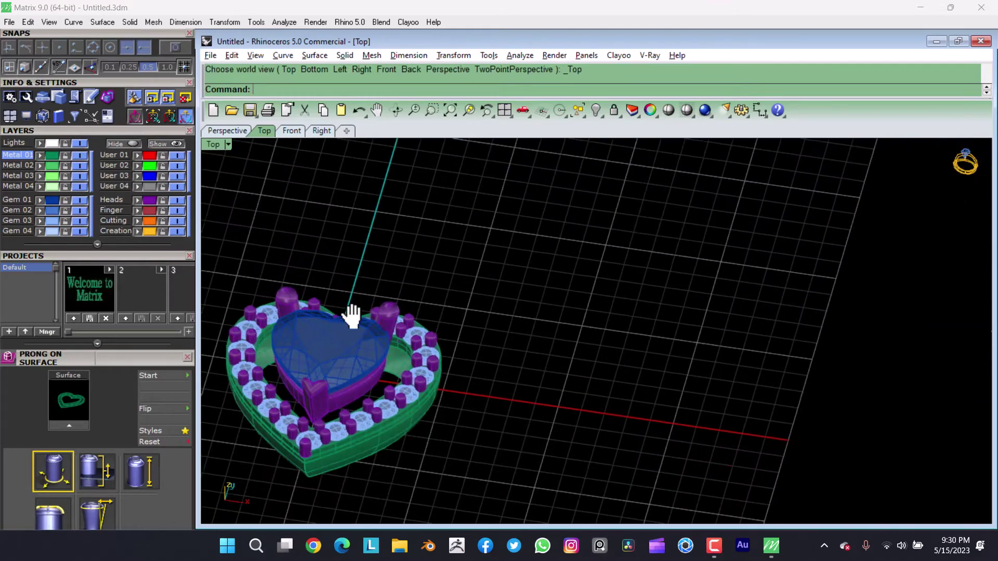
{"action": "key", "text": "ctrl+F1"}
{"action": "key", "text": "ctrl+F2"}
{"action": "key", "text": "ctrl+shift+h"}
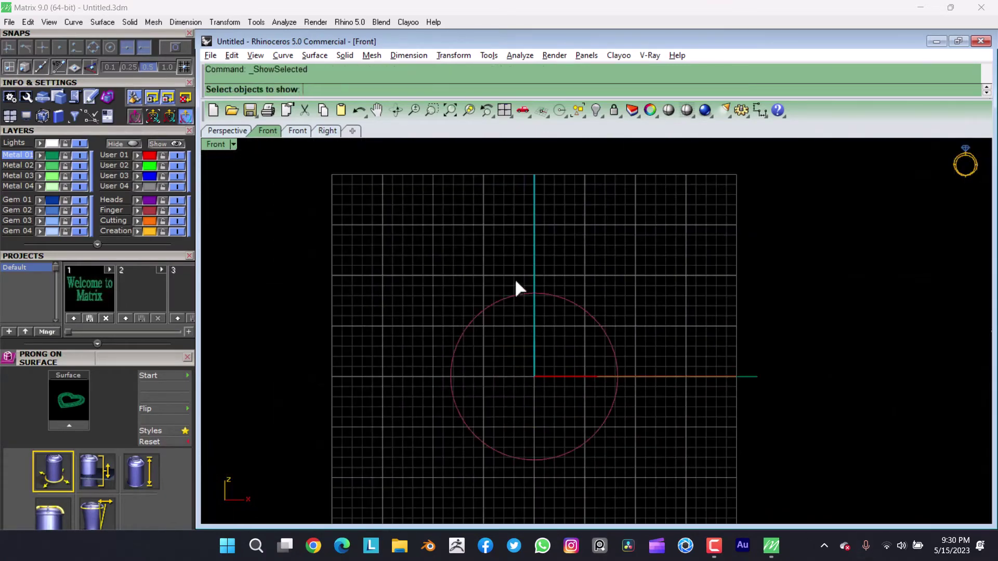
{"action": "left_click_drag", "start_coordinate": [525, 235], "coordinate": [530, 244]}
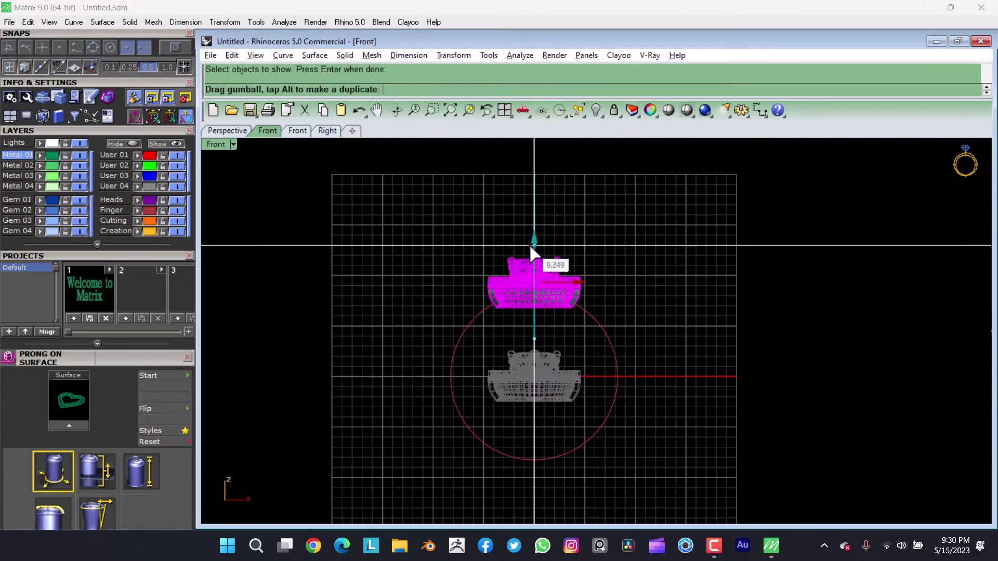
{"action": "key", "text": "Return"}
{"action": "left_click", "coordinate": [658, 357]}
{"action": "mouse_move", "coordinate": [564, 285]}
{"action": "right_mouse_down", "text": "ctrl+shift"}
{"action": "mouse_move", "coordinate": [538, 307]}
{"action": "mouse_move", "coordinate": [539, 350]}
{"action": "right_mouse_up", "text": "ctrl+shift"}
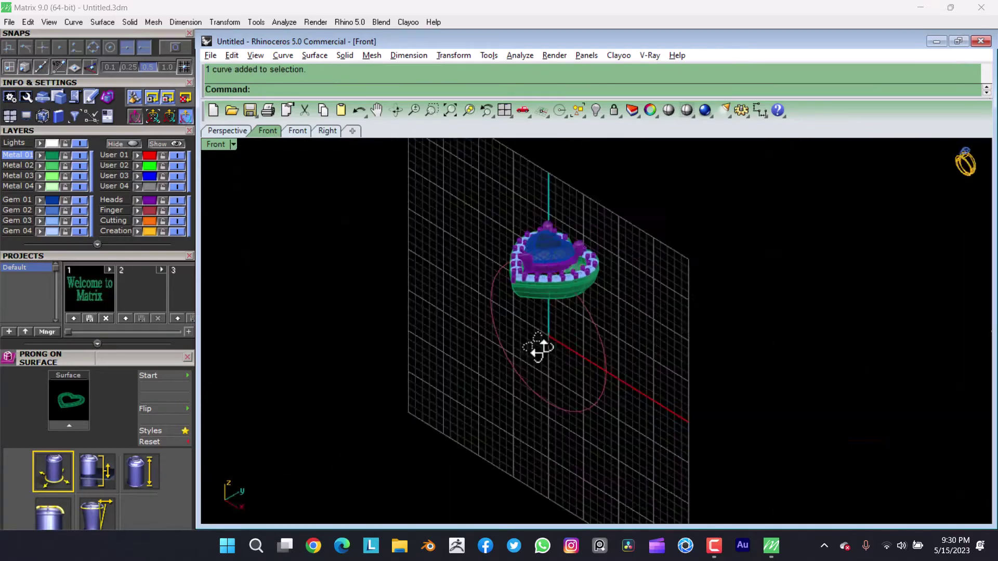
{"action": "key", "text": "ctrl+F2"}
{"action": "key", "text": "ctrl+F1"}
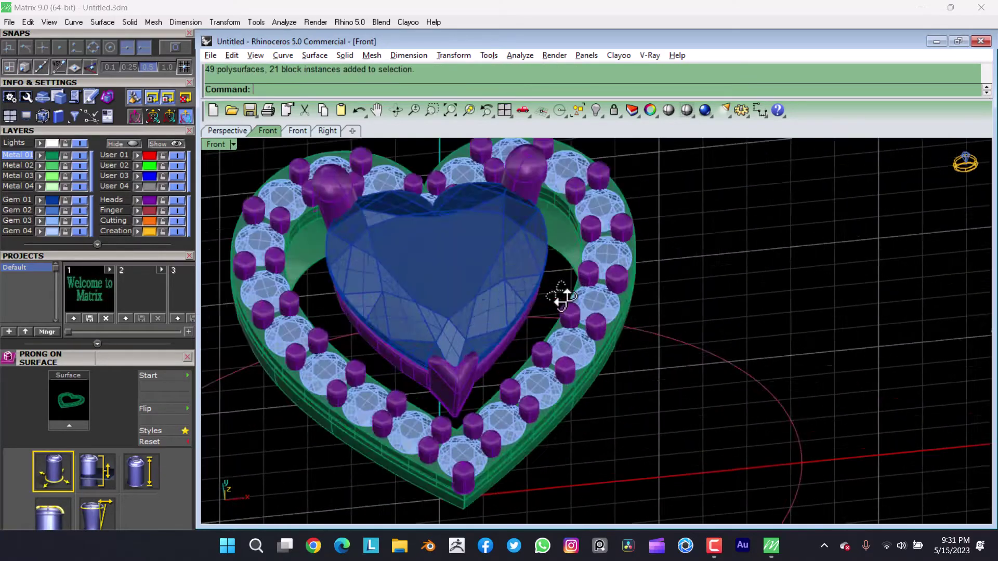
{"action": "scroll", "coordinate": [468, 264], "scroll_direction": "up", "scroll_amount": 2}
{"action": "scroll", "coordinate": [450, 276], "scroll_direction": "up", "scroll_amount": 3}
- Draw a line starting from the gem edge midpoint using a Mid snap
{"action": "type", "text": "line"}
{"action": "key", "text": "Return"}
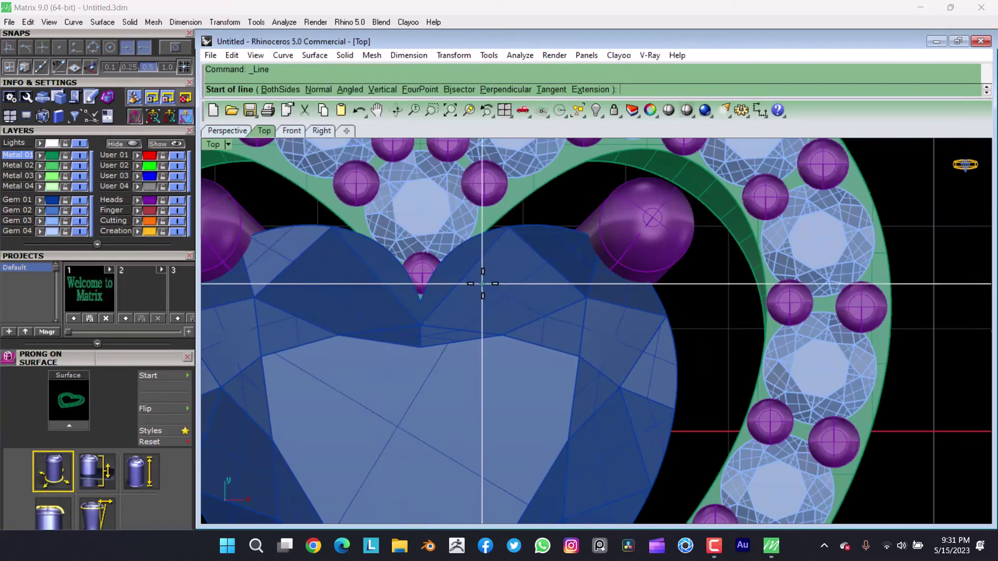
{"action": "scroll", "coordinate": [482, 280], "scroll_direction": "down", "scroll_amount": 3}
{"action": "scroll", "coordinate": [551, 400], "scroll_direction": "up", "scroll_amount": 2}
{"action": "scroll", "coordinate": [630, 440], "scroll_direction": "up", "scroll_amount": 2}
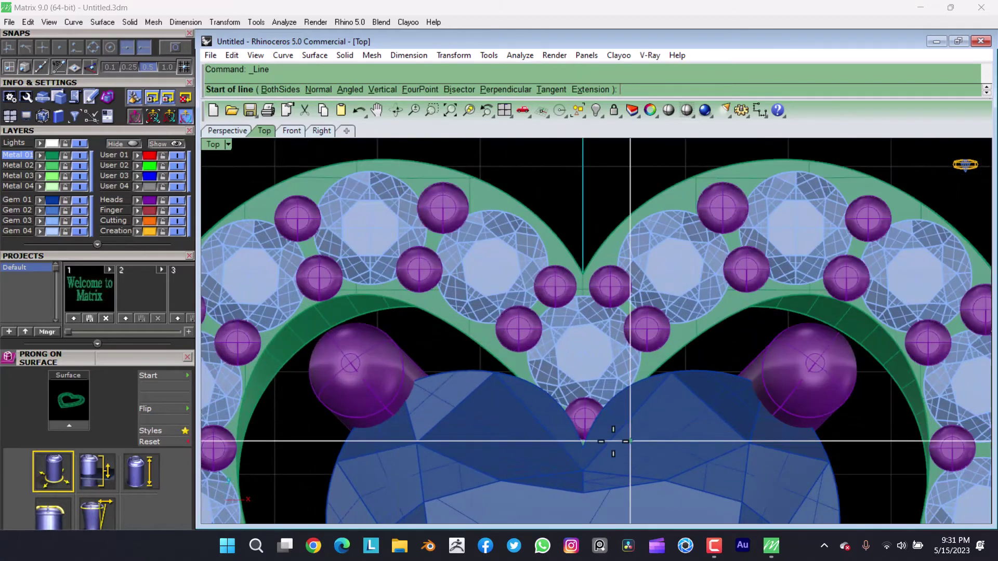
{"action": "left_click", "coordinate": [456, 408]}
{"action": "scroll", "coordinate": [468, 380], "scroll_direction": "down", "scroll_amount": 2}
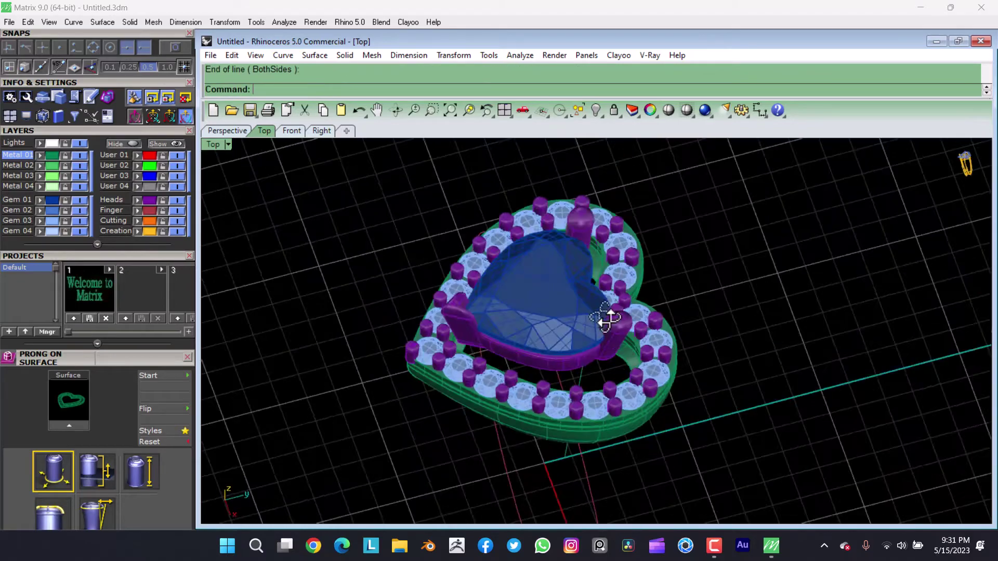
{"action": "right_click_drag", "start_coordinate": [627, 331], "coordinate": [597, 320], "text": "ctrl+shift"}
{"action": "key", "text": "ctrl+F1"}
{"action": "right_click_drag", "start_coordinate": [695, 424], "coordinate": [446, 260]}
- In the Right view, select all objects and lock them
{"action": "key", "text": "ctrl+F3"}
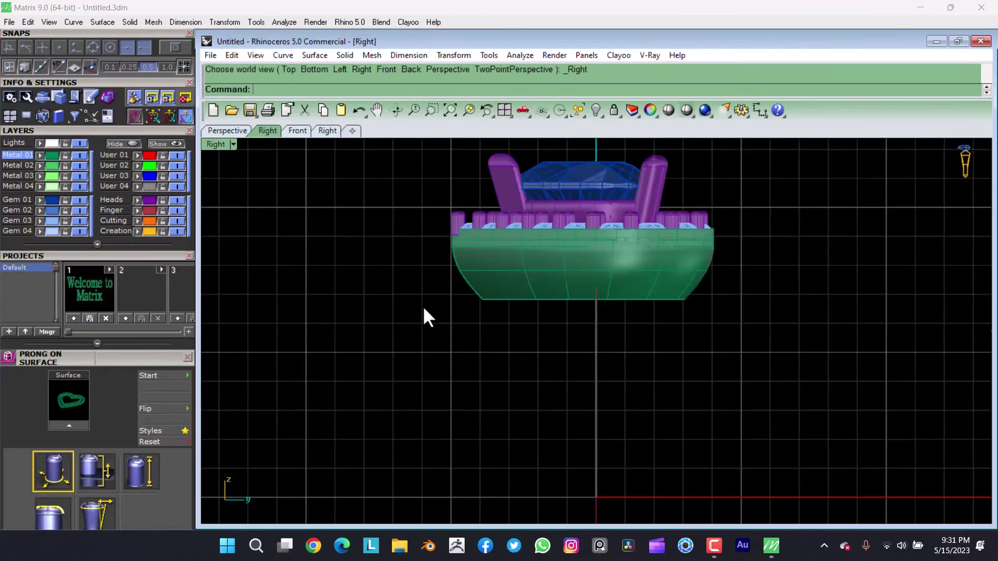
{"action": "scroll", "coordinate": [422, 305], "scroll_direction": "down", "scroll_amount": 2}
{"action": "key", "text": "ctrl+a"}
{"action": "key", "text": "ctrl+l"}
- Draw a short guide line at the heart's lower point with Curve > Line
{"action": "key", "text": "ctrl+F1"}
{"action": "key", "text": "alt+c"}
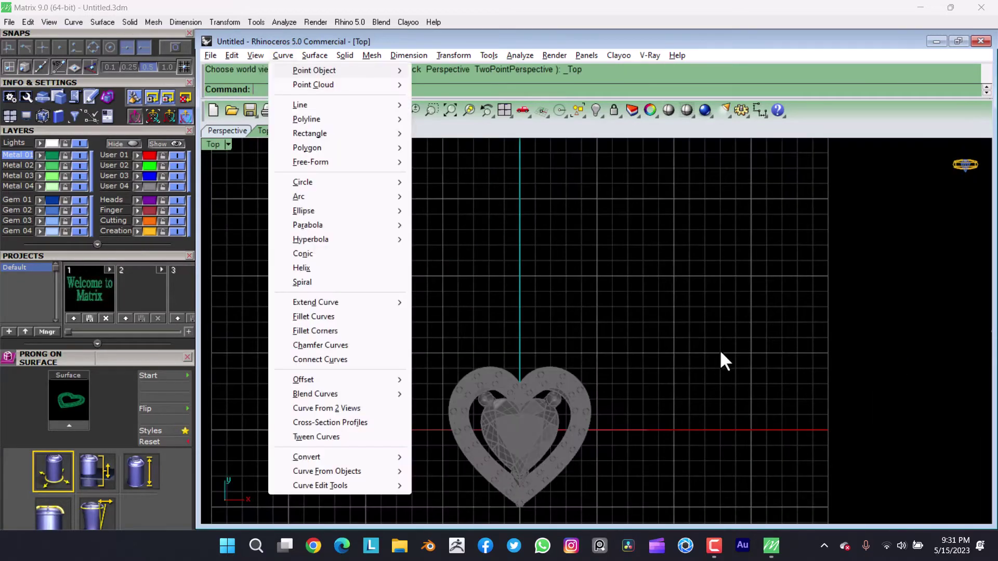
{"action": "scroll", "coordinate": [476, 329], "scroll_direction": "up", "scroll_amount": 3}
{"action": "scroll", "coordinate": [460, 298], "scroll_direction": "up", "scroll_amount": 2}
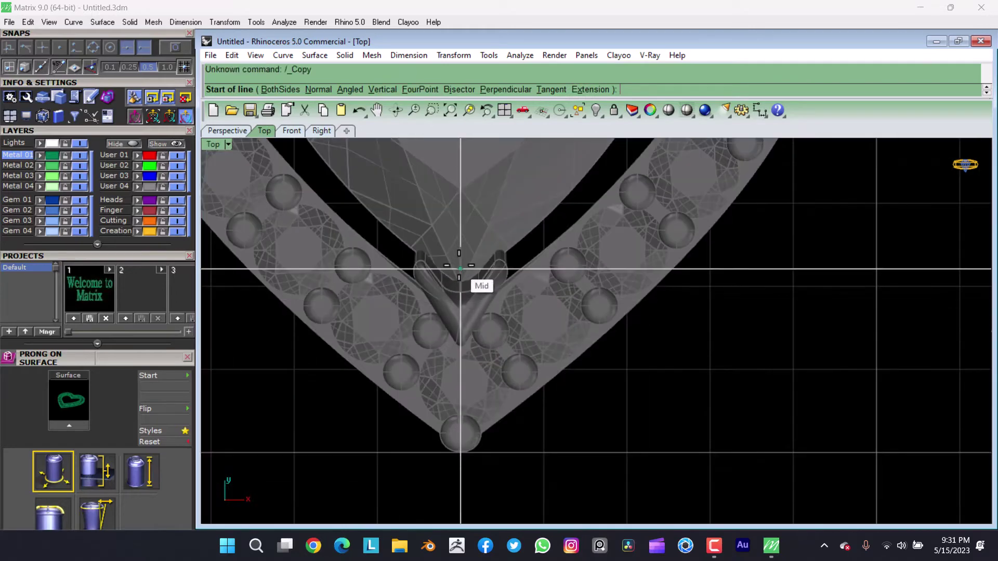
{"action": "left_click", "coordinate": [462, 372]}
{"action": "mouse_move", "coordinate": [463, 373]}
{"action": "right_mouse_down", "text": "ctrl+shift"}
{"action": "mouse_move", "coordinate": [487, 267]}
{"action": "mouse_move", "coordinate": [469, 392]}
{"action": "right_mouse_up", "text": "ctrl+shift"}
{"action": "scroll", "coordinate": [447, 270], "scroll_direction": "down", "scroll_amount": 3}
{"action": "scroll", "coordinate": [463, 264], "scroll_direction": "up", "scroll_amount": 2}
{"action": "scroll", "coordinate": [468, 391], "scroll_direction": "up", "scroll_amount": 2}
{"action": "left_click_drag", "start_coordinate": [466, 353], "coordinate": [447, 322]}
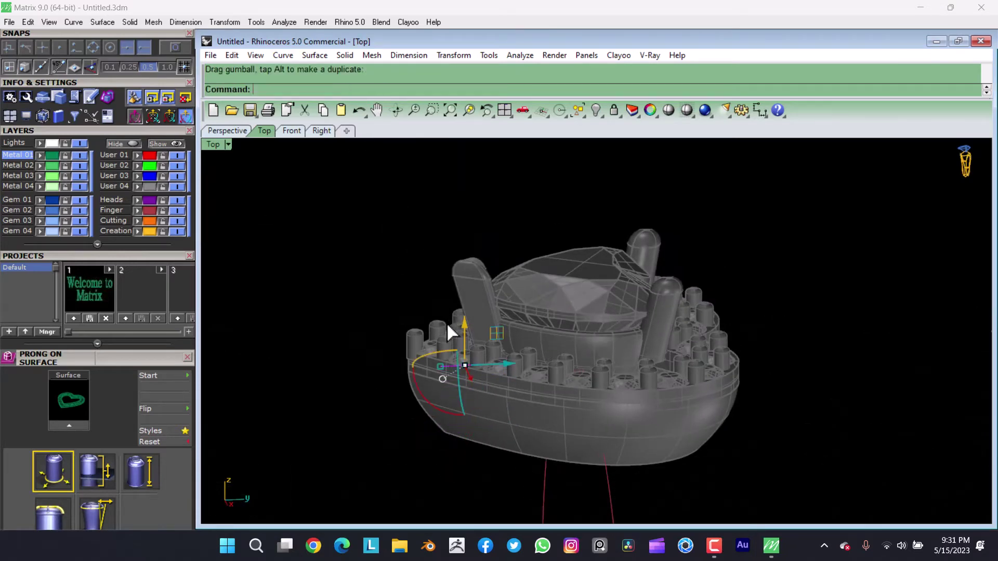
- Create a pipe along the guide line using the Diameter option
{"action": "key", "text": "Return"}
{"action": "key", "text": "Return"}
{"action": "key", "text": "Return"}
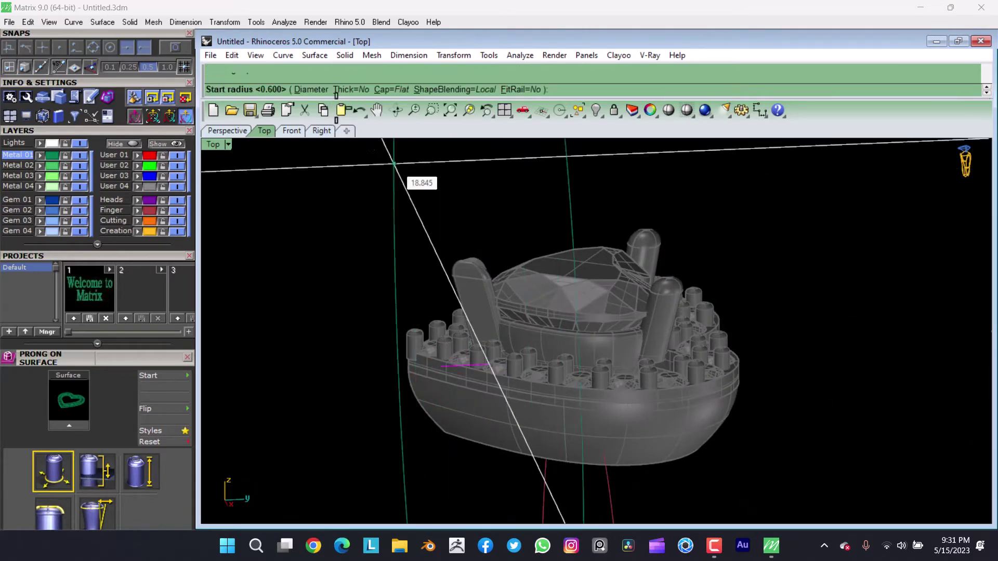
{"action": "left_click", "coordinate": [310, 89]}
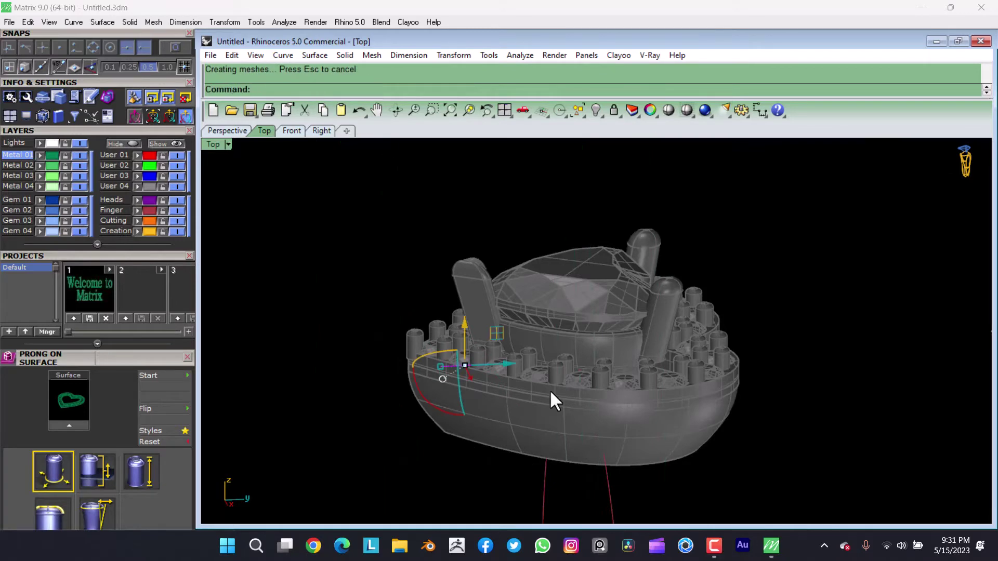
{"action": "right_click_drag", "start_coordinate": [550, 390], "coordinate": [522, 368], "text": "ctrl+shift"}
{"action": "scroll", "coordinate": [475, 366], "scroll_direction": "up", "scroll_amount": 3}
{"action": "left_click", "coordinate": [493, 351]}
{"action": "scroll", "coordinate": [461, 339], "scroll_direction": "up", "scroll_amount": 3}
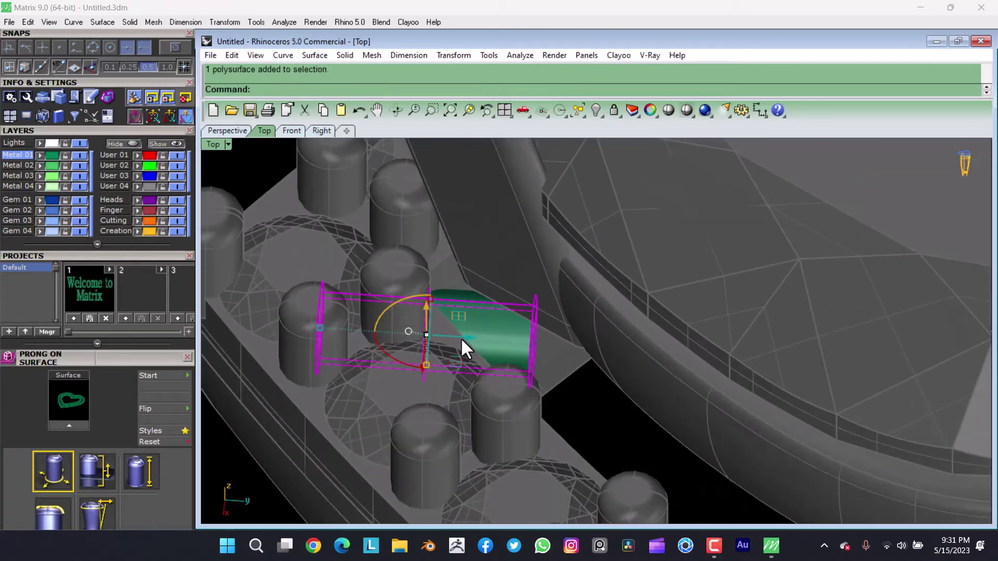
{"action": "left_click", "coordinate": [460, 337]}
{"action": "mouse_move", "coordinate": [488, 296]}
{"action": "right_mouse_down", "text": "ctrl+shift"}
{"action": "mouse_move", "coordinate": [479, 456]}
{"action": "mouse_move", "coordinate": [482, 326]}
{"action": "mouse_move", "coordinate": [486, 379]}
{"action": "right_mouse_up", "text": "ctrl+shift"}
- Rebuild the pipe's path curve and drag a control point to bend it
{"action": "left_click", "coordinate": [432, 235]}
{"action": "scroll", "coordinate": [431, 290], "scroll_direction": "up", "scroll_amount": 2}
{"action": "type", "text": "Reb"}
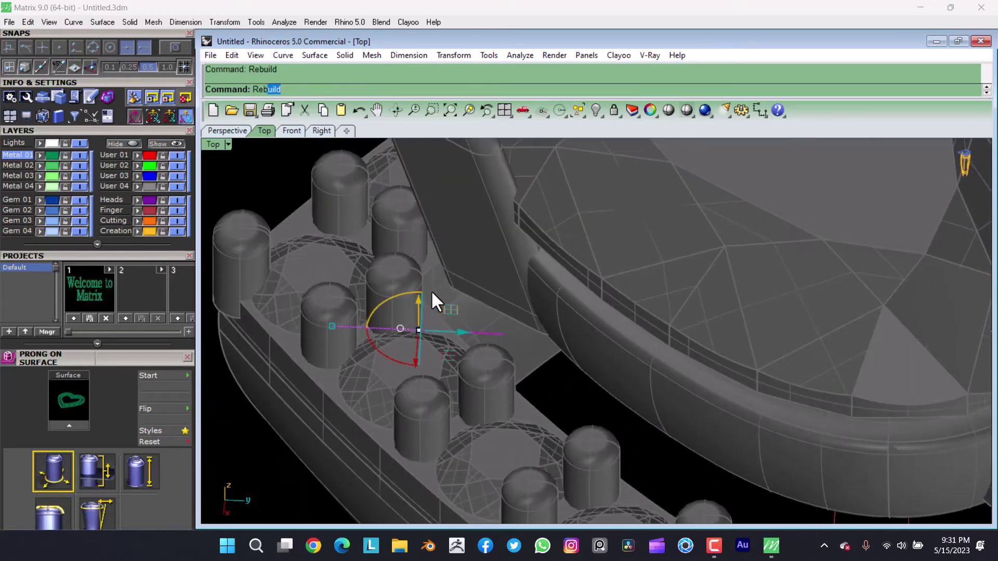
{"action": "key", "text": "Return"}
{"action": "key", "text": "Return"}
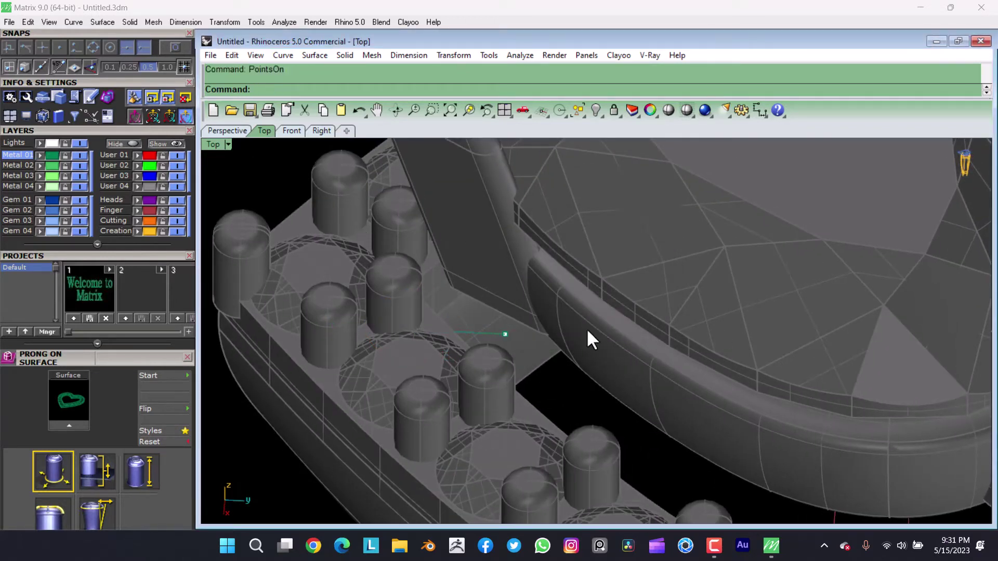
{"action": "left_click", "coordinate": [506, 335]}
{"action": "right_click_drag", "start_coordinate": [520, 381], "coordinate": [529, 278], "text": "shift"}
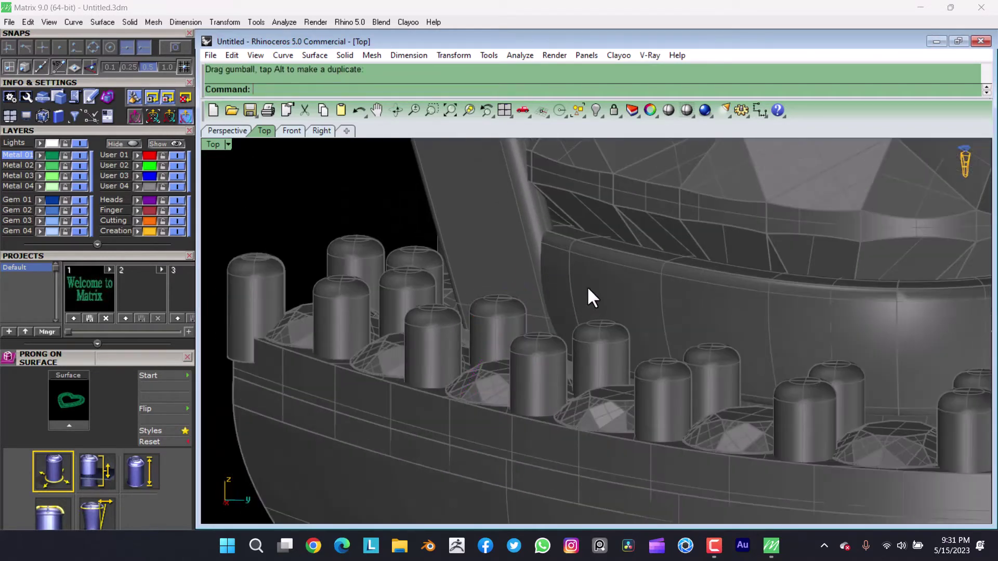
{"action": "scroll", "coordinate": [592, 312], "scroll_direction": "down", "scroll_amount": 2}
- Refine the curve's bend in Ghosted display, then return to Shaded
{"action": "key", "text": "ctrl+alt+g"}
{"action": "scroll", "coordinate": [536, 287], "scroll_direction": "up", "scroll_amount": 3}
{"action": "left_click_drag", "start_coordinate": [622, 249], "coordinate": [621, 250]}
{"action": "scroll", "coordinate": [419, 284], "scroll_direction": "up", "scroll_amount": 2}
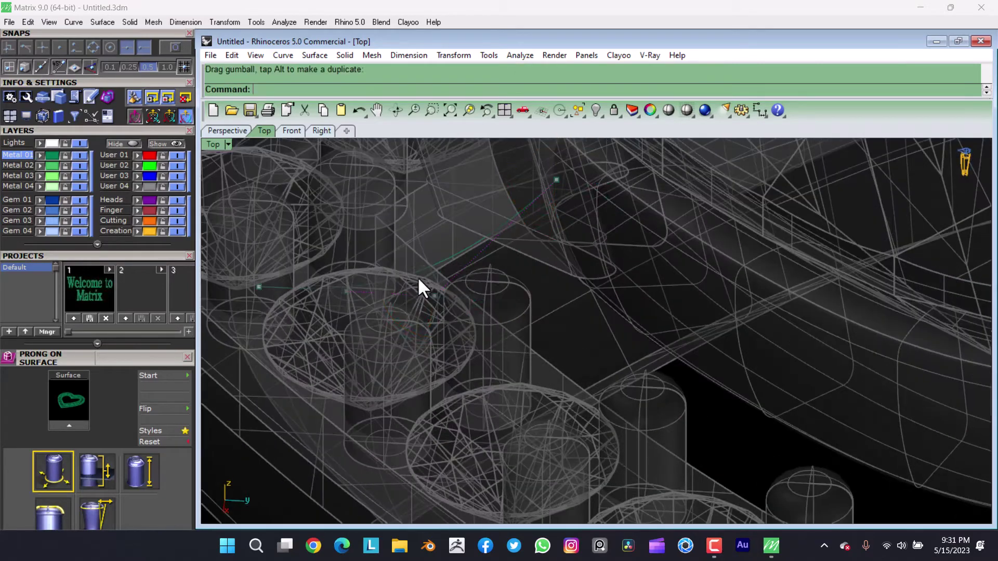
{"action": "key", "text": "Escape"}
{"action": "right_click_drag", "start_coordinate": [550, 227], "coordinate": [539, 221], "text": "shift"}
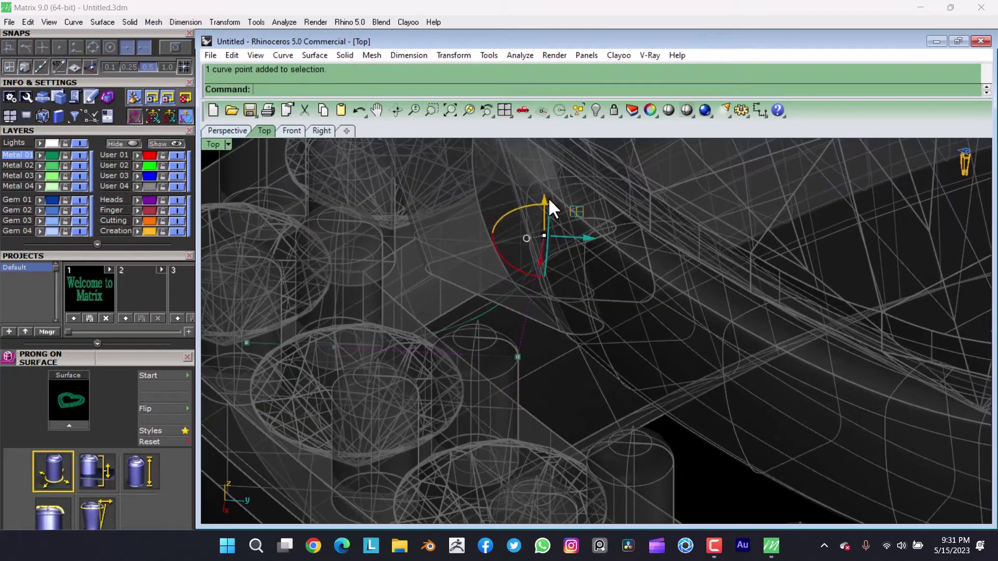
{"action": "left_click", "coordinate": [469, 239]}
{"action": "key", "text": "ctrl+alt+s"}
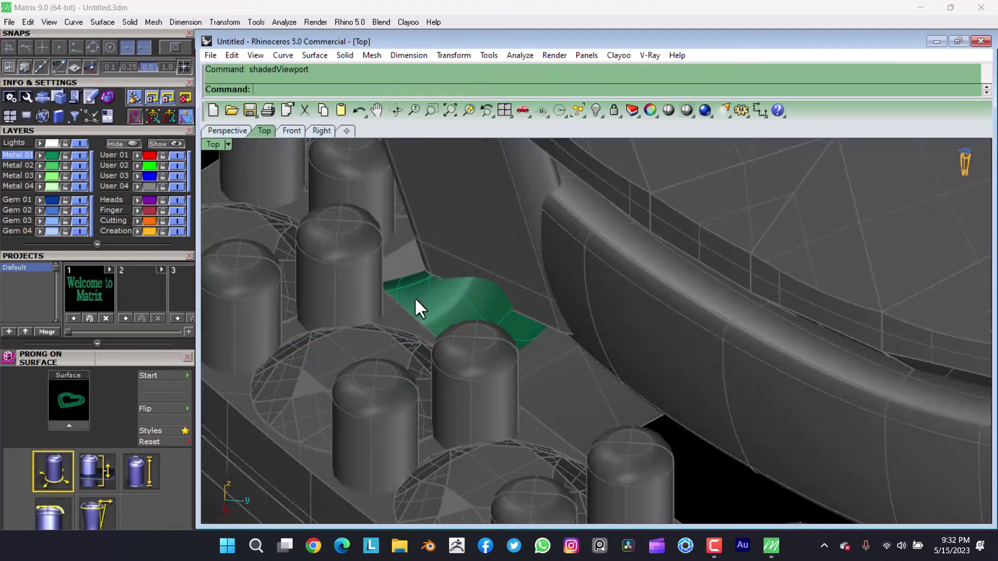
{"action": "scroll", "coordinate": [506, 384], "scroll_direction": "down", "scroll_amount": 3}
{"action": "scroll", "coordinate": [468, 341], "scroll_direction": "up", "scroll_amount": 3}
{"action": "key", "text": "ctrl+F1"}
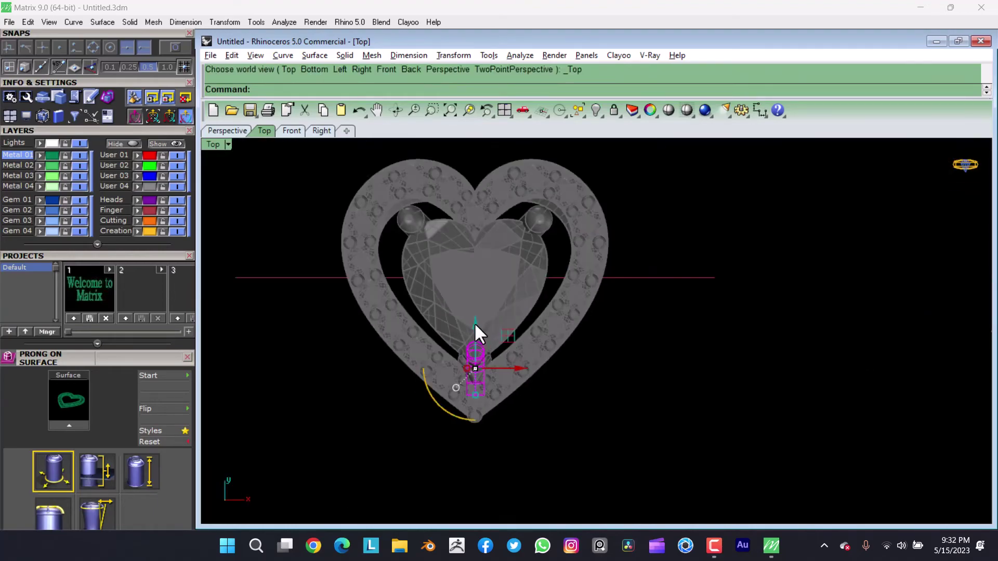
- Position the bridge pipe and rotate it 180 degrees on the gallery
{"action": "left_click_drag", "start_coordinate": [476, 192], "coordinate": [483, 203]}
{"action": "scroll", "coordinate": [587, 272], "scroll_direction": "up", "scroll_amount": 3}
{"action": "right_click_drag", "start_coordinate": [587, 272], "coordinate": [666, 274], "text": "ctrl+shift"}
{"action": "left_click", "coordinate": [679, 270]}
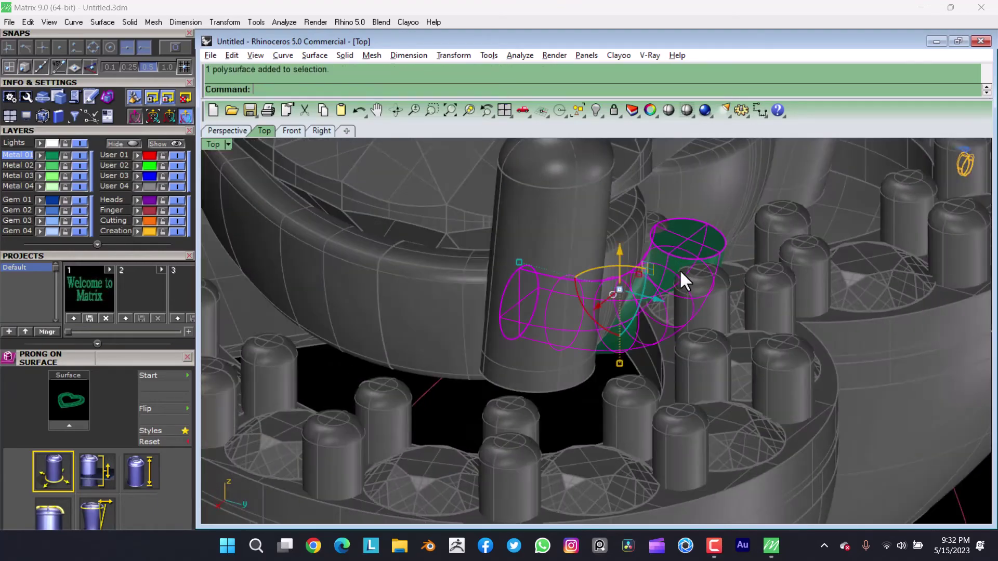
{"action": "key", "text": "ctrl+F1"}
{"action": "left_click_drag", "start_coordinate": [558, 245], "coordinate": [559, 246]}
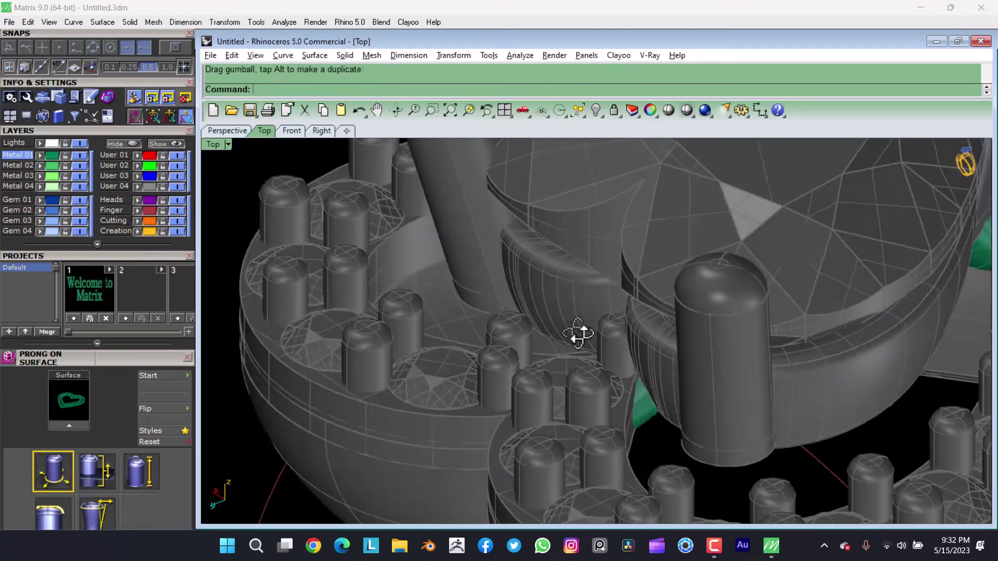
{"action": "mouse_move", "coordinate": [602, 272]}
{"action": "right_mouse_down", "text": "ctrl+shift"}
{"action": "mouse_move", "coordinate": [593, 441]}
{"action": "mouse_move", "coordinate": [641, 513]}
{"action": "mouse_move", "coordinate": [646, 263]}
{"action": "right_mouse_up", "text": "ctrl+shift"}
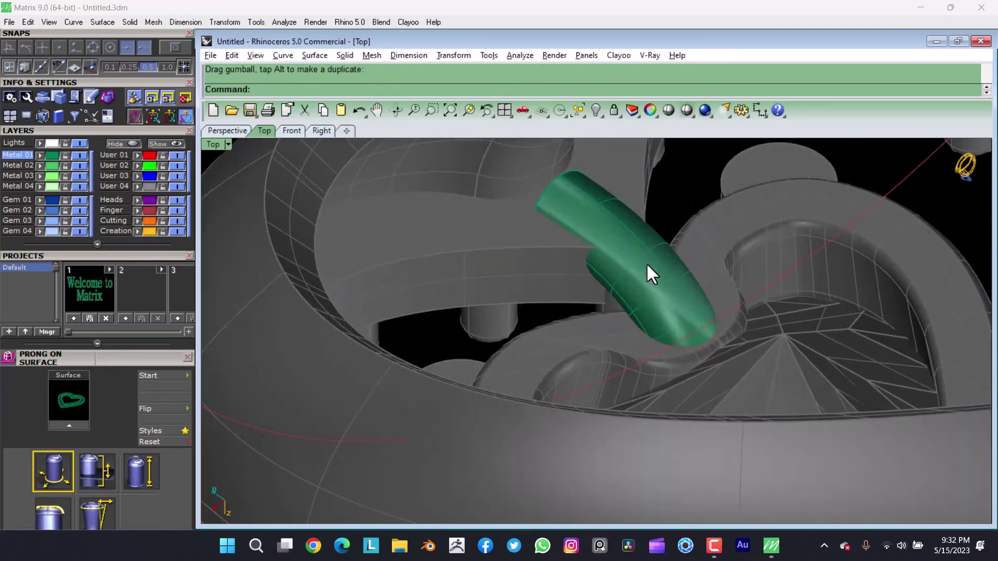
{"action": "key", "text": "ctrl+F1"}
- Reposition the green prong piece, undoing one bad nudge, and inspect it from new angles
{"action": "left_click", "coordinate": [521, 257]}
{"action": "left_click_drag", "start_coordinate": [445, 297], "coordinate": [654, 355]}
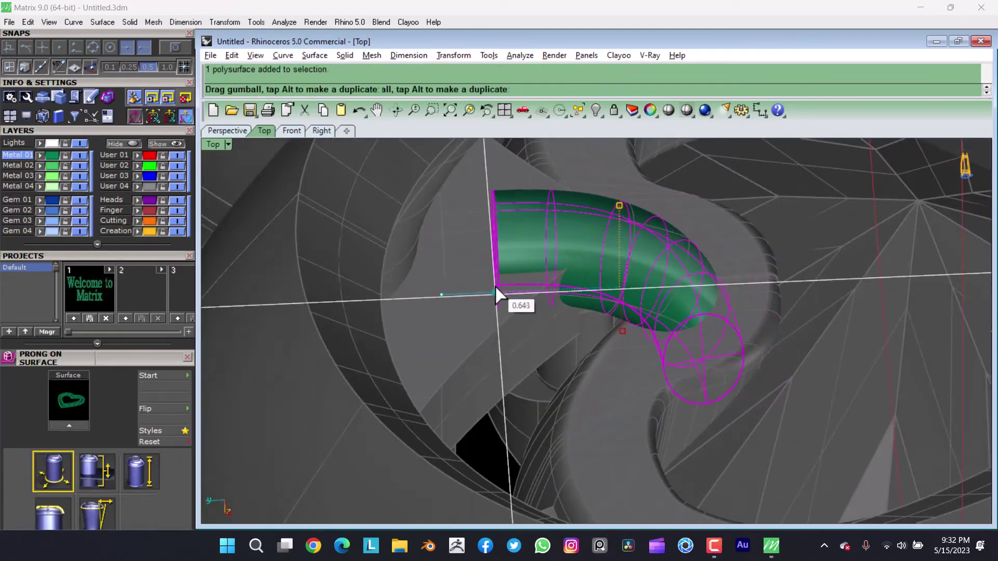
{"action": "right_click_drag", "start_coordinate": [623, 363], "coordinate": [623, 279], "text": "ctrl+shift"}
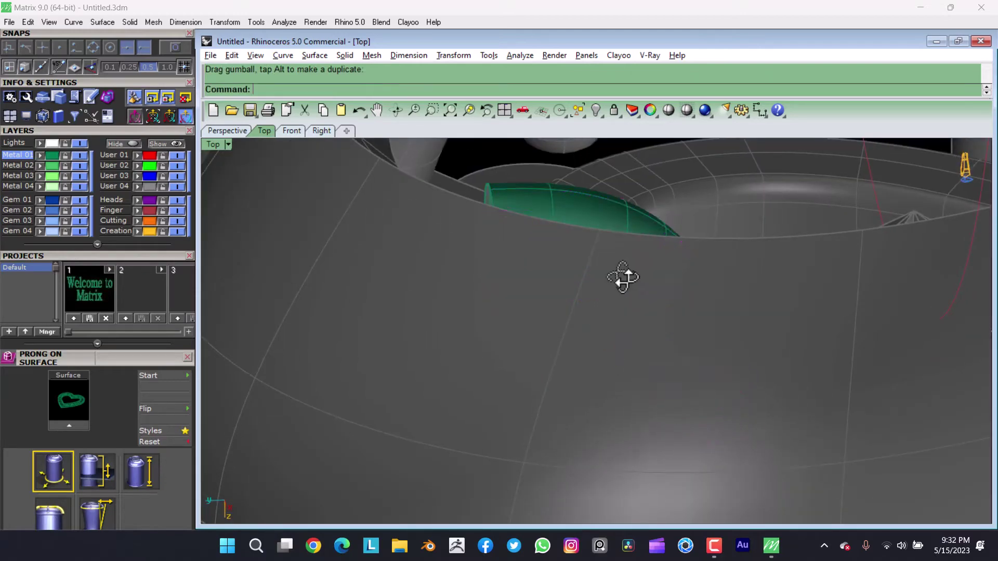
{"action": "left_click", "coordinate": [625, 213]}
{"action": "left_click_drag", "start_coordinate": [598, 301], "coordinate": [599, 307]}
{"action": "key", "text": "ctrl+z"}
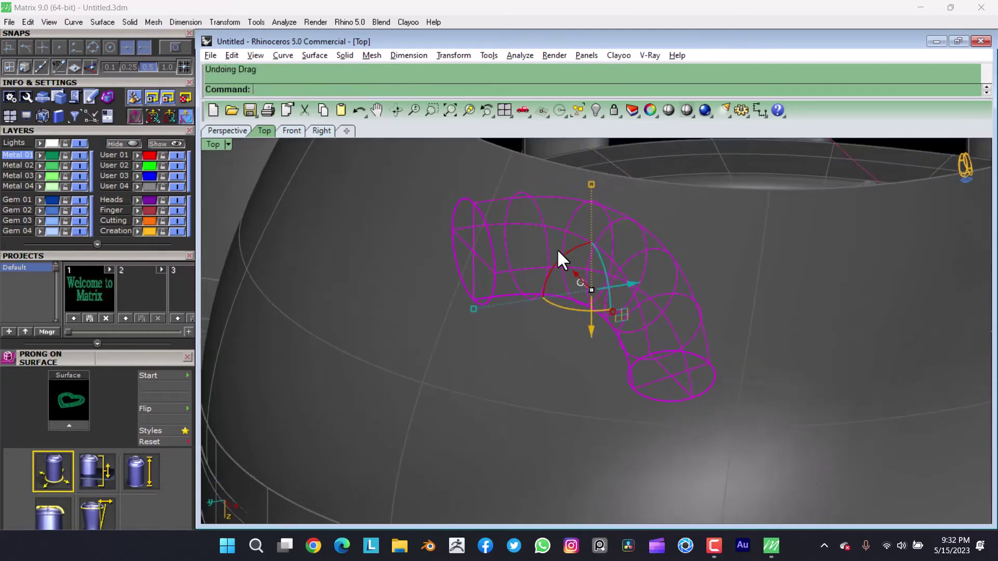
{"action": "right_click_drag", "start_coordinate": [557, 259], "coordinate": [688, 265], "text": "ctrl+shift"}
{"action": "left_click", "coordinate": [663, 230]}
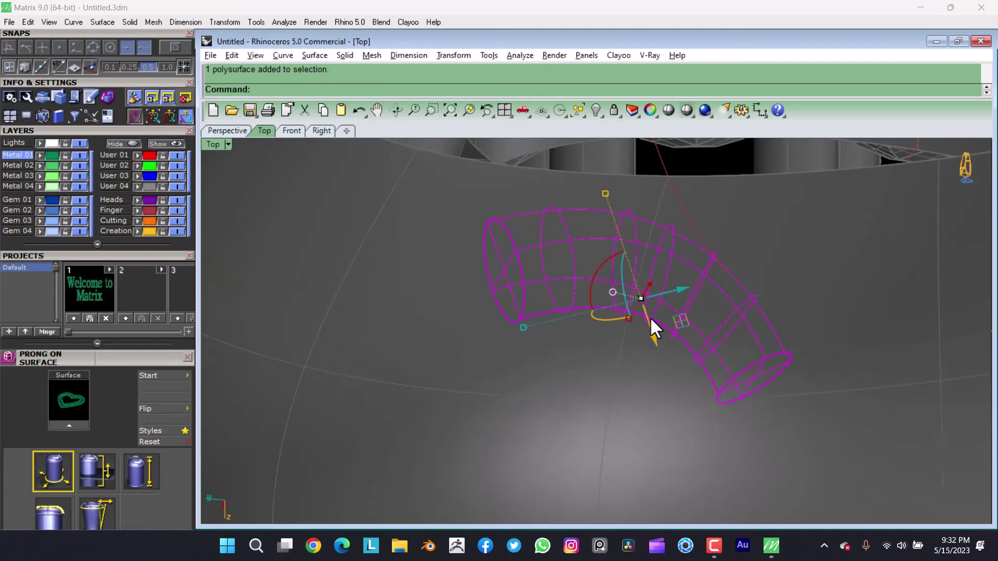
{"action": "mouse_move", "coordinate": [650, 316]}
{"action": "right_mouse_down", "text": "ctrl+shift"}
{"action": "mouse_move", "coordinate": [681, 352]}
{"action": "mouse_move", "coordinate": [651, 265]}
{"action": "right_mouse_up", "text": "ctrl+shift"}
- Switch the viewport from the top view to the front view of the ring
{"action": "key", "text": "ctrl+F1"}
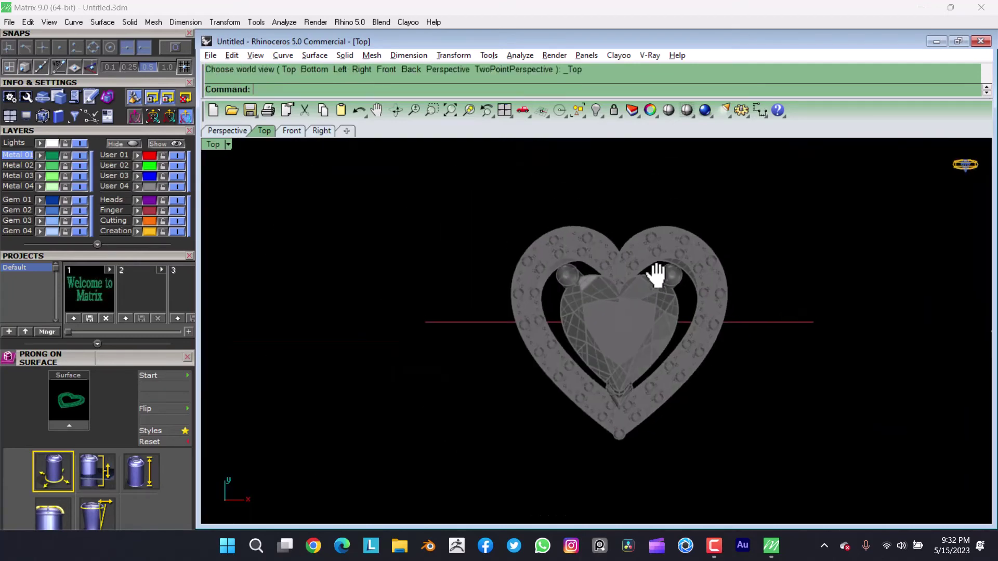
{"action": "key", "text": "alt+e"}
{"action": "key", "text": "Escape"}
{"action": "key", "text": "ctrl+F2"}
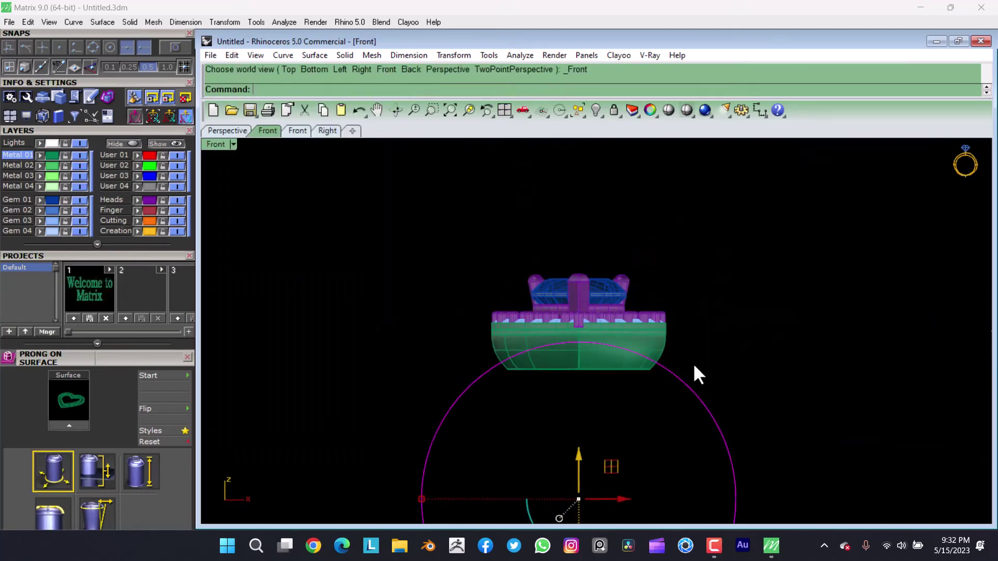
{"action": "key", "text": "F6"}
{"action": "scroll", "coordinate": [598, 314], "scroll_direction": "down", "scroll_amount": 2}
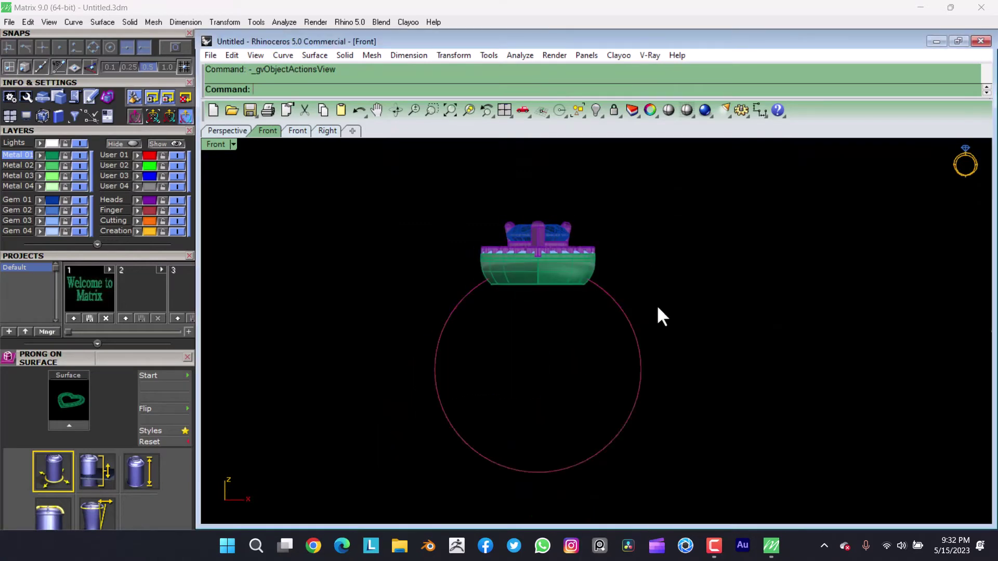
{"action": "key", "text": "alt+a"}
{"action": "key", "text": "Escape"}
{"action": "scroll", "coordinate": [563, 264], "scroll_direction": "up", "scroll_amount": 2}
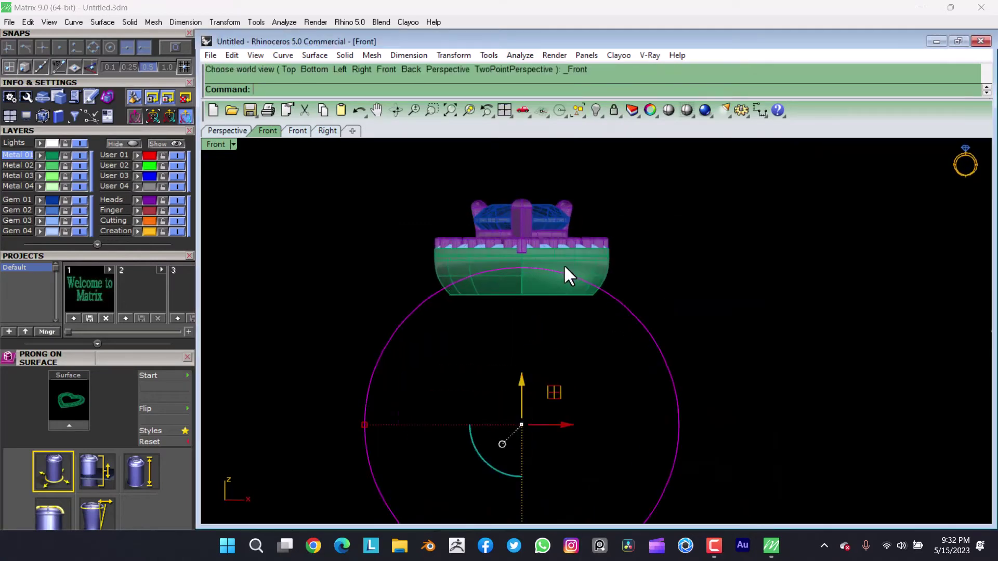
{"action": "scroll", "coordinate": [345, 201], "scroll_direction": "up", "scroll_amount": 1}
- Select all the ring parts and group them together
{"action": "key", "text": "ctrl+a"}
{"action": "key", "text": "ctrl+g"}
{"action": "type", "text": "Qu"}
{"action": "key", "text": "Escape"}
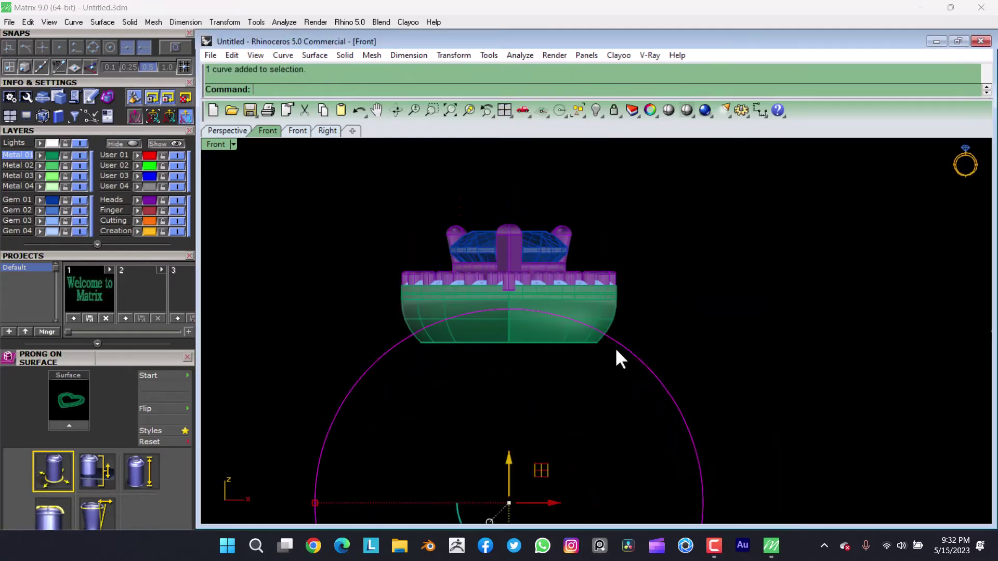
{"action": "key", "text": "ctrl+g"}
{"action": "scroll", "coordinate": [581, 319], "scroll_direction": "up", "scroll_amount": 2}
{"action": "key", "text": "ctrl+a"}
- Remove the green bridge gallery from the group and wire-cut it along the ring circle
{"action": "key", "text": "Escape"}
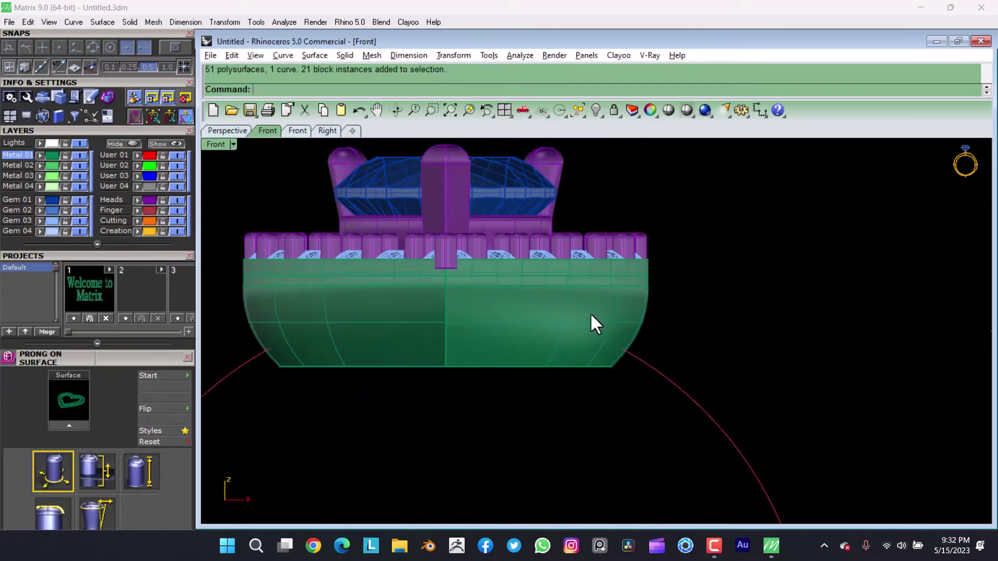
{"action": "key", "text": "alt+e"}
{"action": "key", "text": "g"}
{"action": "key", "text": "r"}
{"action": "left_click", "coordinate": [522, 325]}
{"action": "key", "text": "Return"}
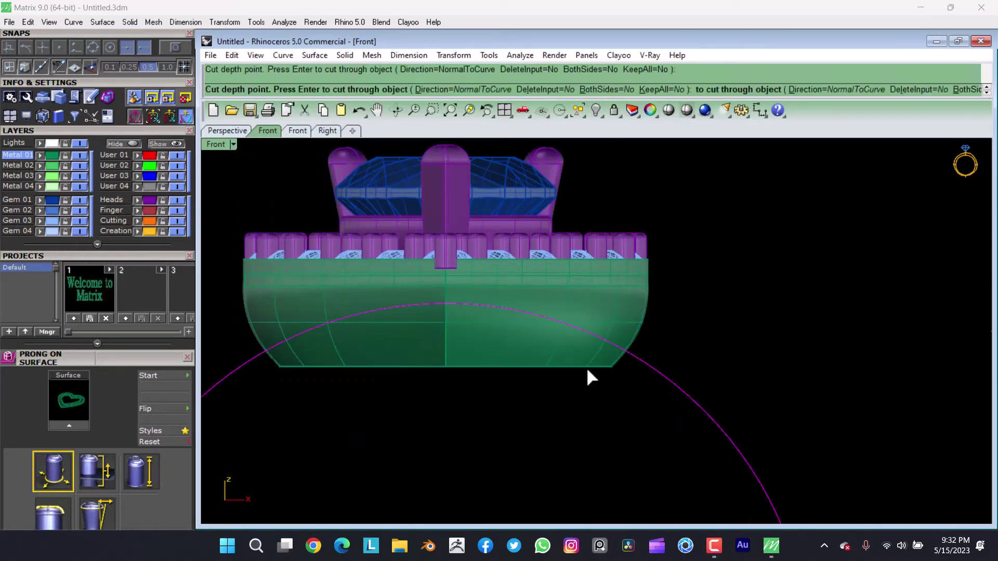
{"action": "key", "text": "Return"}
{"action": "key", "text": "Return"}
- Straighten the front view and check the ring-size circle's actions popup, then deselect it
{"action": "scroll", "coordinate": [542, 300], "scroll_direction": "down", "scroll_amount": 5}
{"action": "mouse_move", "coordinate": [363, 287]}
{"action": "right_mouse_down"}
{"action": "mouse_move", "coordinate": [610, 312]}
{"action": "mouse_move", "coordinate": [305, 272]}
{"action": "right_mouse_up"}
{"action": "left_click", "coordinate": [597, 336]}
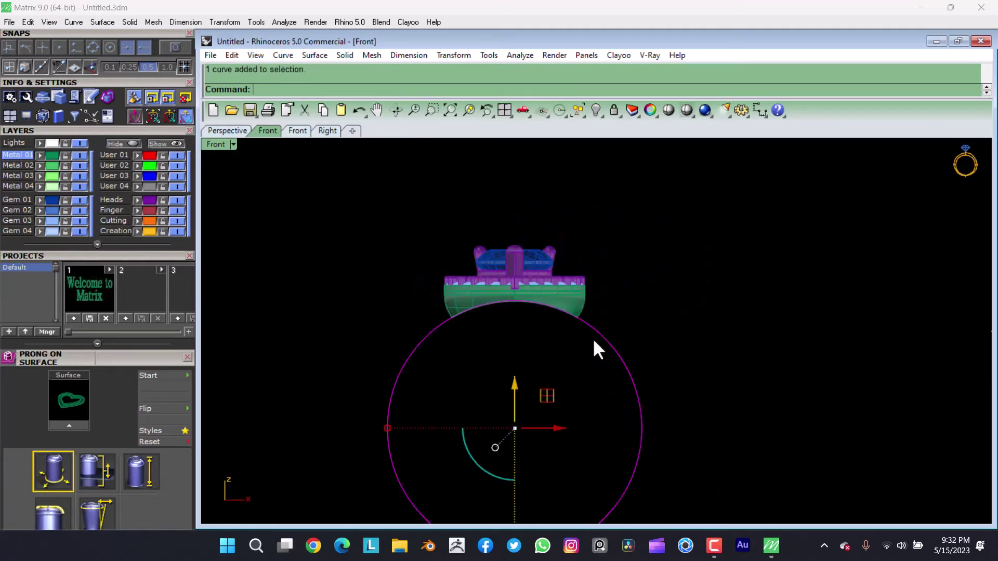
{"action": "right_click", "coordinate": [597, 346]}
{"action": "key", "text": "Escape"}
- Preview a three-thread twisted rope on the ring circle, then drop it for a 1.2 offset
{"action": "left_click", "coordinate": [639, 395]}
{"action": "scroll", "coordinate": [125, 266], "scroll_direction": "up", "scroll_amount": 5}
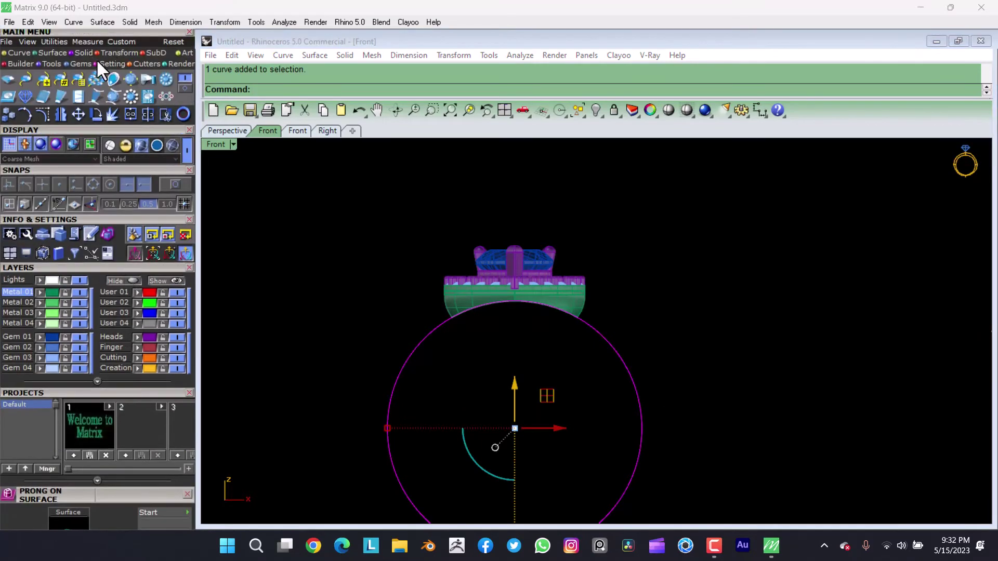
{"action": "left_click", "coordinate": [20, 64]}
{"action": "left_click", "coordinate": [141, 77]}
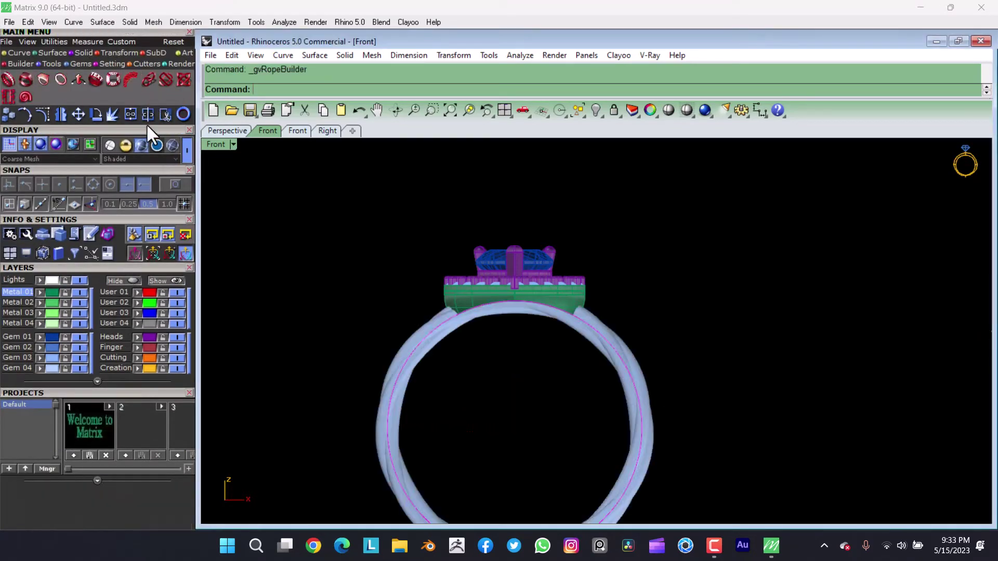
{"action": "right_click_drag", "start_coordinate": [530, 352], "coordinate": [517, 268]}
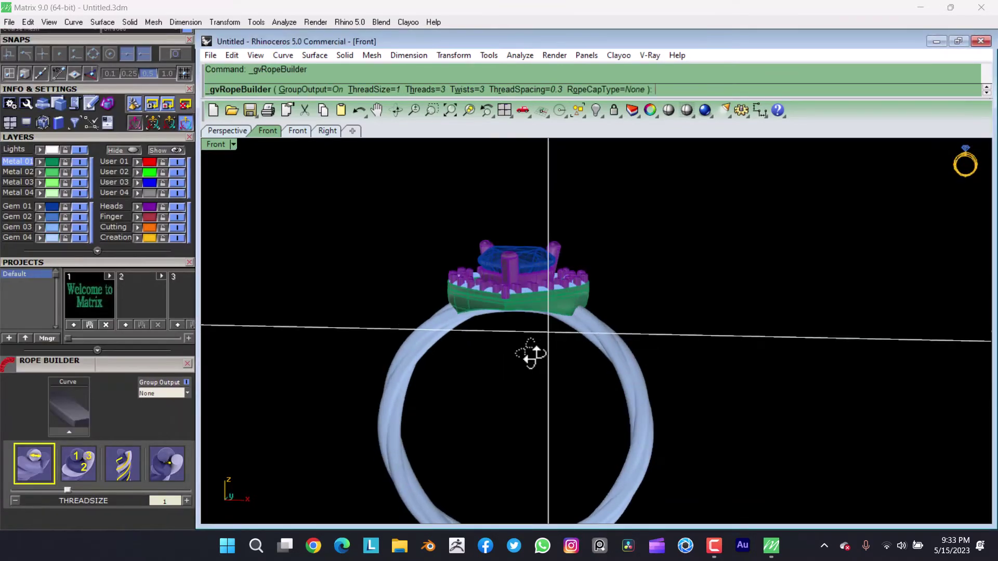
{"action": "scroll", "coordinate": [114, 373], "scroll_direction": "down", "scroll_amount": 3}
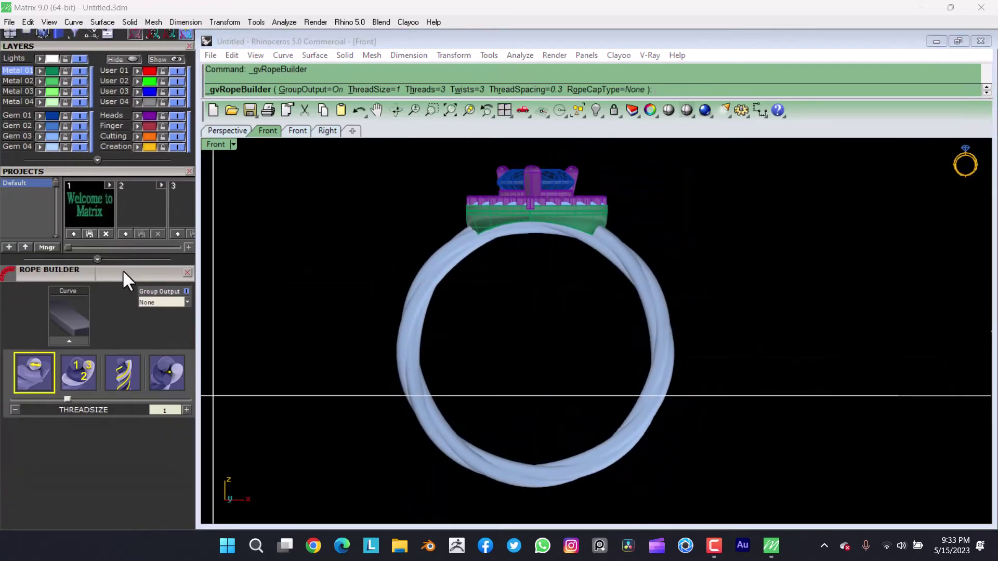
{"action": "left_click", "coordinate": [78, 371]}
{"action": "left_click", "coordinate": [282, 55]}
- Offset the ring circle outward and create a curve midway between the two circles
{"action": "left_click", "coordinate": [312, 379]}
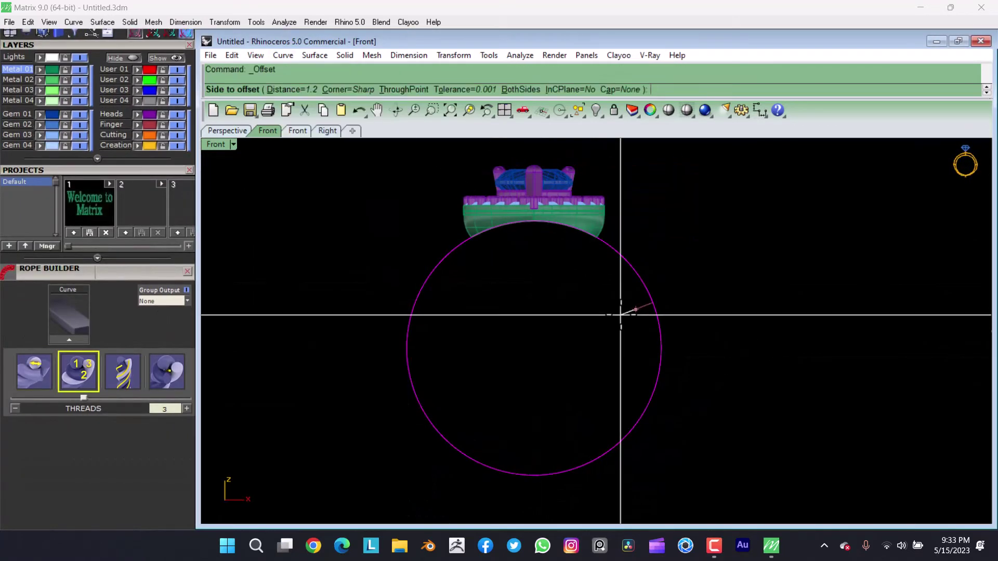
{"action": "left_click", "coordinate": [628, 311]}
{"action": "scroll", "coordinate": [628, 312], "scroll_direction": "up", "scroll_amount": 3}
{"action": "left_click_drag", "start_coordinate": [707, 304], "coordinate": [591, 420]}
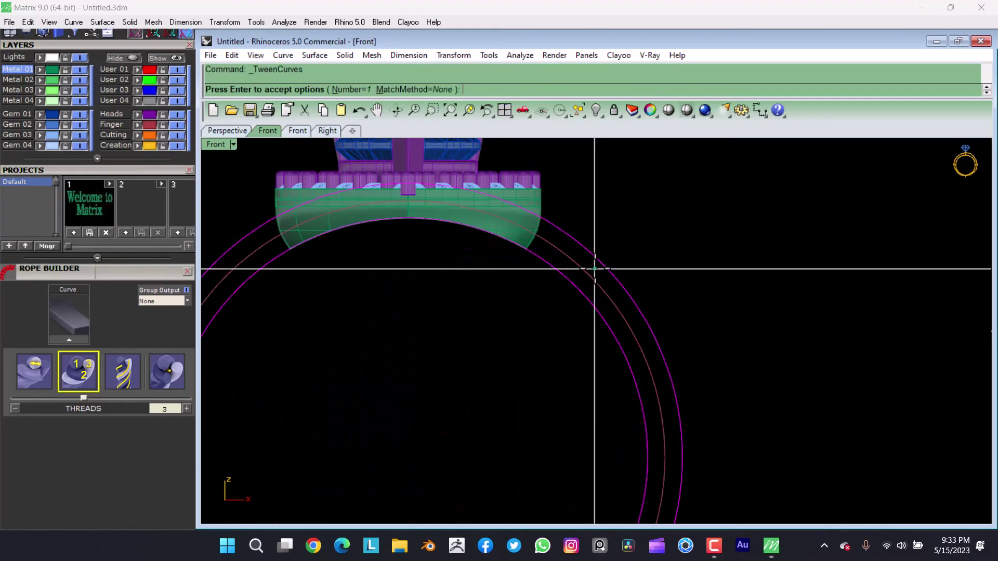
{"action": "right_click", "coordinate": [598, 261]}
- Build a twisted rope along the middle curve with thread size 0.6 and 20 twists
{"action": "left_click", "coordinate": [67, 323]}
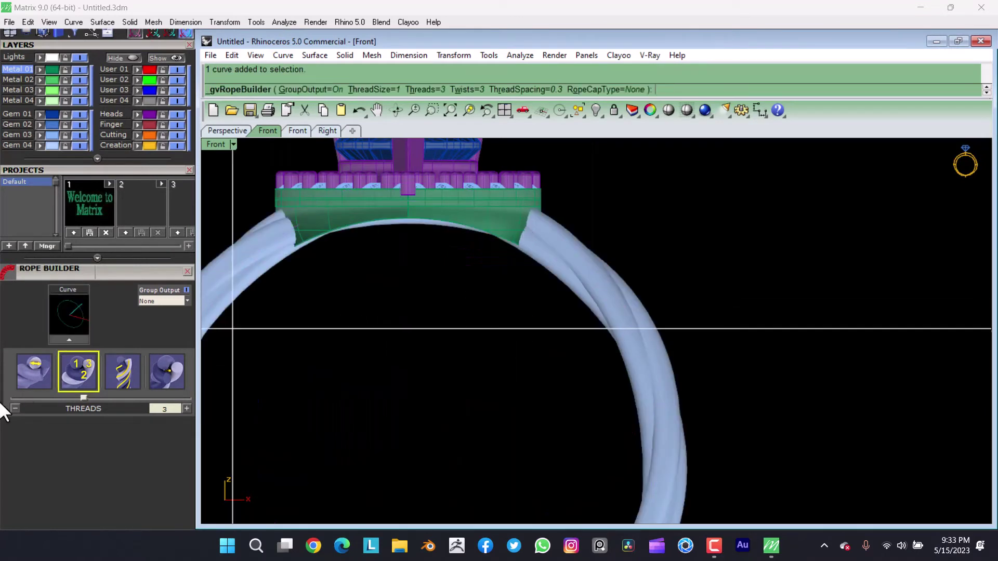
{"action": "left_click", "coordinate": [34, 371]}
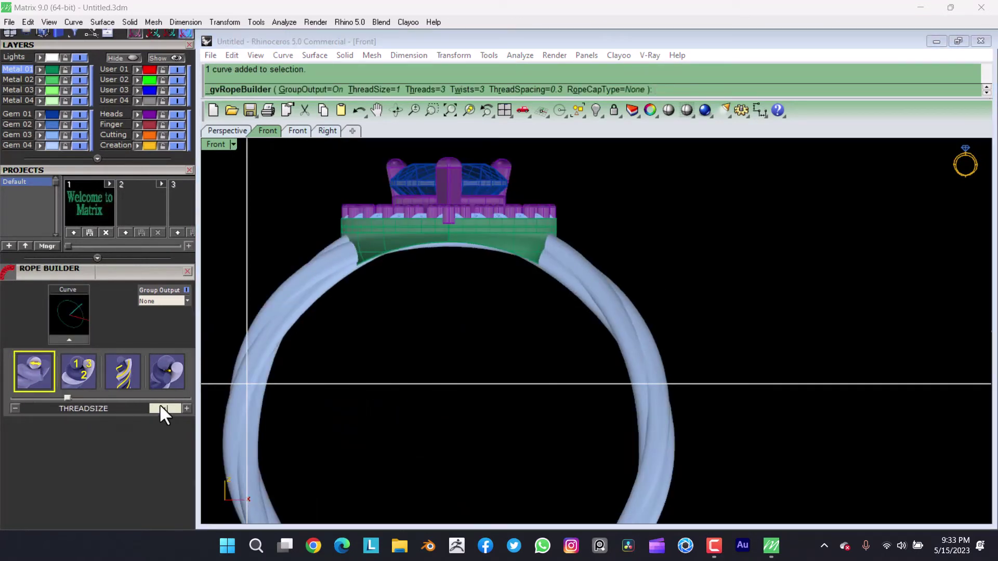
{"action": "type", "text": "0.6"}
{"action": "key", "text": "Return"}
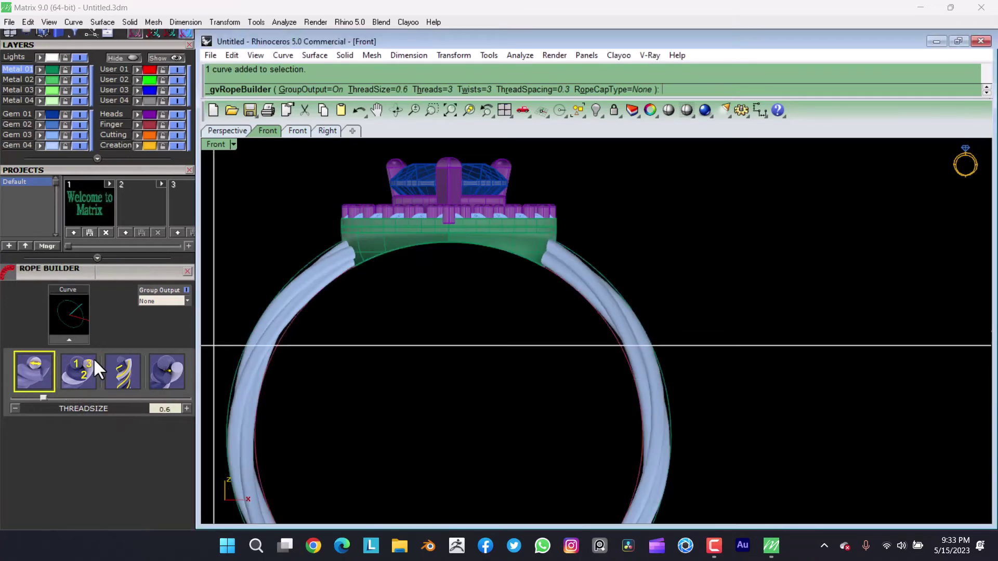
{"action": "left_click", "coordinate": [93, 364]}
{"action": "left_click", "coordinate": [131, 370]}
{"action": "type", "text": "20"}
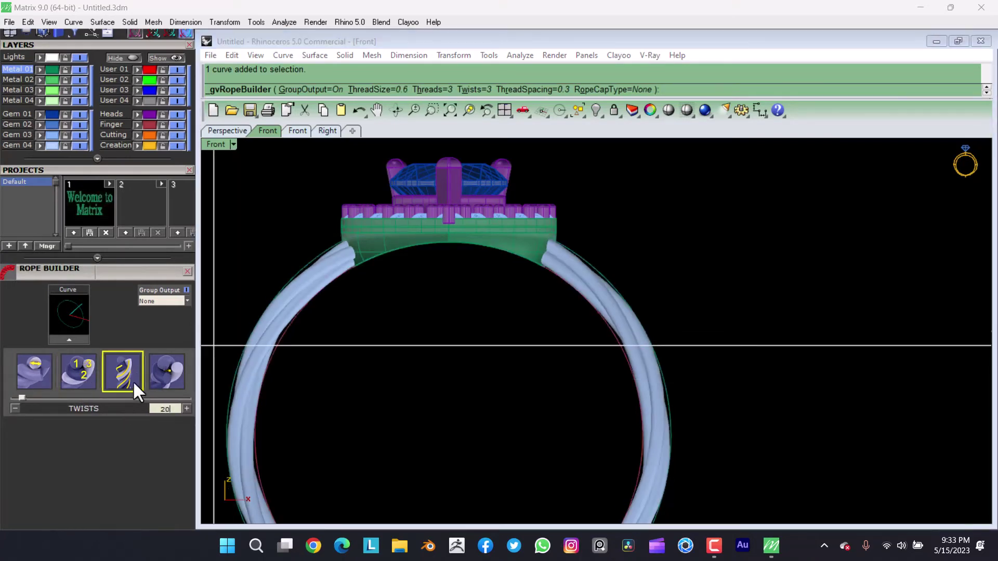
{"action": "key", "text": "Return"}
- Change the rope to thread size 0.8 with 5 twists
{"action": "scroll", "coordinate": [522, 308], "scroll_direction": "up", "scroll_amount": 5}
{"action": "scroll", "coordinate": [510, 291], "scroll_direction": "down", "scroll_amount": 3}
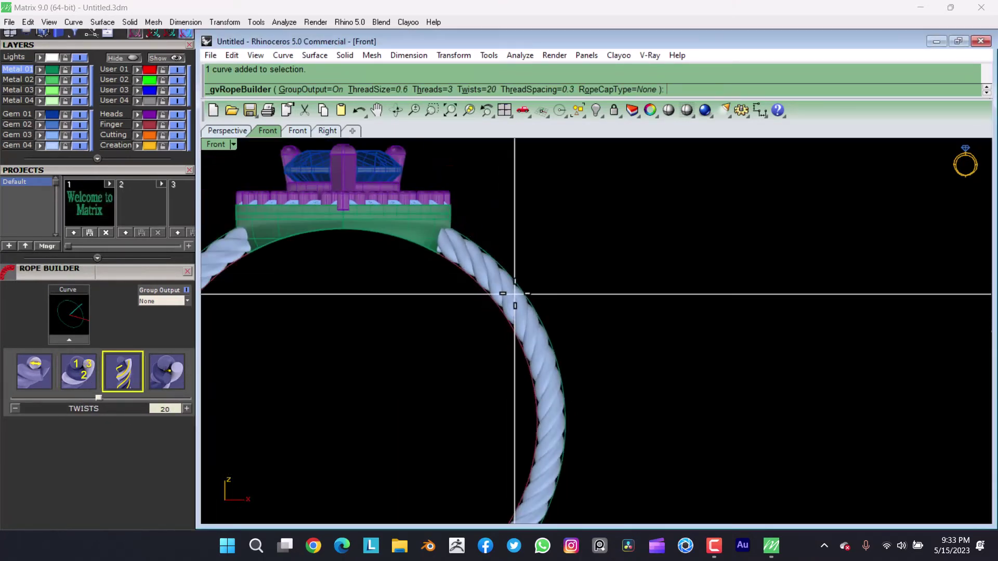
{"action": "scroll", "coordinate": [509, 291], "scroll_direction": "down", "scroll_amount": 1}
{"action": "left_click_drag", "start_coordinate": [165, 410], "coordinate": [143, 402]}
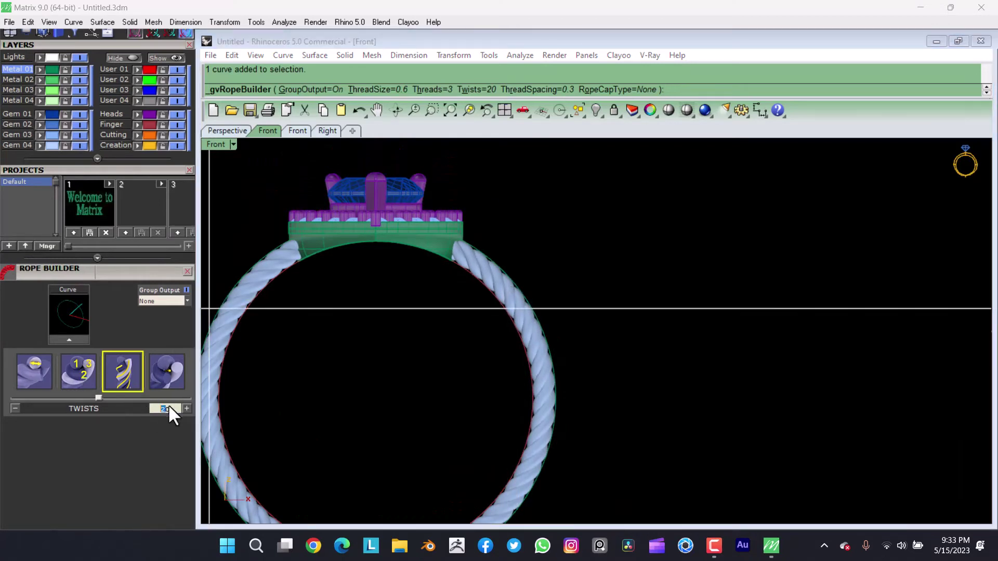
{"action": "left_click", "coordinate": [35, 371]}
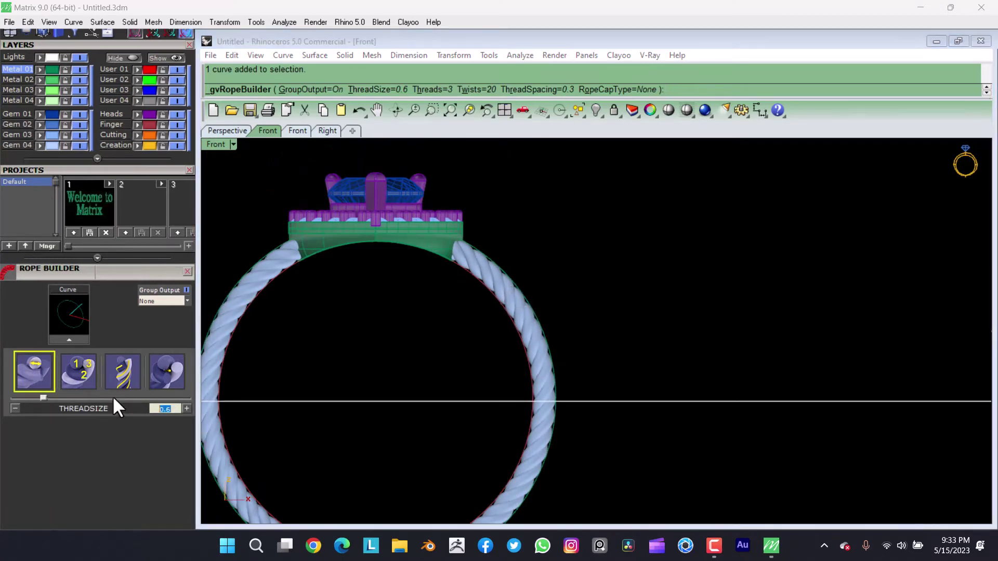
{"action": "type", "text": "0.8"}
{"action": "key", "text": "Return"}
{"action": "left_click", "coordinate": [139, 375]}
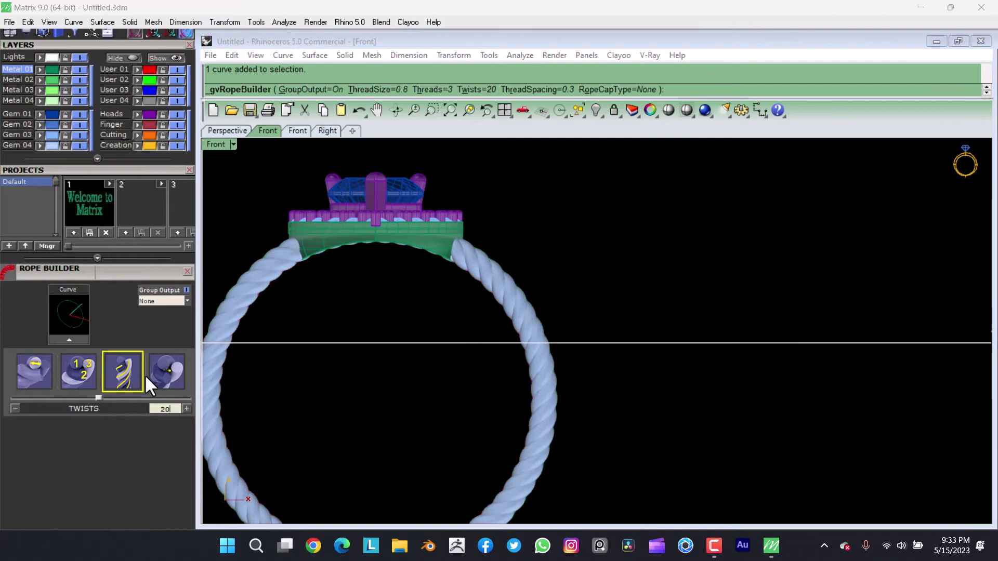
{"action": "double_click", "coordinate": [174, 409]}
{"action": "type", "text": "5"}
{"action": "key", "text": "Return"}
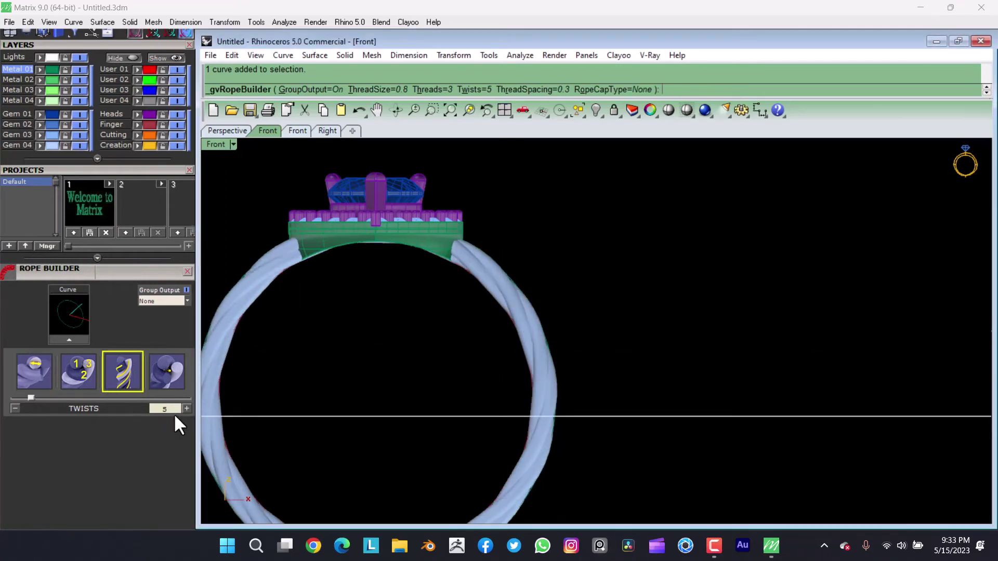
- Raise the rope twists to 15 and finish the rope shank
{"action": "left_click_drag", "start_coordinate": [31, 397], "coordinate": [76, 398]}
{"action": "scroll", "coordinate": [511, 270], "scroll_direction": "up", "scroll_amount": 3}
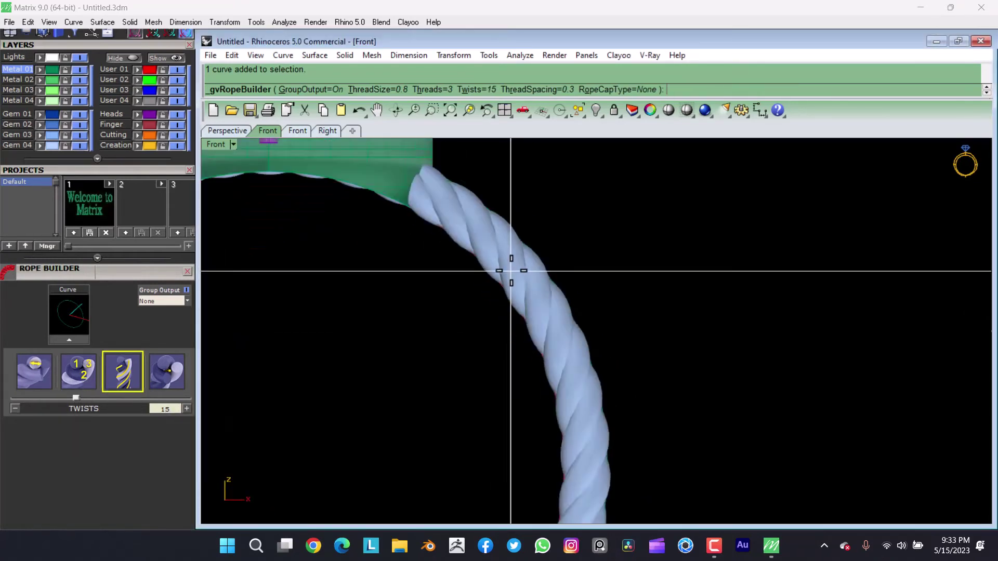
{"action": "scroll", "coordinate": [507, 270], "scroll_direction": "down", "scroll_amount": 5}
{"action": "scroll", "coordinate": [551, 265], "scroll_direction": "up", "scroll_amount": 6}
{"action": "scroll", "coordinate": [519, 348], "scroll_direction": "down", "scroll_amount": 4}
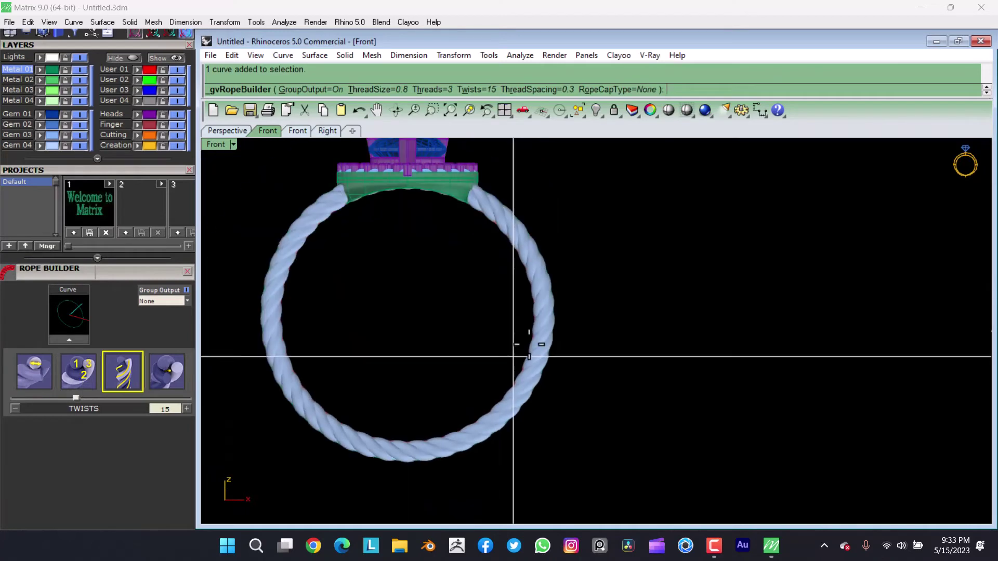
{"action": "key", "text": "Return"}
{"action": "mouse_move", "coordinate": [579, 321]}
{"action": "right_mouse_down"}
{"action": "mouse_move", "coordinate": [535, 346]}
{"action": "mouse_move", "coordinate": [452, 331]}
{"action": "mouse_move", "coordinate": [675, 298]}
{"action": "mouse_move", "coordinate": [550, 479]}
{"action": "mouse_move", "coordinate": [310, 329]}
{"action": "mouse_move", "coordinate": [585, 289]}
{"action": "mouse_move", "coordinate": [572, 364]}
{"action": "right_mouse_up"}
- Rebuild the rope along the middle ring curve with thread size 1 and 14 twists
{"action": "left_click", "coordinate": [528, 289]}
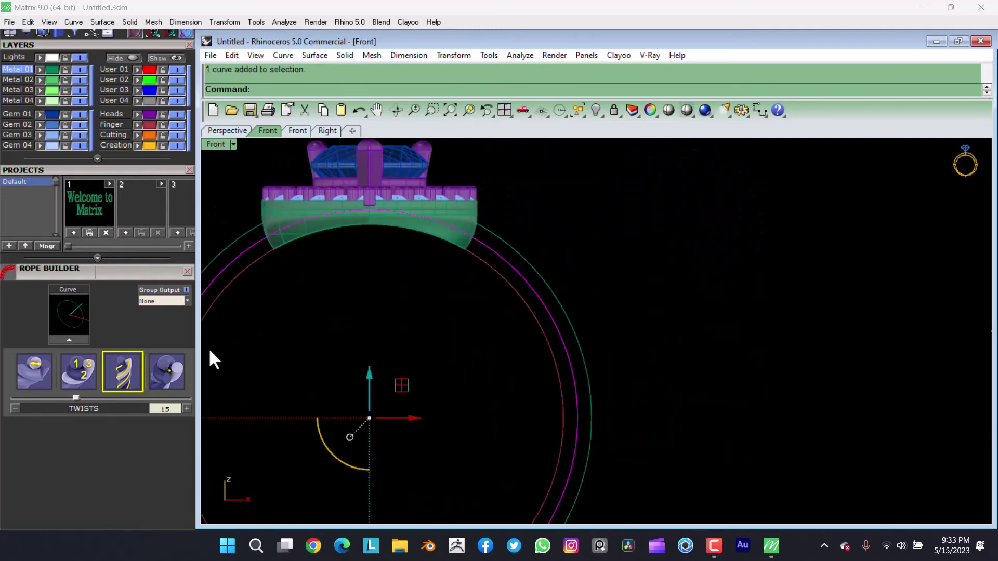
{"action": "left_click", "coordinate": [32, 369]}
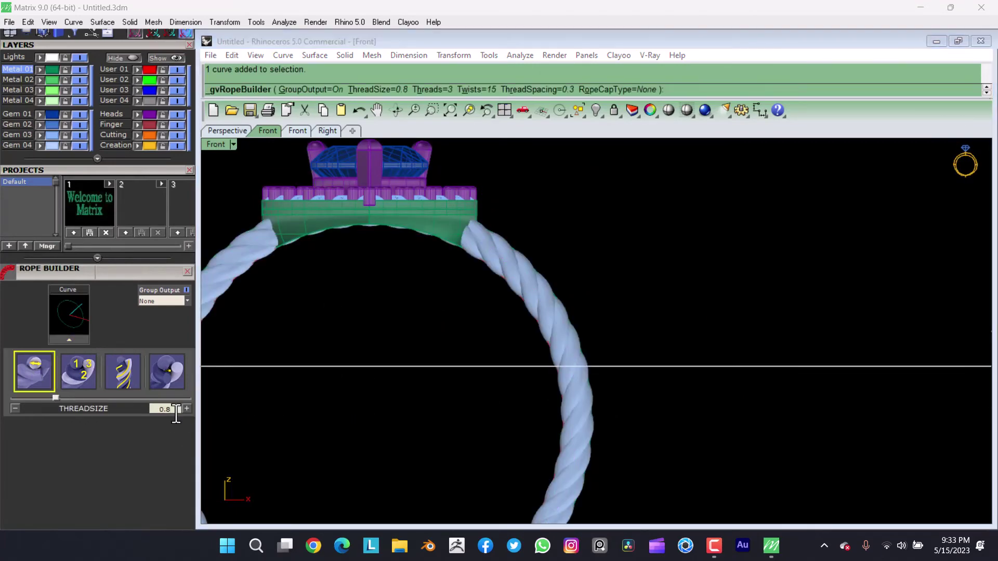
{"action": "type", "text": "1"}
{"action": "key", "text": "Return"}
{"action": "left_click", "coordinate": [123, 371]}
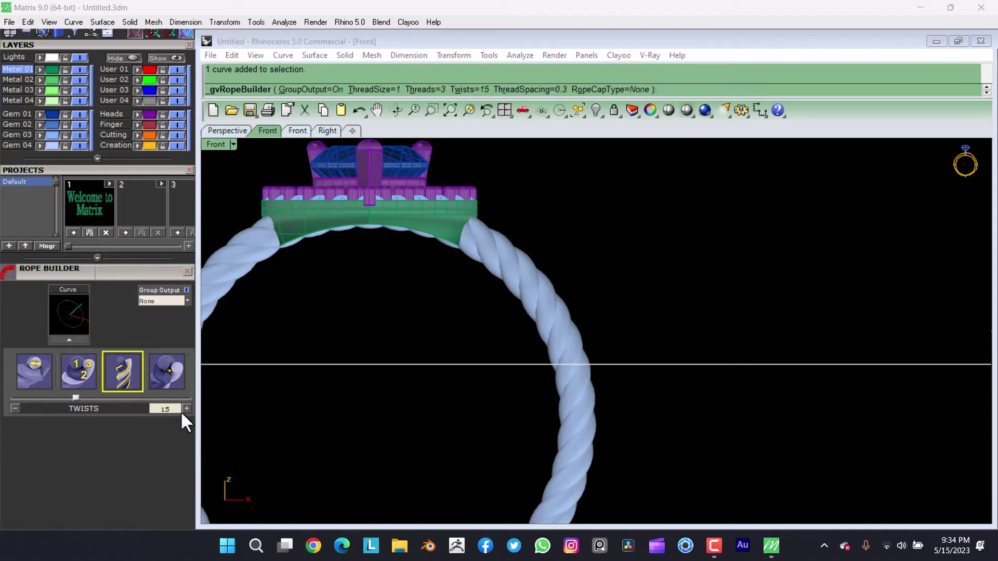
{"action": "double_click", "coordinate": [165, 409]}
{"action": "type", "text": "1"}
{"action": "type", "text": "4"}
{"action": "key", "text": "Return"}
{"action": "scroll", "coordinate": [473, 333], "scroll_direction": "down", "scroll_amount": 10}
- WireCut the rope shank surfaces through the whole object with the cutting line
{"action": "scroll", "coordinate": [509, 302], "scroll_direction": "up", "scroll_amount": 5}
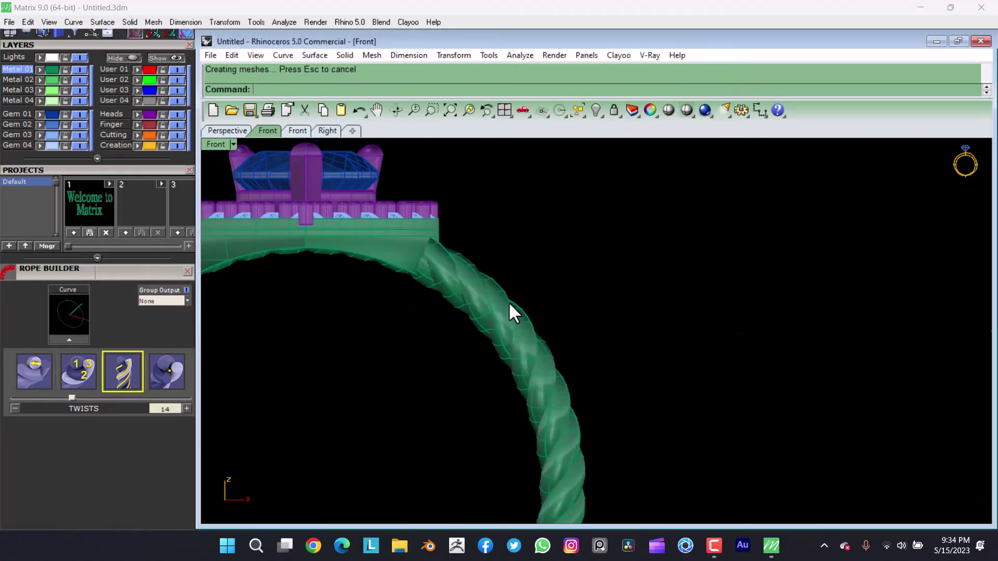
{"action": "scroll", "coordinate": [508, 299], "scroll_direction": "up", "scroll_amount": 3}
{"action": "left_click", "coordinate": [500, 310]}
{"action": "type", "text": "QW"}
{"action": "key", "text": "BackSpace"}
{"action": "key", "text": "BackSpace"}
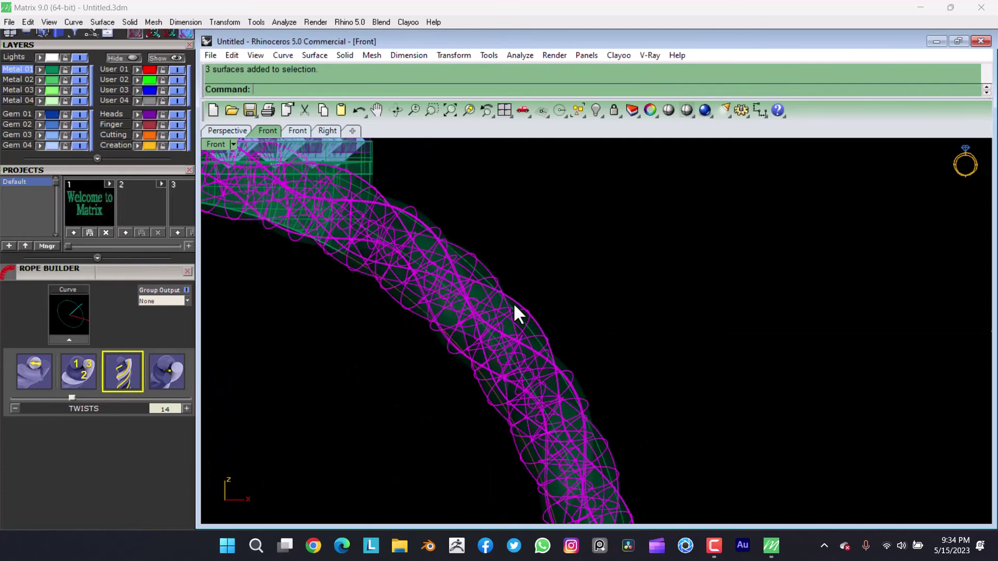
{"action": "type", "text": "WireCut"}
{"action": "key", "text": "Return"}
{"action": "left_click", "coordinate": [432, 342]}
{"action": "key", "text": "Return"}
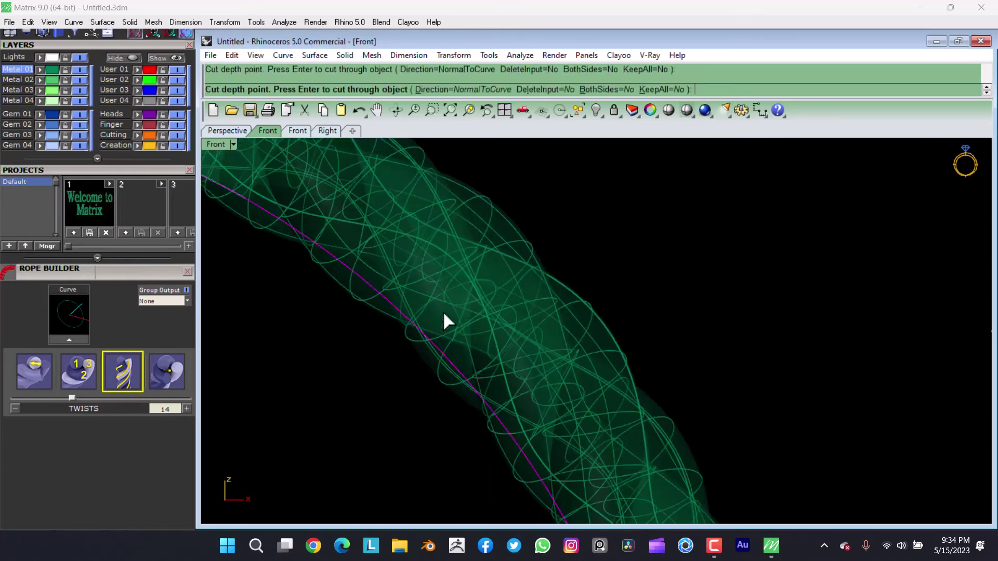
{"action": "key", "text": "Return"}
{"action": "key", "text": "Return"}
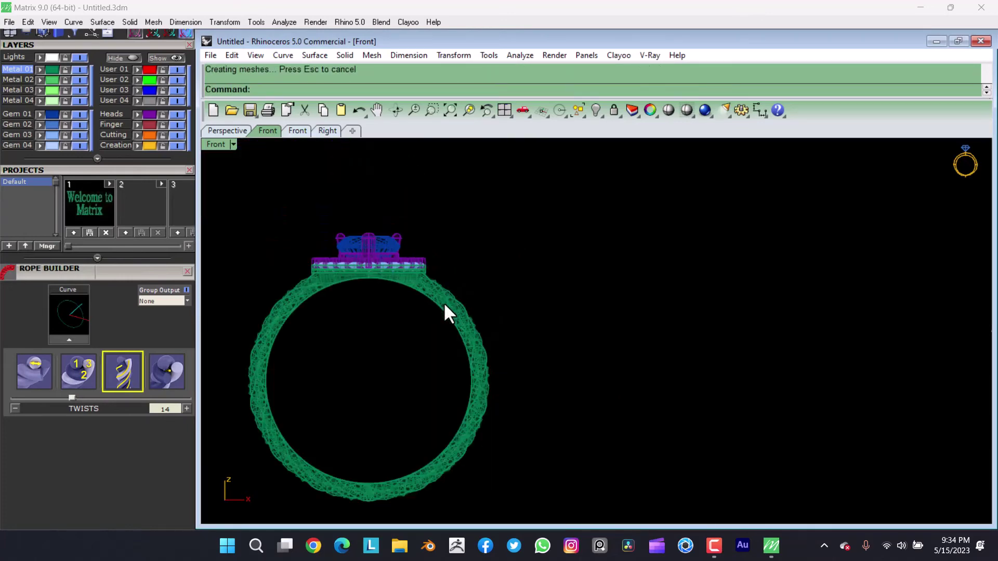
- Extract a copy of the band surface beneath the heart head, then select the rope shank
{"action": "scroll", "coordinate": [444, 301], "scroll_direction": "up", "scroll_amount": 3}
{"action": "mouse_move", "coordinate": [482, 369]}
{"action": "right_mouse_down"}
{"action": "mouse_move", "coordinate": [424, 454]}
{"action": "mouse_move", "coordinate": [517, 403]}
{"action": "mouse_move", "coordinate": [531, 300]}
{"action": "right_mouse_up"}
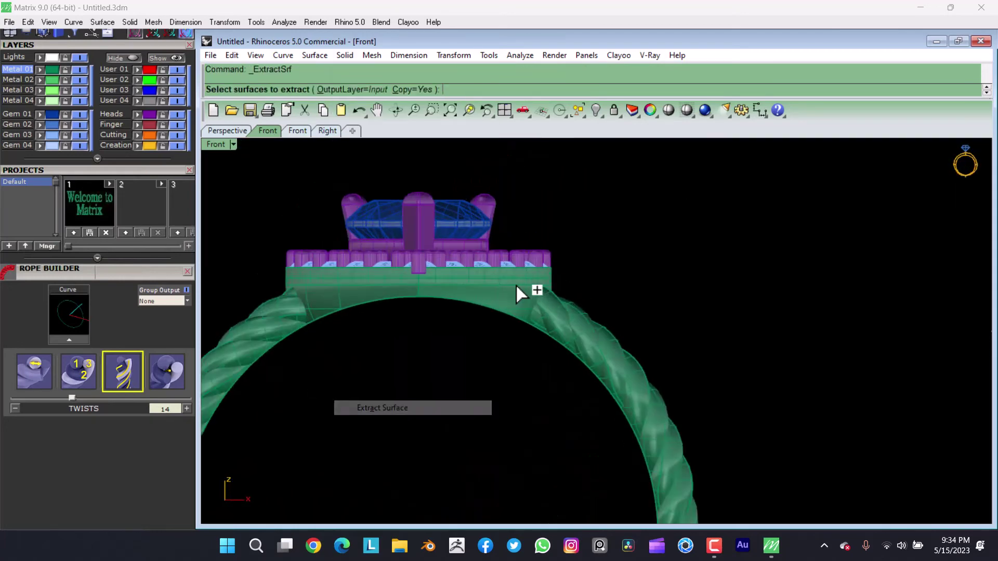
{"action": "scroll", "coordinate": [516, 284], "scroll_direction": "up", "scroll_amount": 5}
{"action": "left_click", "coordinate": [499, 294]}
{"action": "key", "text": "Return"}
{"action": "scroll", "coordinate": [551, 306], "scroll_direction": "down", "scroll_amount": 3}
{"action": "left_click", "coordinate": [668, 349]}
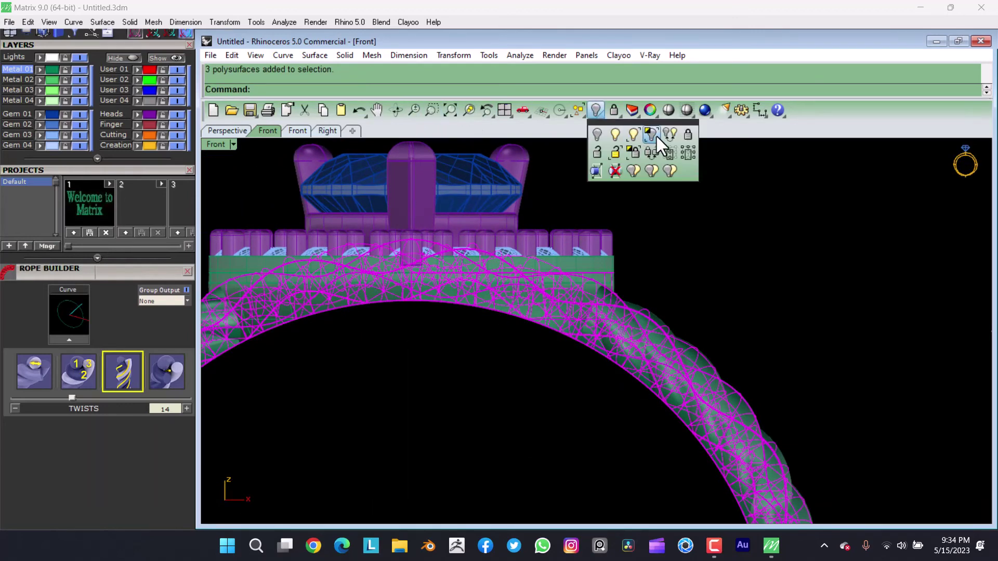
- Hide the rope pieces and untrim the extracted surface into a full heart band
{"action": "left_click", "coordinate": [657, 136]}
{"action": "left_click", "coordinate": [598, 273]}
{"action": "left_click", "coordinate": [609, 293]}
{"action": "right_click_drag", "start_coordinate": [610, 293], "coordinate": [563, 322]}
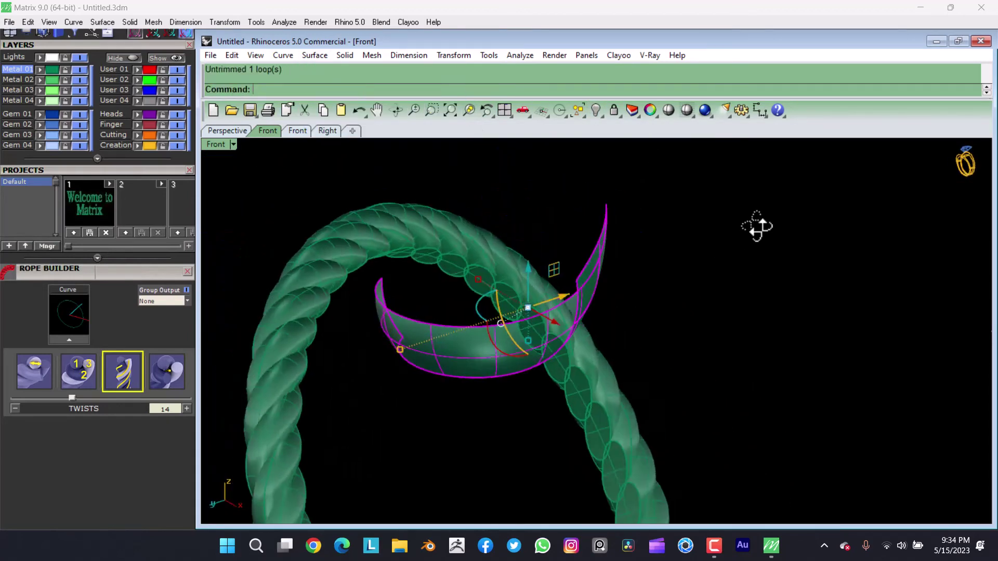
{"action": "key", "text": "Return"}
{"action": "left_click", "coordinate": [394, 213]}
- Boolean Split the rope shank using the heart band as the cutter
{"action": "left_click", "coordinate": [472, 233]}
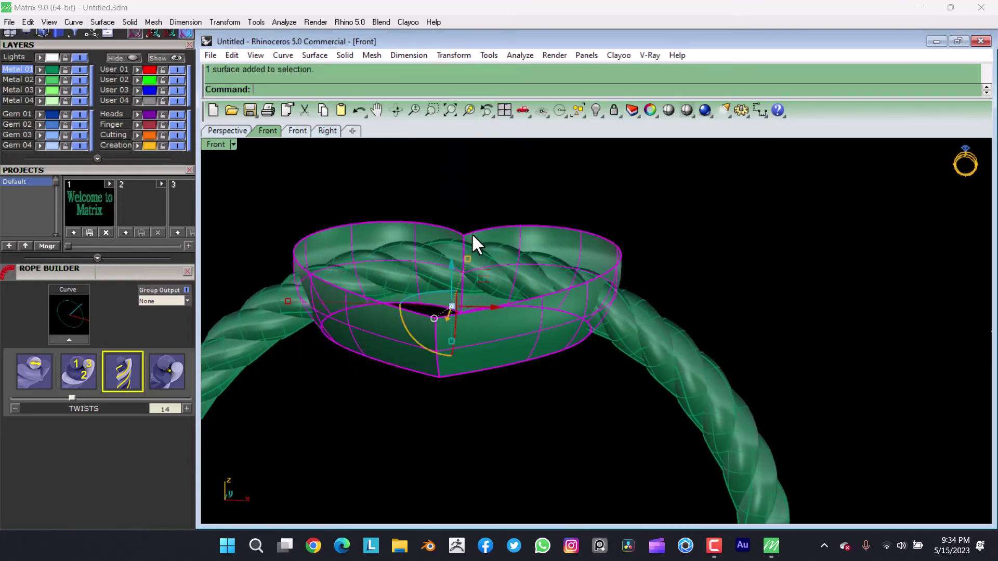
{"action": "left_click", "coordinate": [440, 249]}
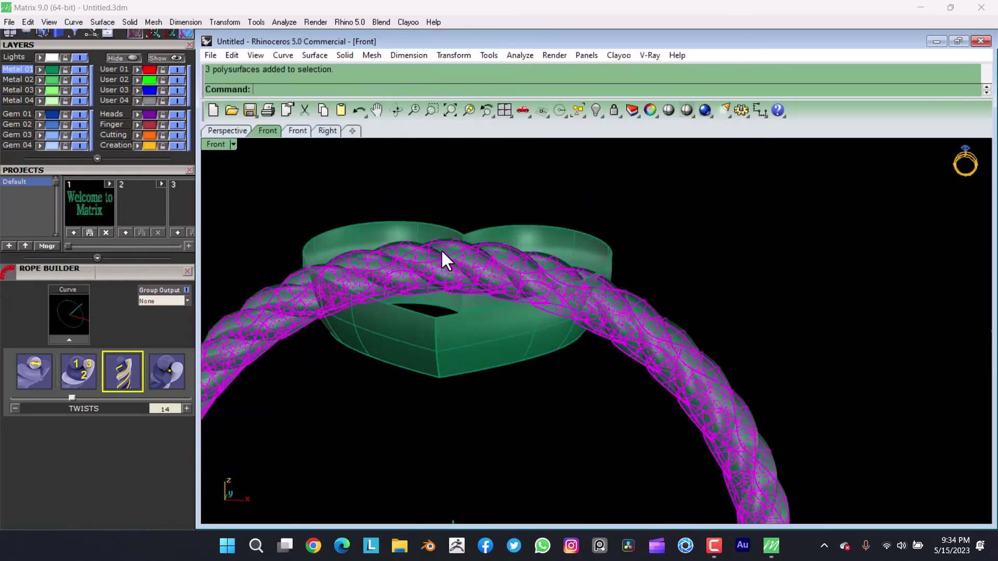
{"action": "key", "text": "alt+o"}
{"action": "left_click", "coordinate": [407, 485]}
{"action": "left_click", "coordinate": [600, 250]}
{"action": "key", "text": "Return"}
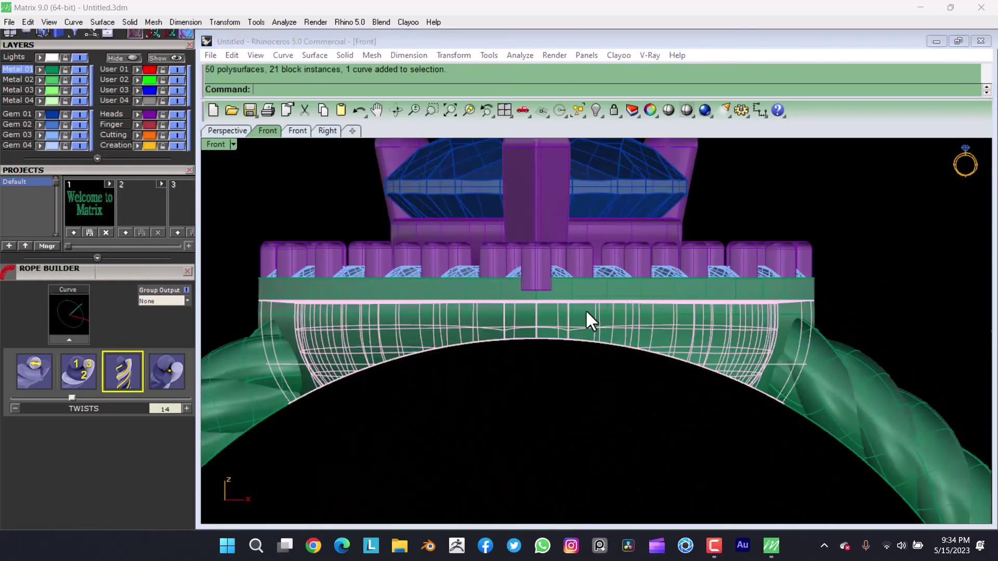
- Try stretching the lower shank piece (undone), then nudge the heart head vertically
{"action": "left_click_drag", "start_coordinate": [550, 387], "coordinate": [550, 401]}
{"action": "key", "text": "ctrl+z"}
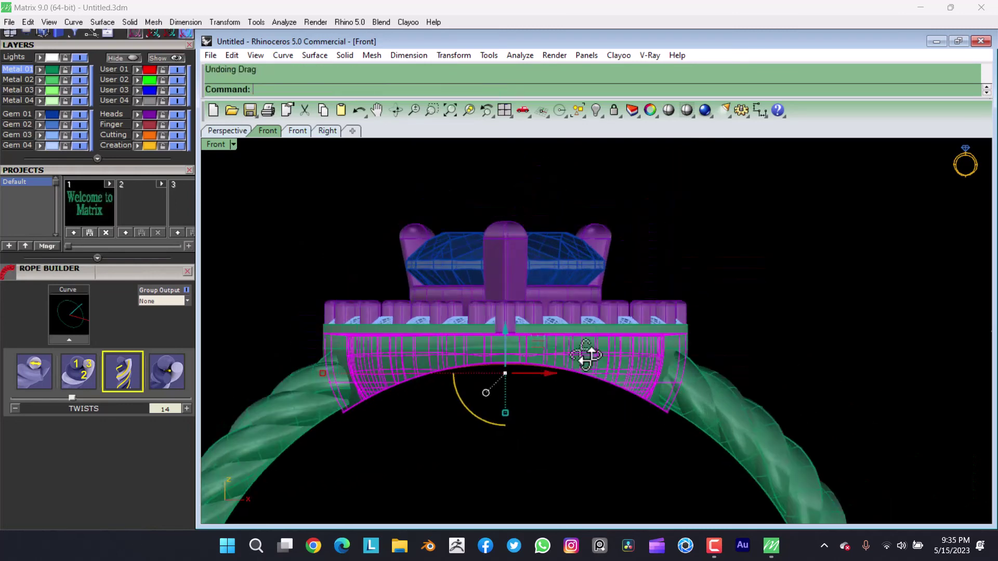
{"action": "left_click", "coordinate": [502, 249]}
{"action": "left_click_drag", "start_coordinate": [501, 248], "coordinate": [500, 230]}
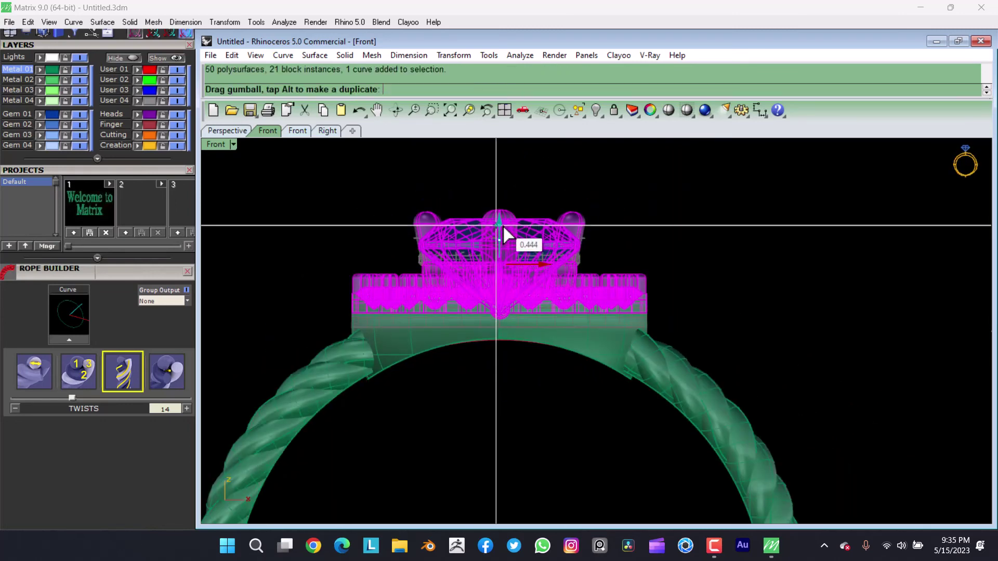
- In front view, scale the bridge piece under the head up to the band
{"action": "left_click", "coordinate": [521, 360]}
{"action": "key", "text": "ctrl+F2"}
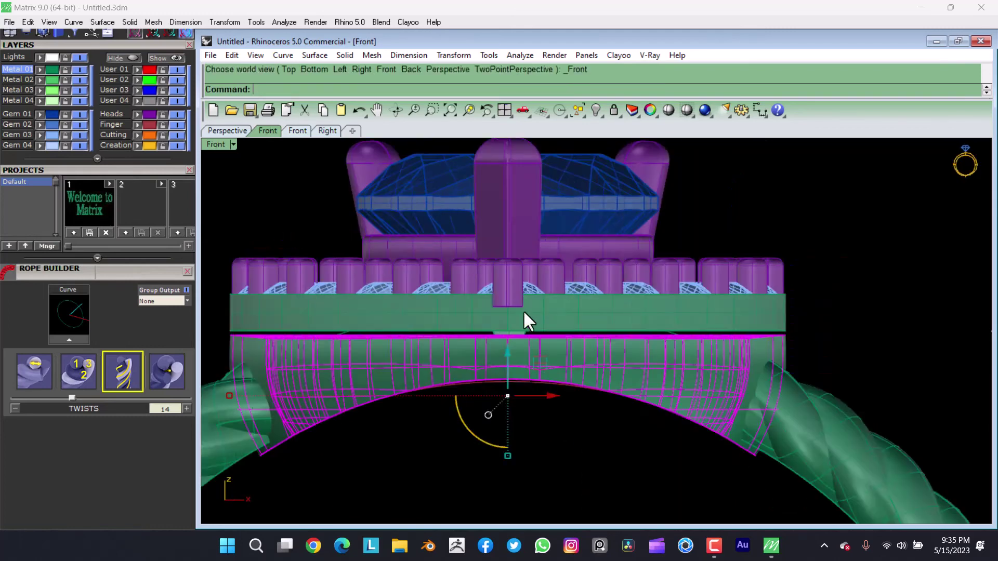
{"action": "left_click", "coordinate": [453, 55]}
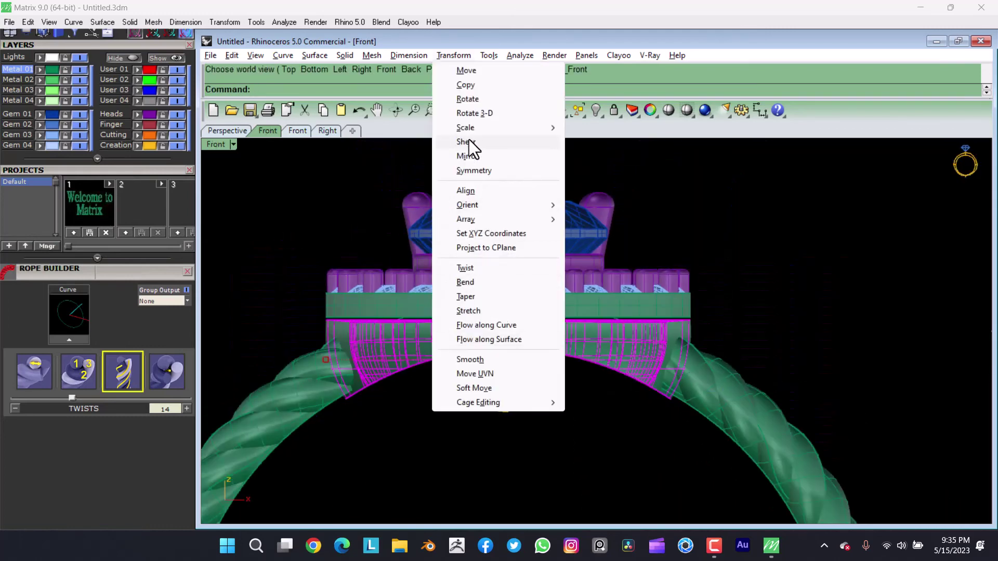
{"action": "left_click", "coordinate": [584, 169]}
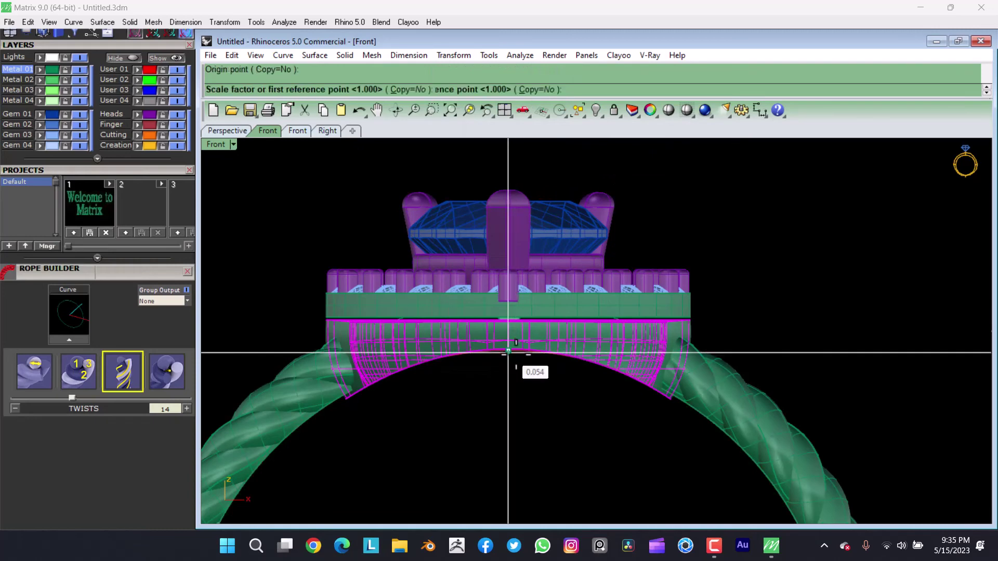
{"action": "left_click", "coordinate": [494, 196]}
{"action": "left_click", "coordinate": [487, 142]}
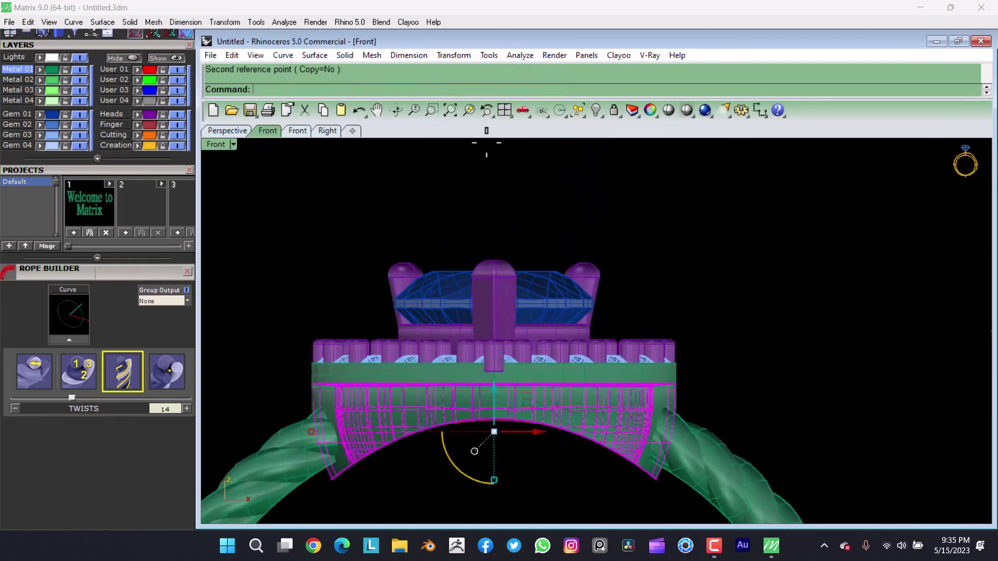
- WireCut the bridge piece along the shank curve, cutting away the lower part
{"action": "left_click", "coordinate": [568, 314]}
{"action": "type", "text": "wi"}
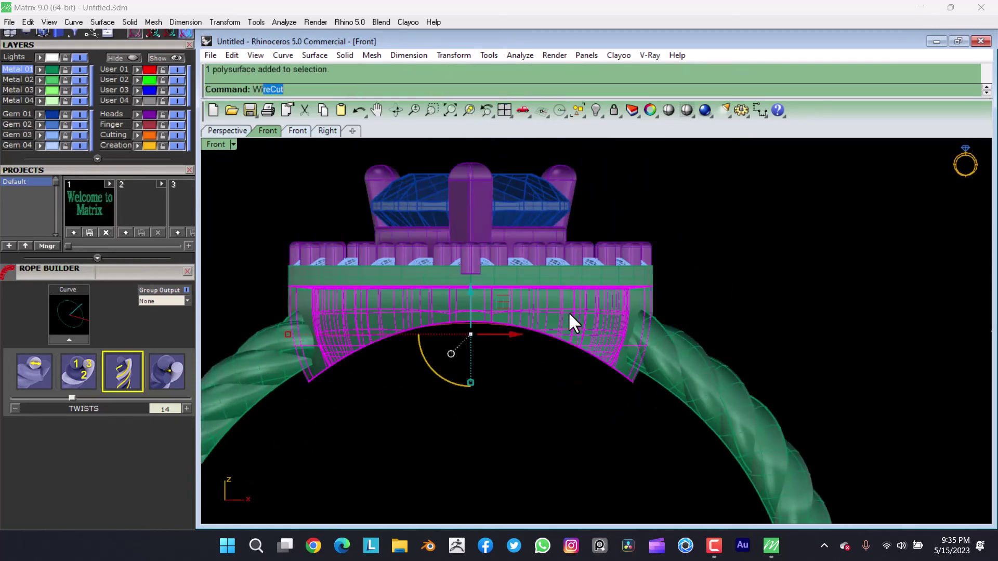
{"action": "key", "text": "Return"}
{"action": "scroll", "coordinate": [594, 363], "scroll_direction": "up", "scroll_amount": 2}
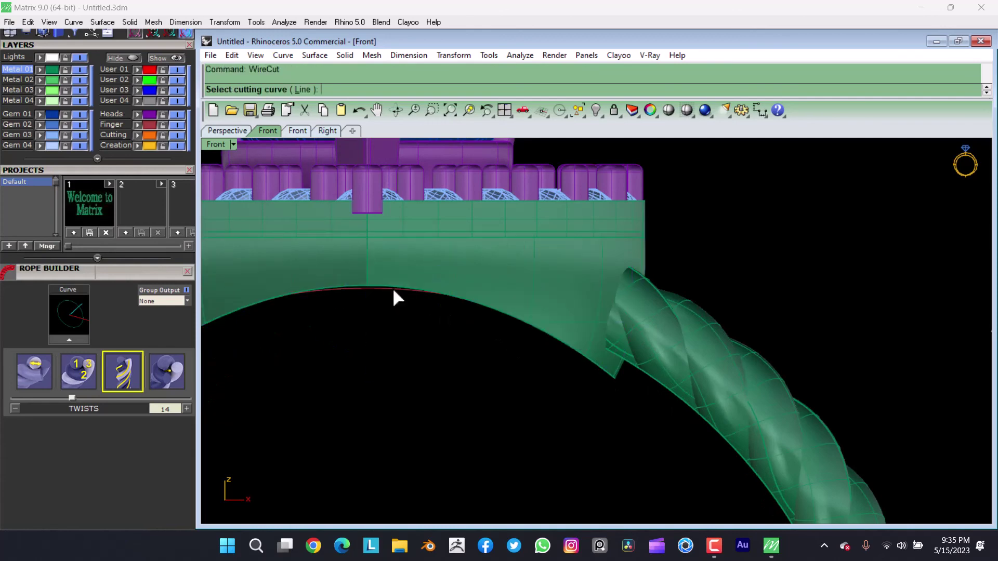
{"action": "left_click", "coordinate": [393, 291]}
{"action": "key", "text": "Return"}
{"action": "key", "text": "Return"}
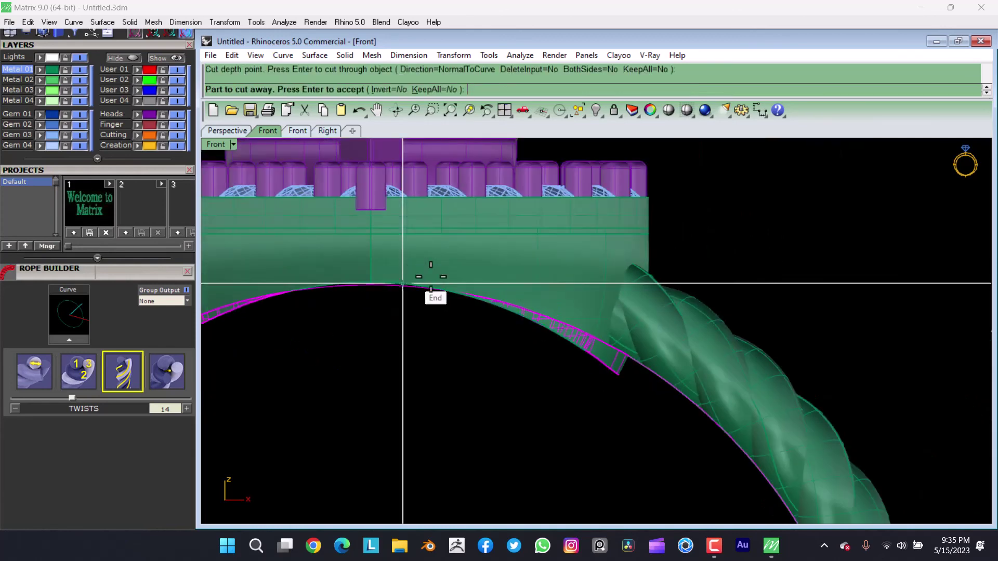
{"action": "key", "text": "Return"}
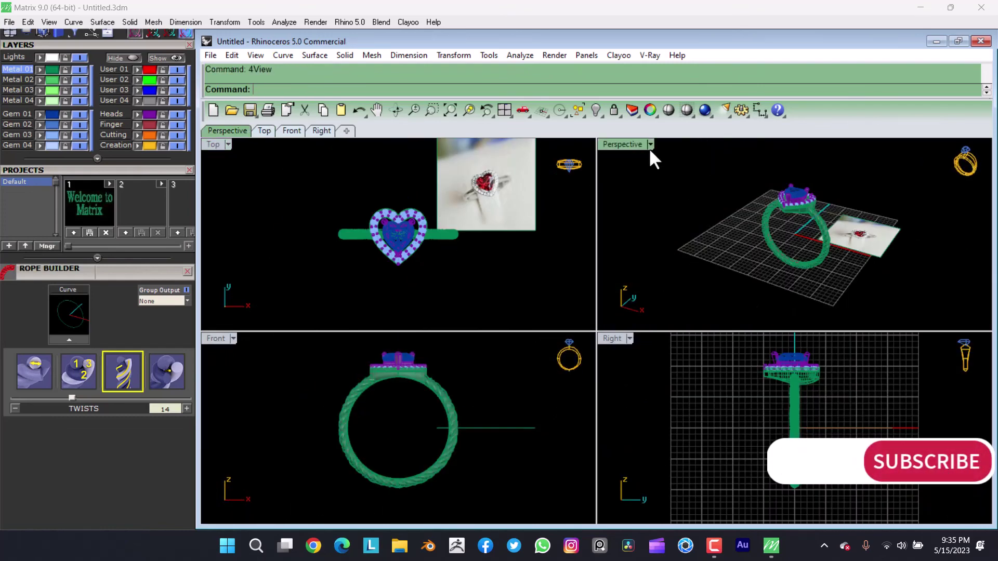
- Switch the viewport display mode to Machine
{"action": "left_click", "coordinate": [650, 146]}
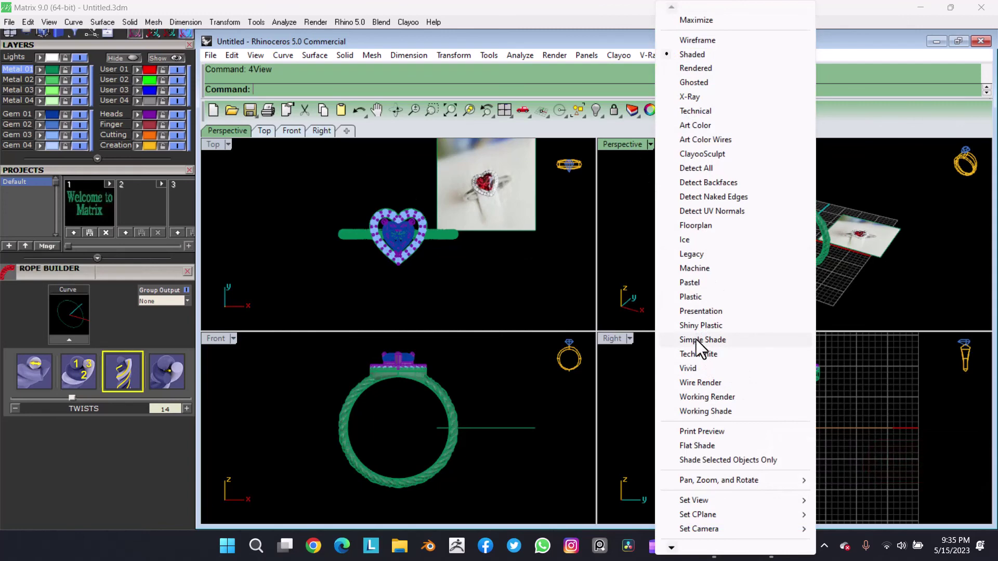
{"action": "left_click", "coordinate": [692, 268]}
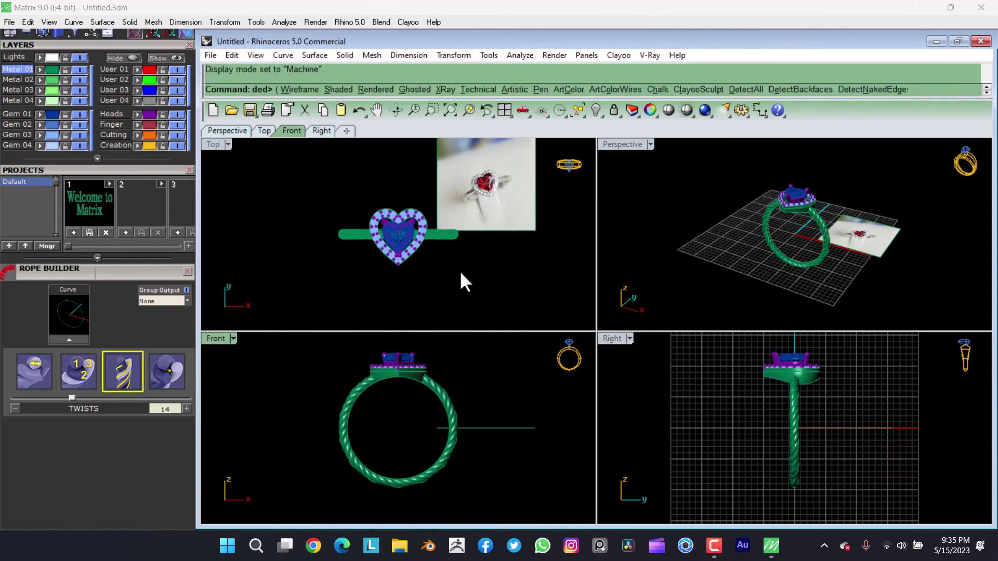
{"action": "scroll", "coordinate": [459, 270], "scroll_direction": "up", "scroll_amount": 2}
{"action": "scroll", "coordinate": [419, 286], "scroll_direction": "up", "scroll_amount": 2}
- Delete the heart ring reference photo and orbit the perspective view to frame the whole ring
{"action": "left_click", "coordinate": [471, 238]}
{"action": "key", "text": "Delete"}
{"action": "scroll", "coordinate": [450, 183], "scroll_direction": "down", "scroll_amount": 1}
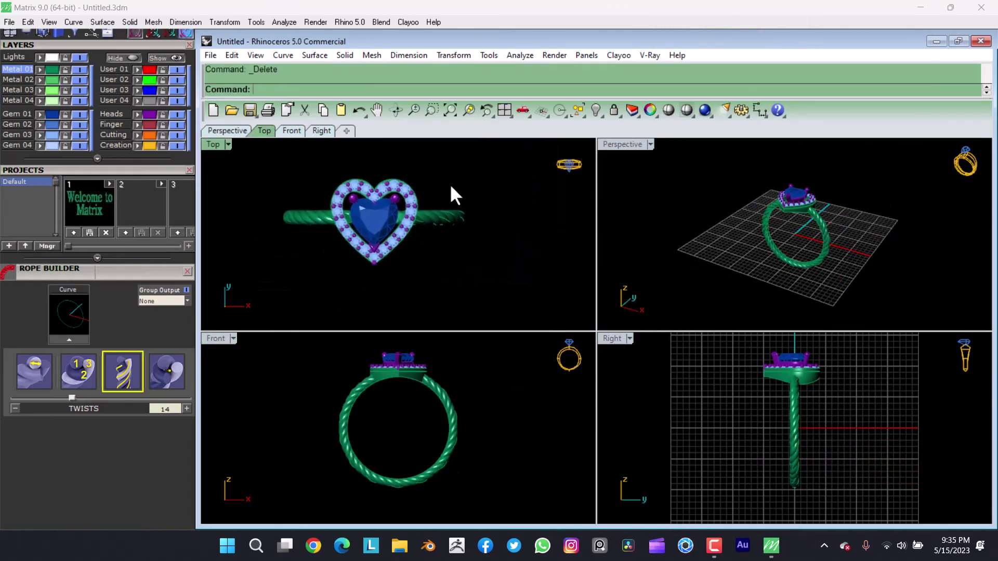
{"action": "scroll", "coordinate": [451, 187], "scroll_direction": "up", "scroll_amount": 1}
{"action": "scroll", "coordinate": [442, 408], "scroll_direction": "up", "scroll_amount": 1}
{"action": "scroll", "coordinate": [769, 203], "scroll_direction": "up", "scroll_amount": 2}
{"action": "scroll", "coordinate": [772, 197], "scroll_direction": "up", "scroll_amount": 5}
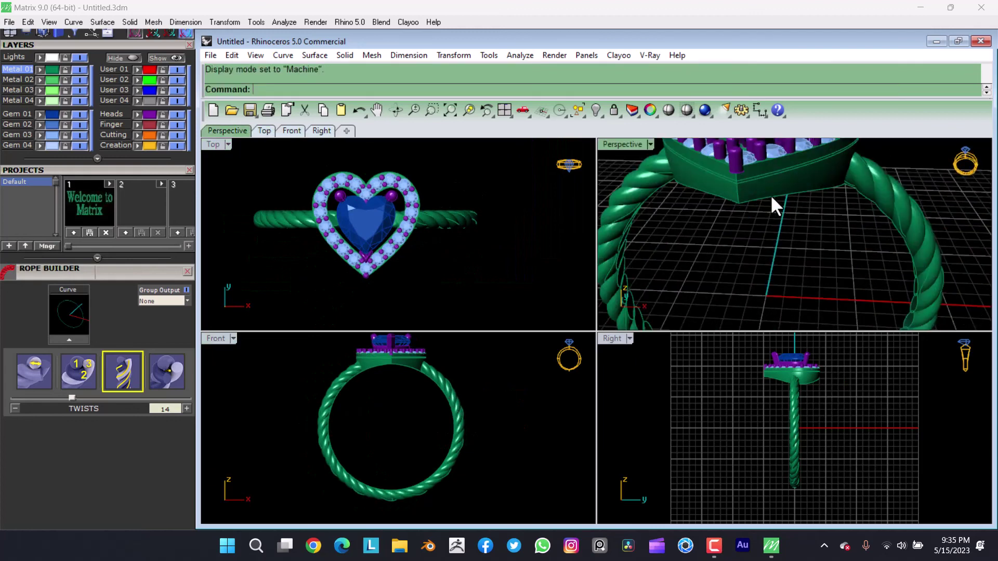
{"action": "right_click_drag", "start_coordinate": [770, 194], "coordinate": [646, 172]}
{"action": "scroll", "coordinate": [866, 210], "scroll_direction": "down", "scroll_amount": 5}
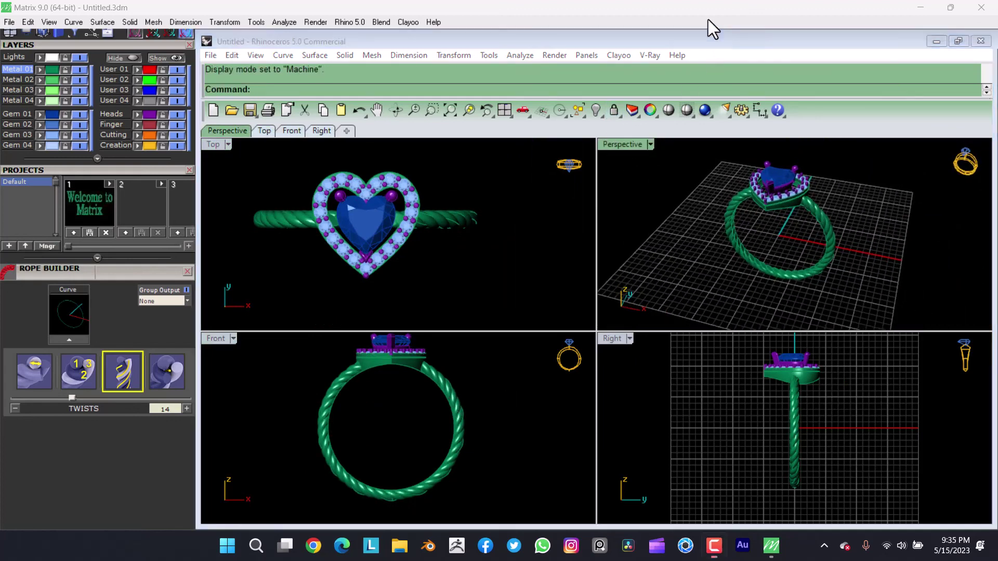